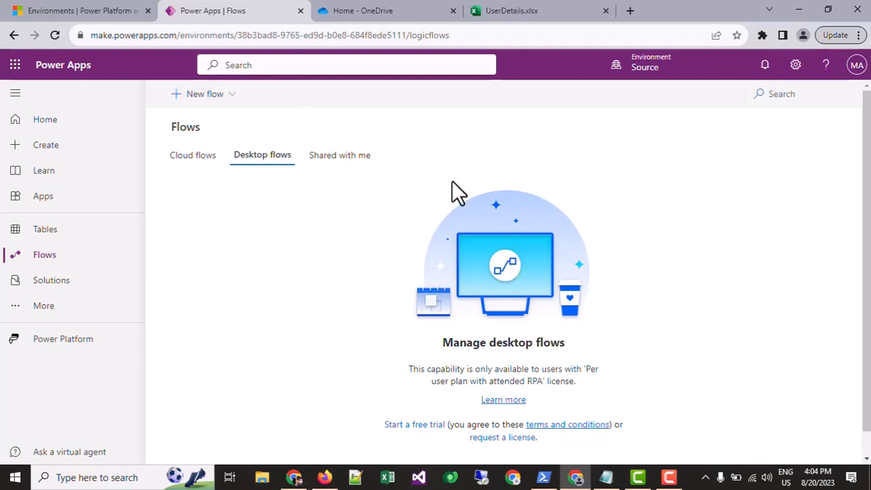
In the Power Platform admin center, open the Source environment's Audit settings and review its auditing options.
click(96, 9)
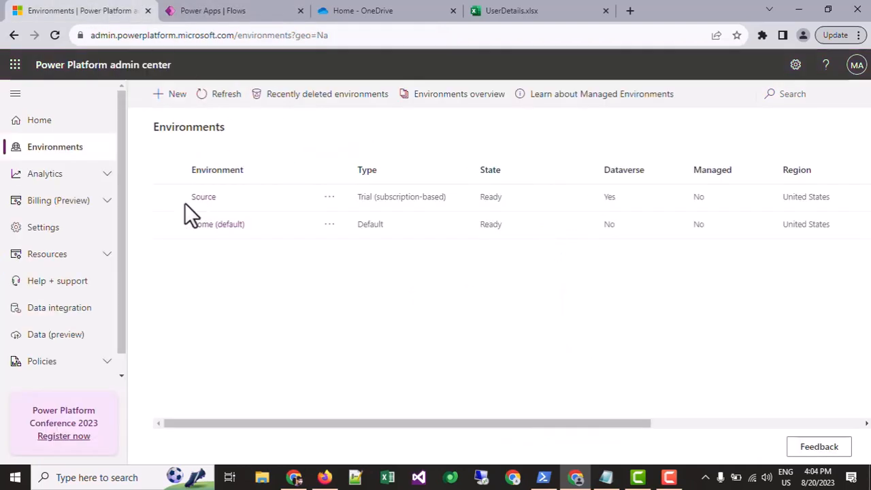
click(203, 197)
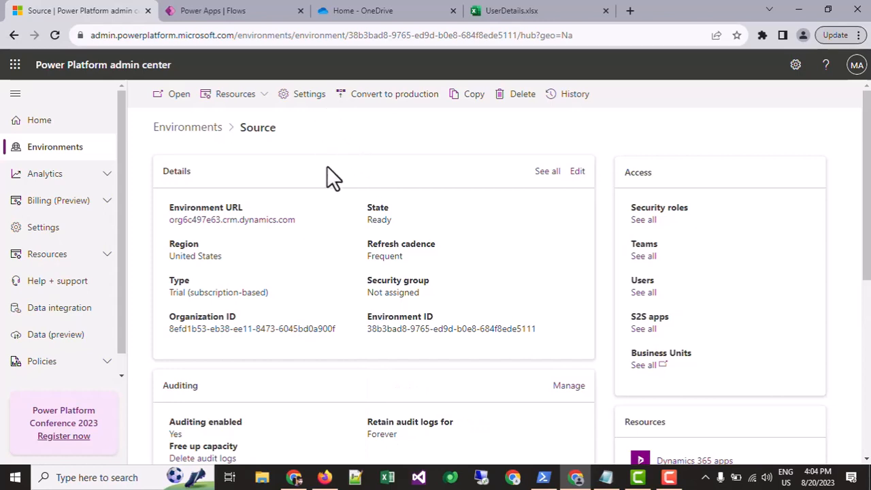
click(304, 95)
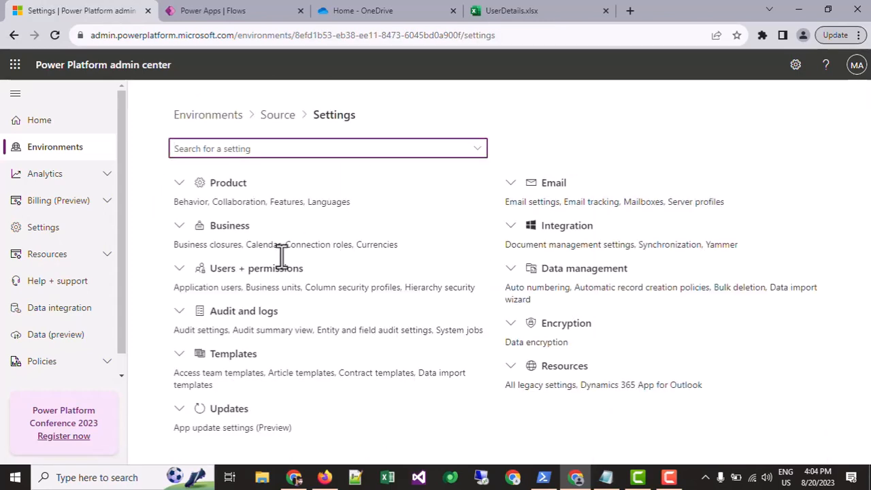
click(179, 312)
scroll(220, 255, down, 1)
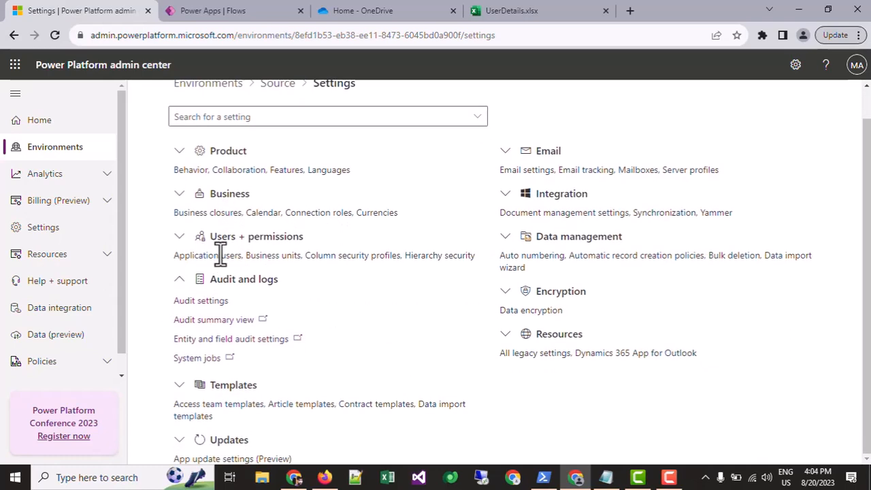
click(215, 302)
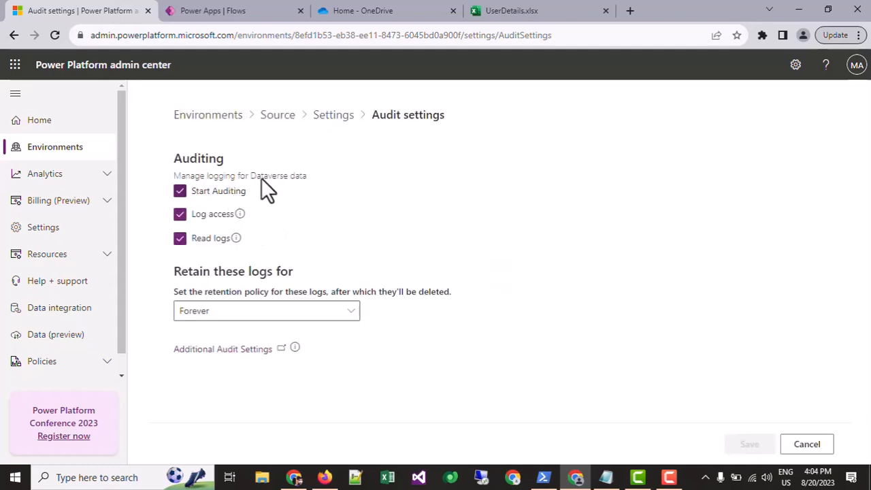
drag(195, 176, 310, 177)
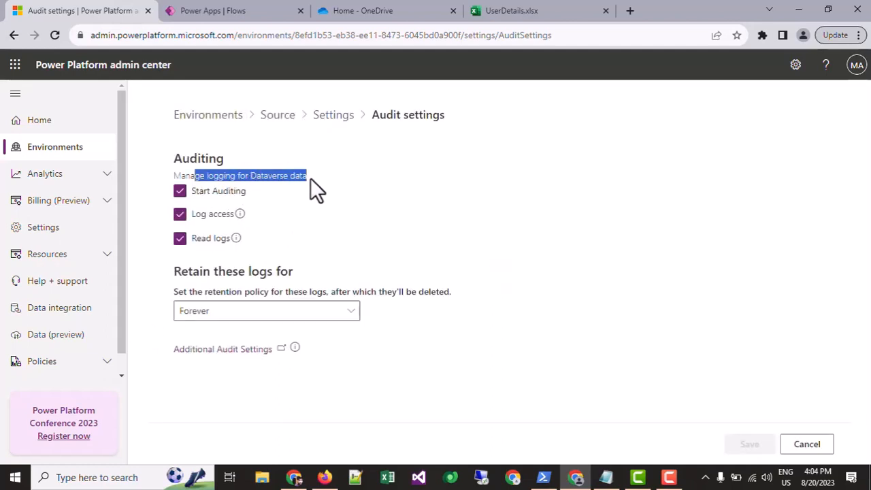
click(300, 179)
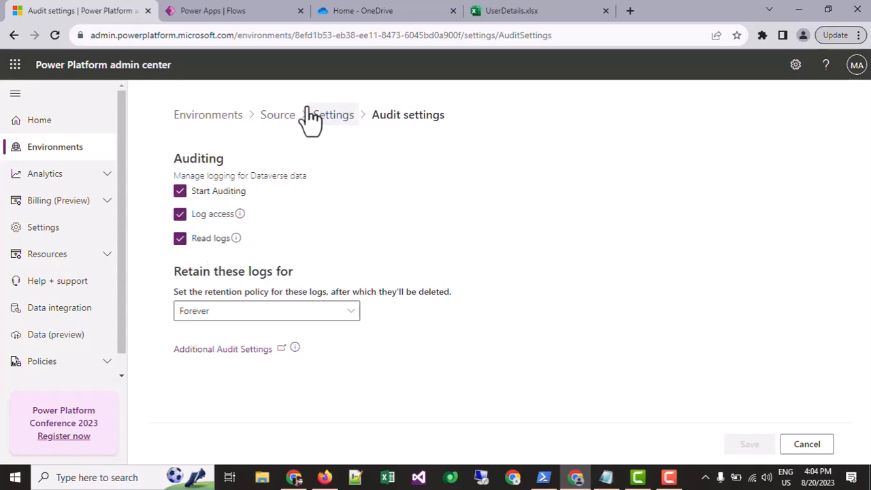
In Power Apps, create an instant cloud flow named "User's Last Login Date - CRM" that is manually triggered.
click(242, 9)
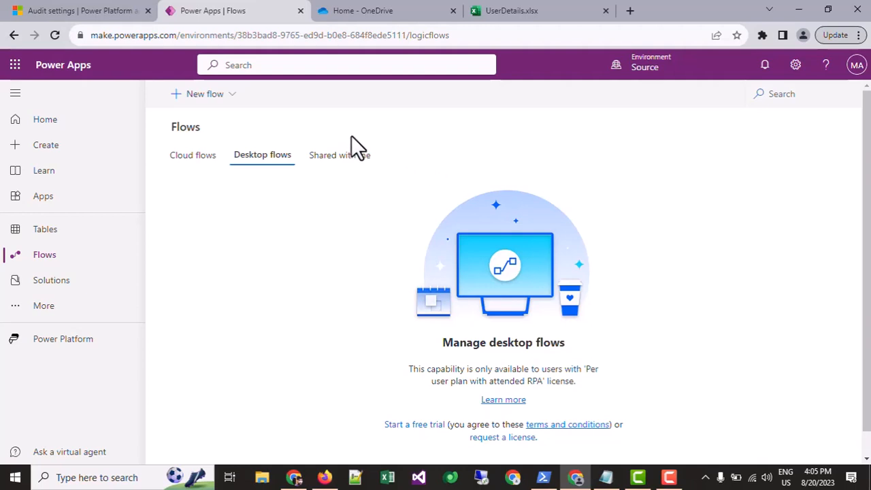
click(204, 96)
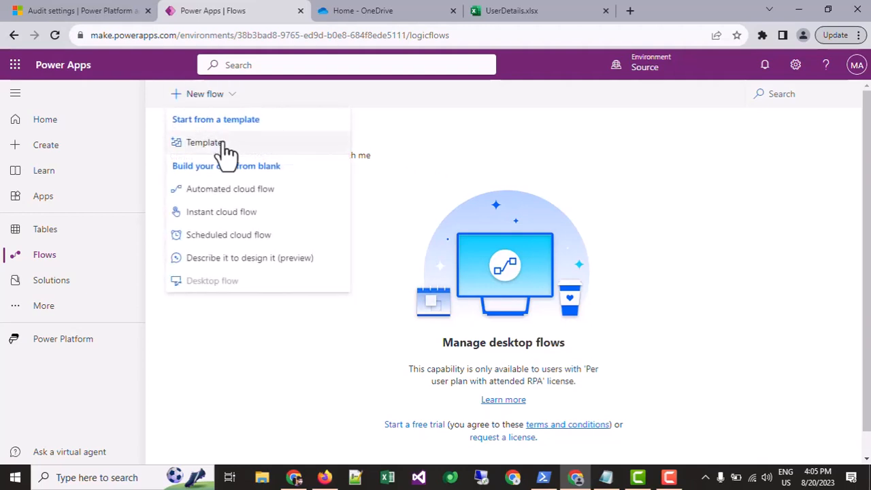
click(232, 213)
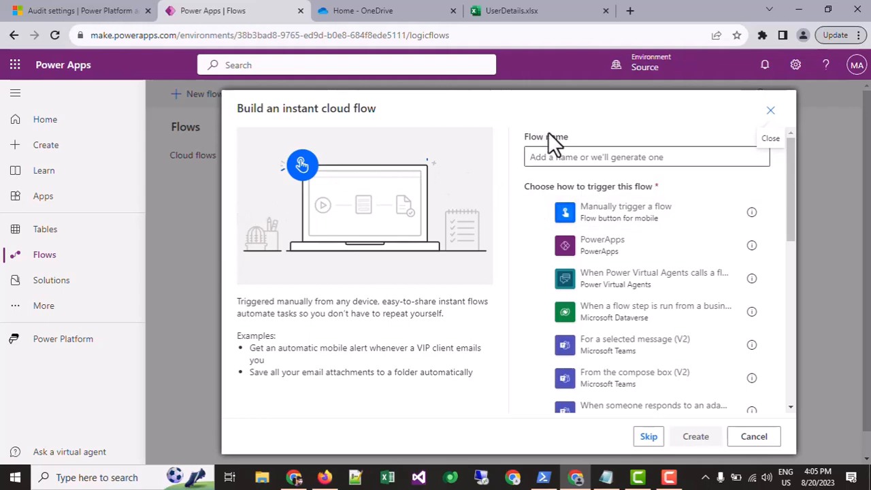
click(612, 216)
click(615, 162)
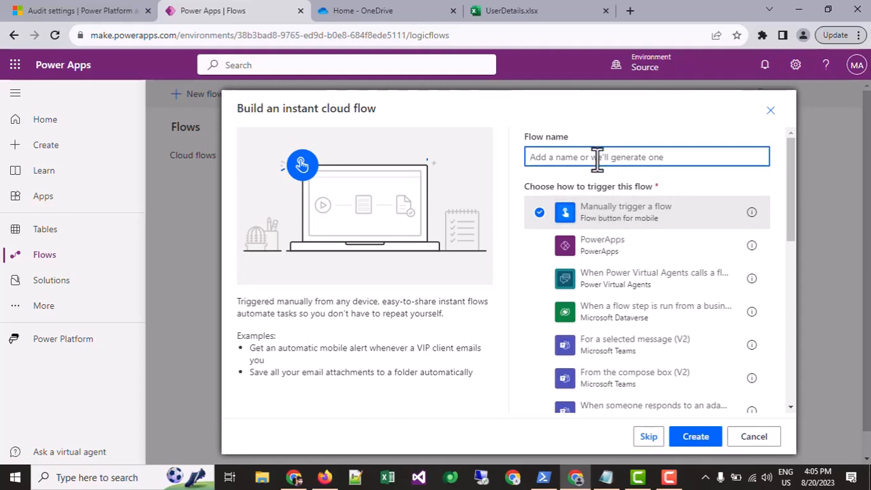
text(User's)
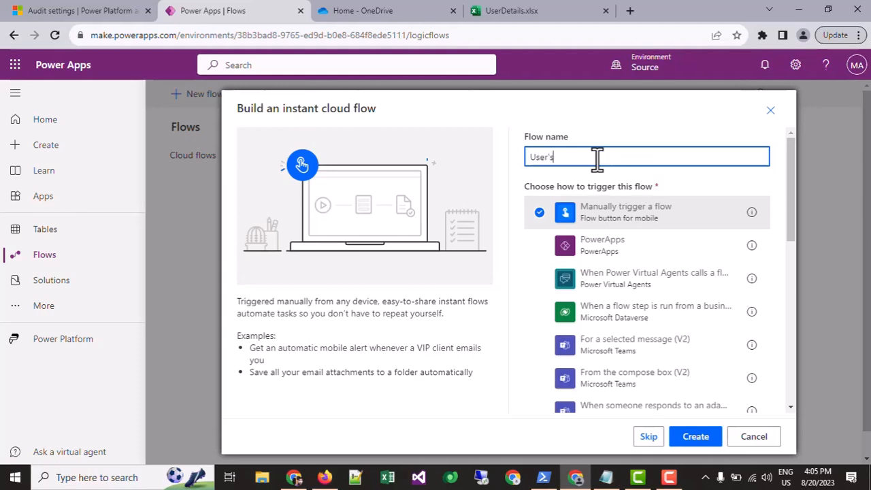
text( Last Login Date - CRM)
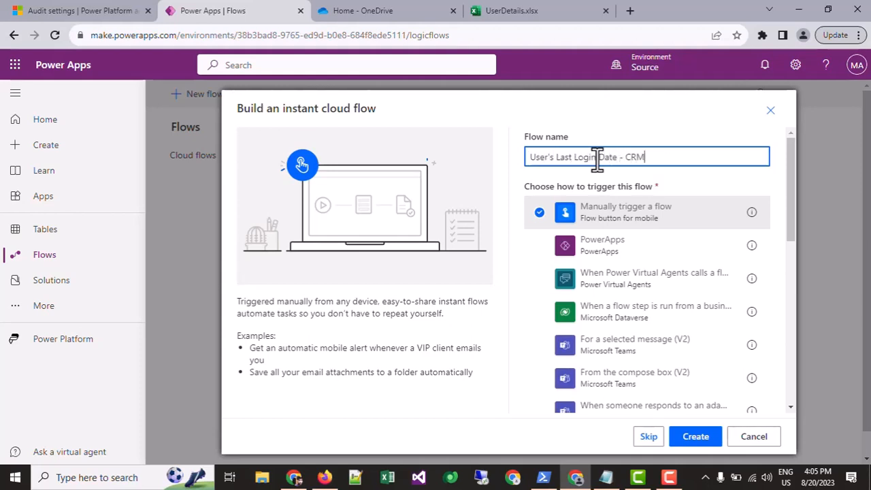
click(681, 438)
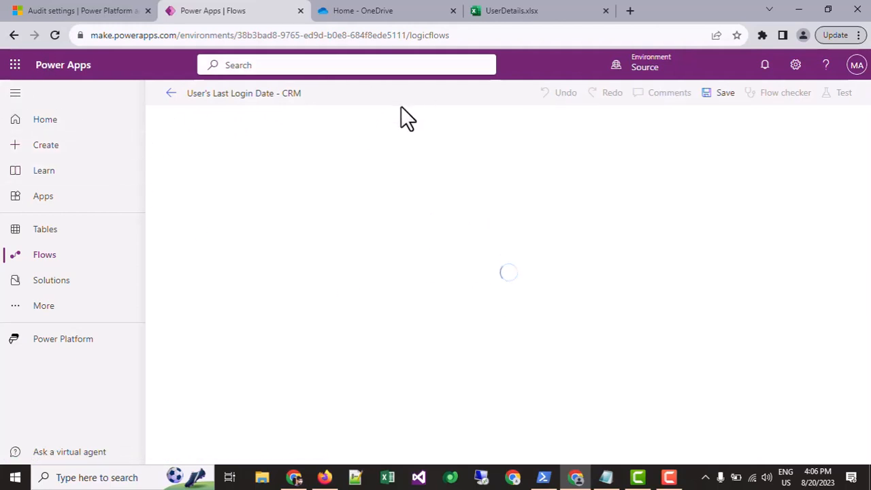
Switch to the UserDetails.xlsx workbook and examine its table's column headers and the available table formatting styles.
click(528, 10)
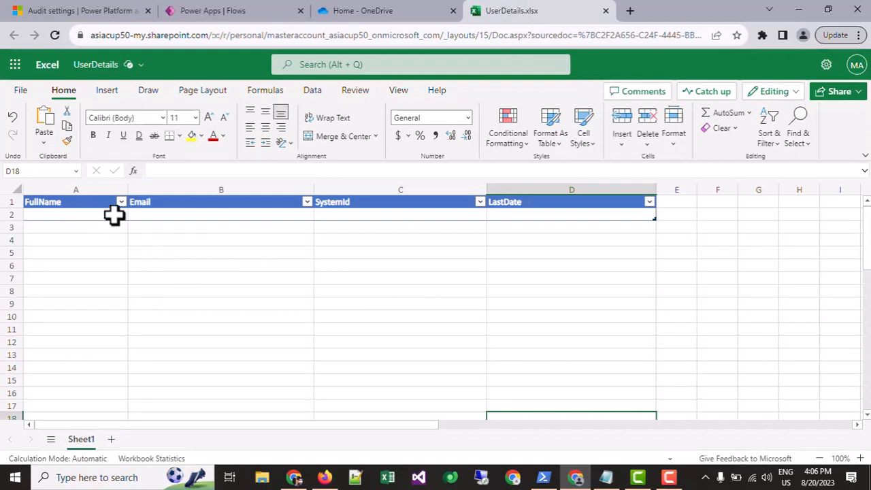
click(70, 203)
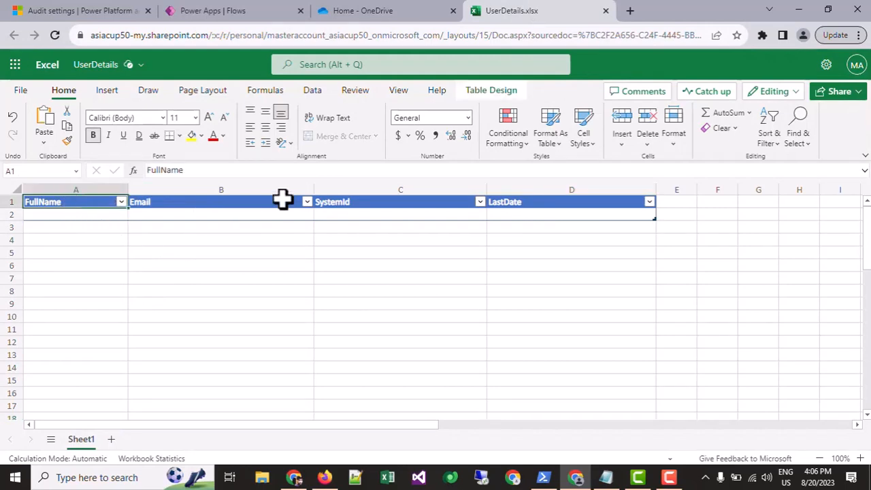
drag(557, 213, 20, 215)
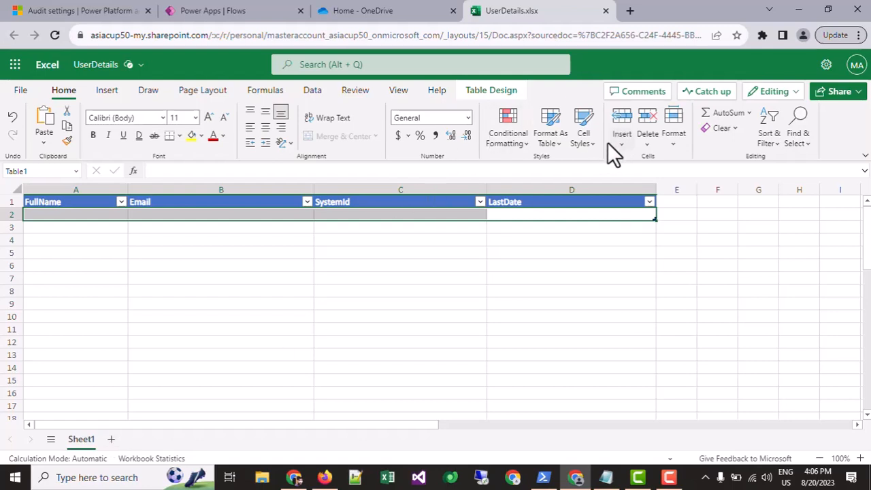
click(101, 237)
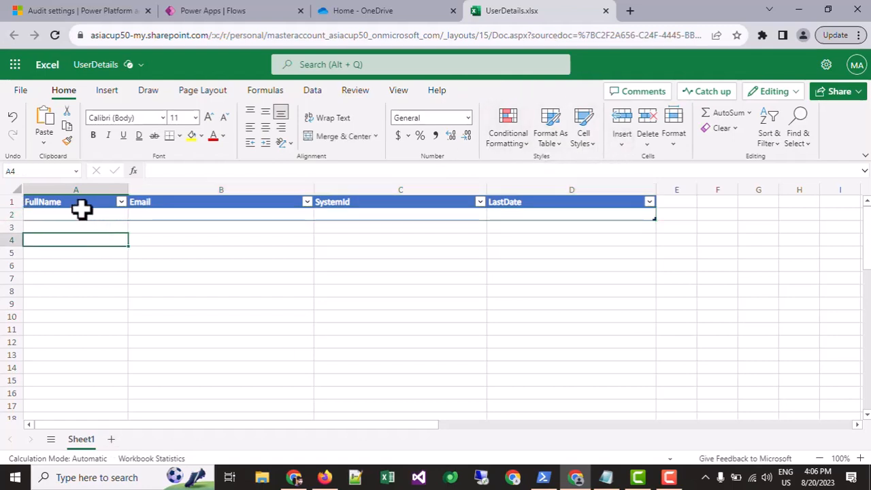
click(80, 207)
click(183, 201)
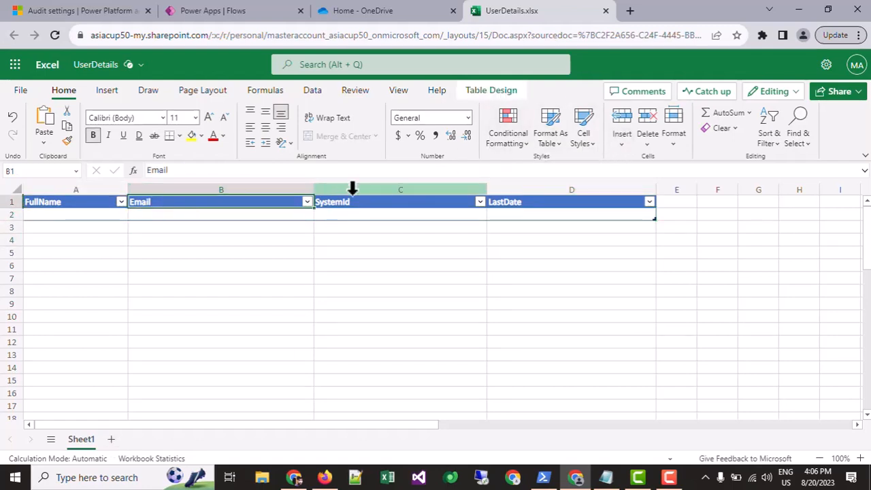
click(385, 202)
click(557, 140)
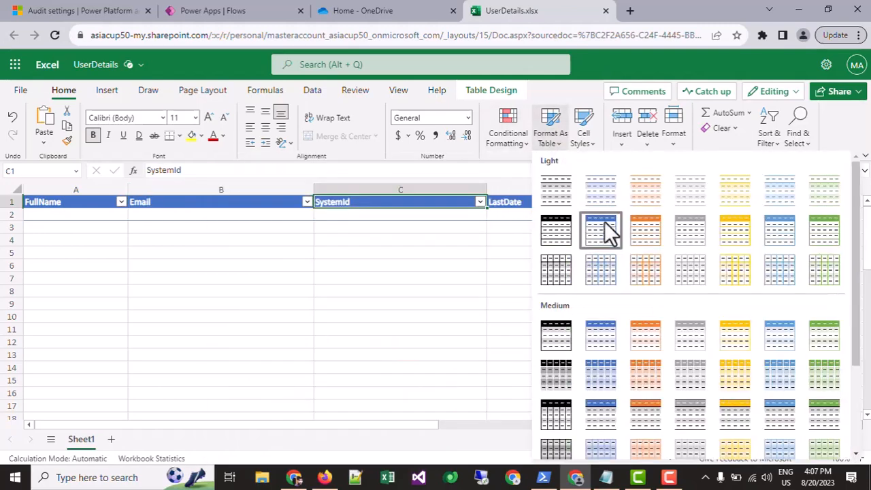
click(284, 226)
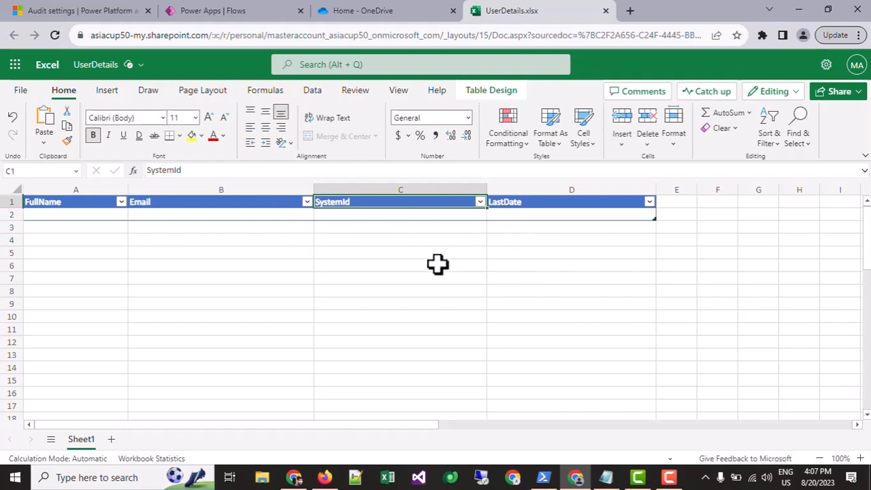
click(67, 204)
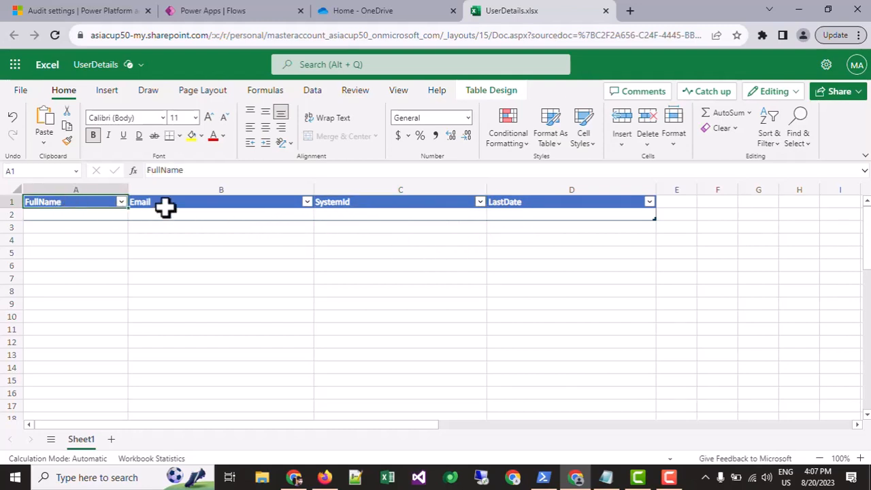
click(167, 205)
click(408, 204)
click(523, 202)
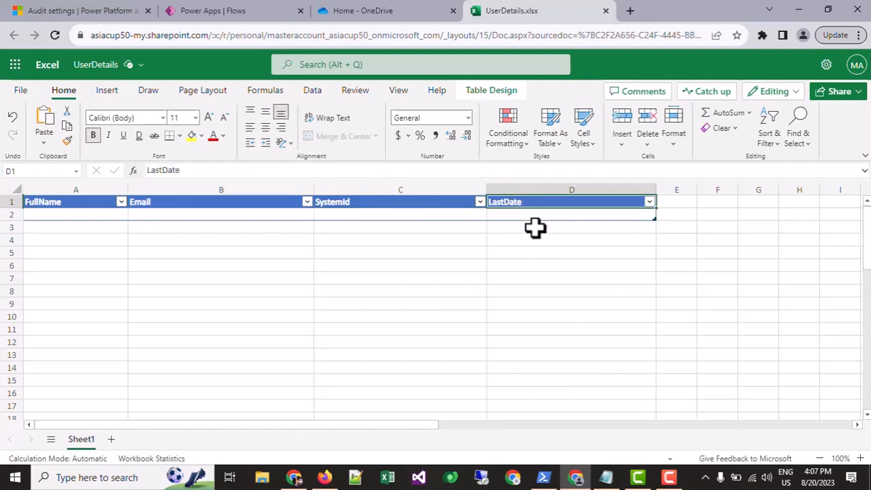
Back in the Power Apps flow, add a Microsoft Dataverse "List rows" action after the manual trigger.
click(249, 9)
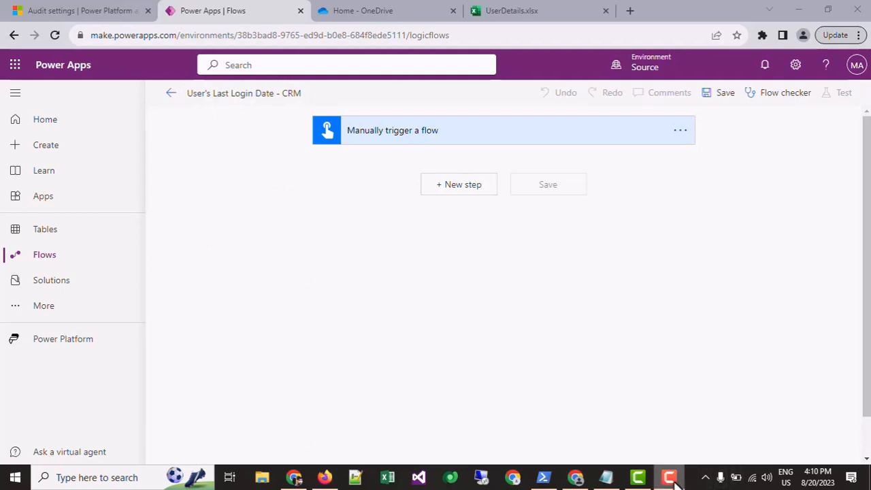
click(452, 185)
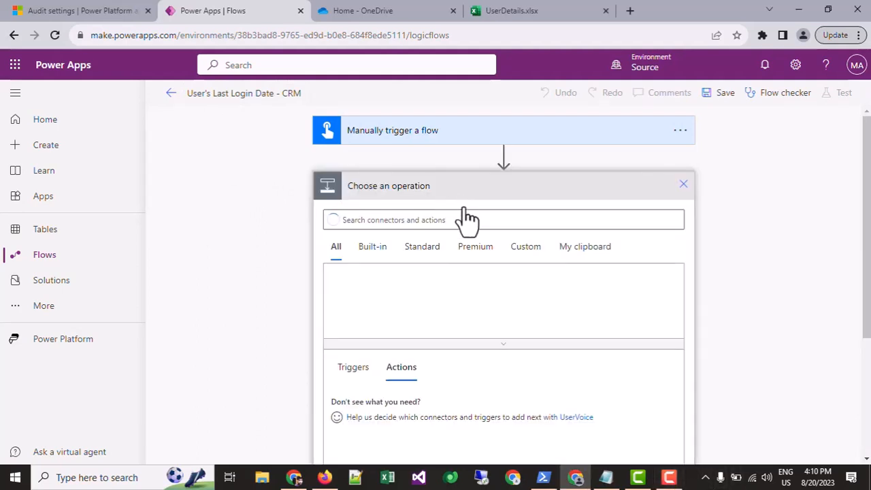
click(442, 218)
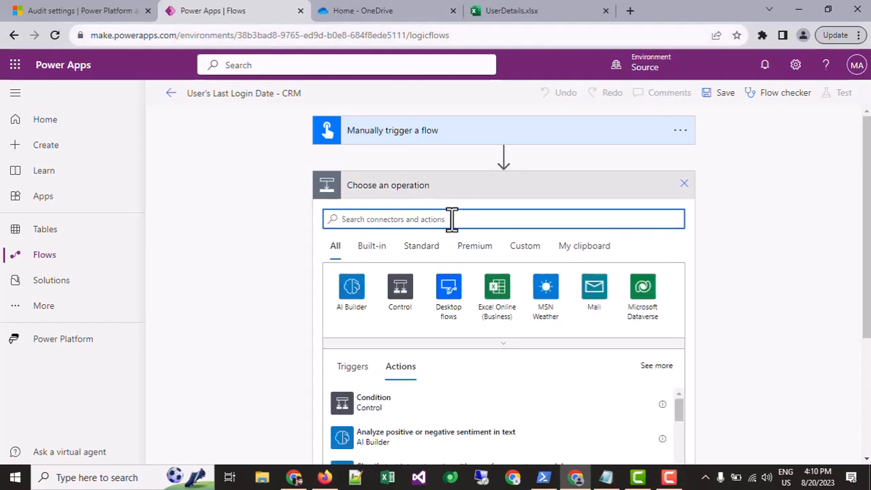
click(512, 13)
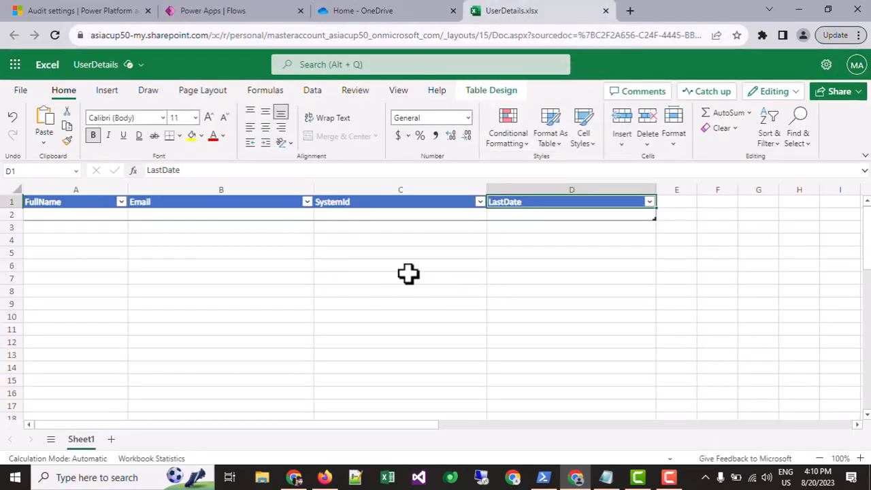
click(244, 10)
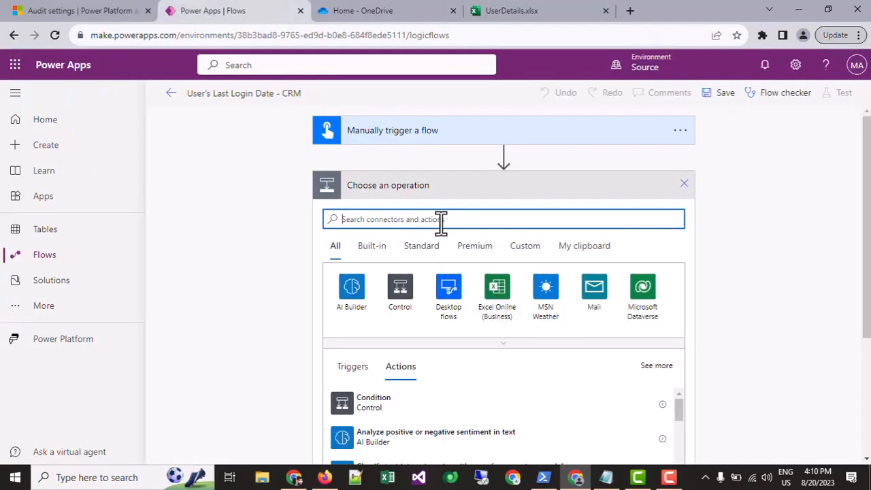
text(list )
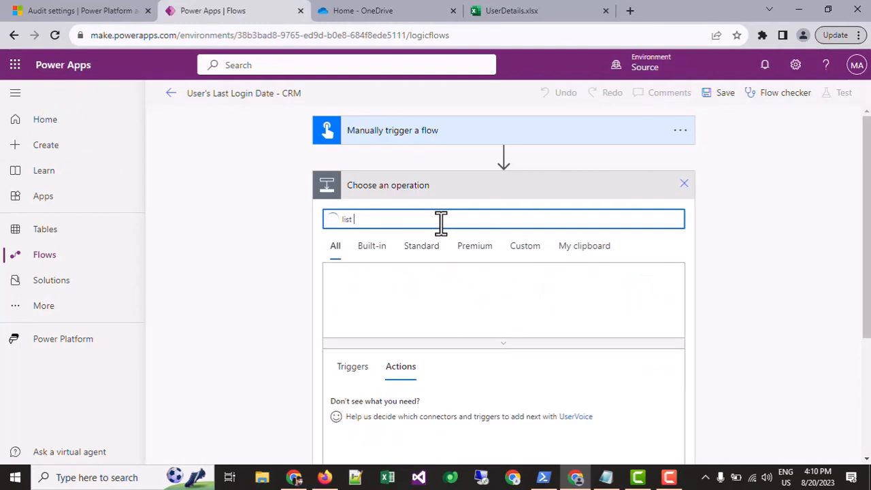
text(rows)
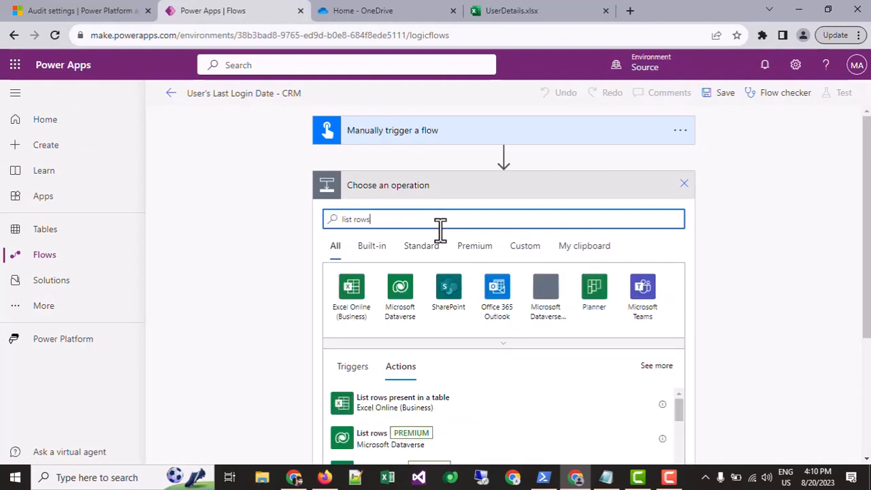
scroll(433, 233, down, 2)
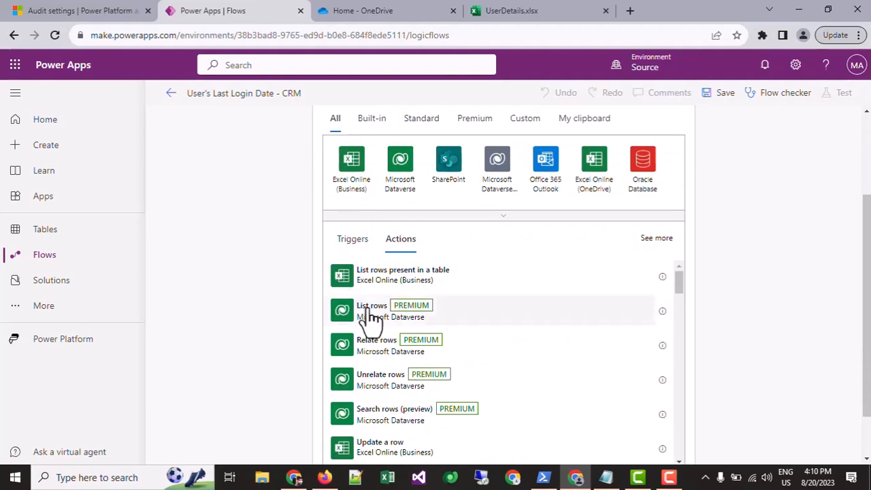
click(486, 305)
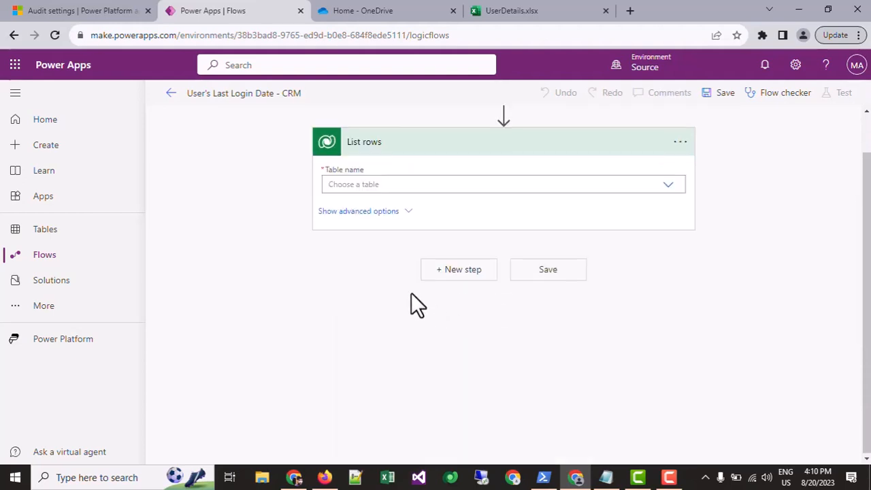
Set the List rows action's table name to Users.
click(481, 229)
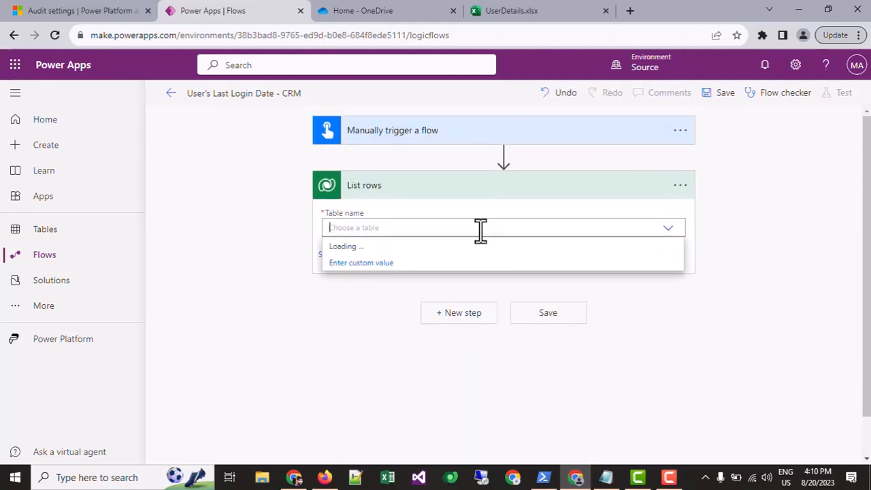
text(users)
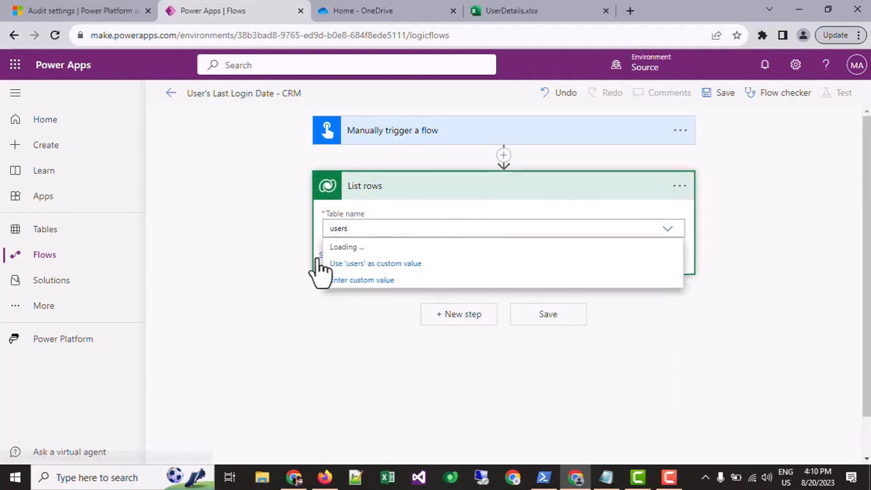
click(353, 314)
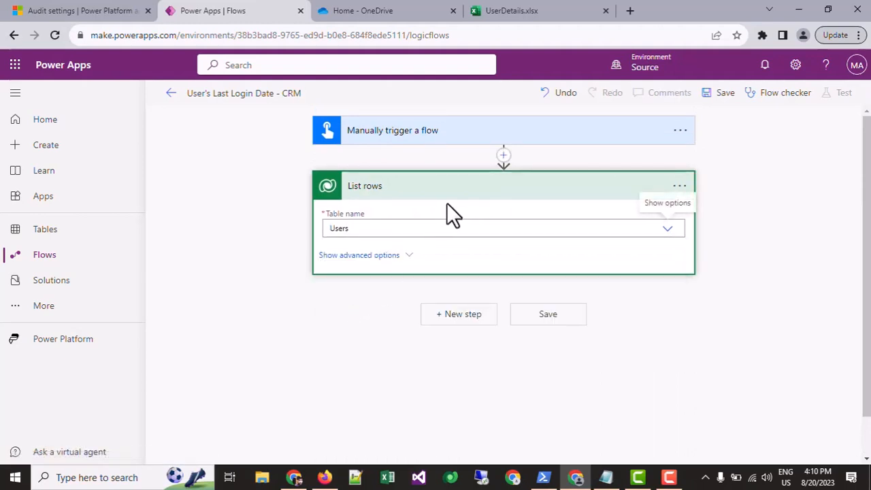
Show the List rows action's advanced options and set its selected columns to fullname,internalemailaddress,systemuserid.
click(349, 228)
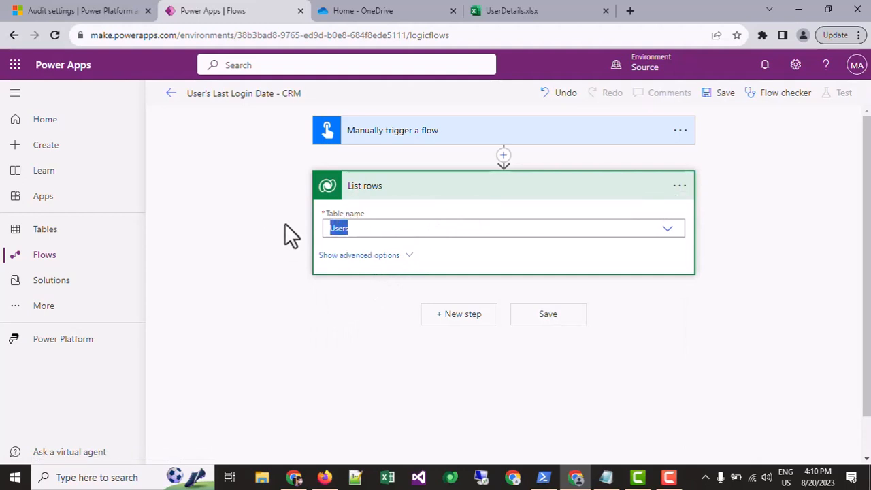
click(345, 214)
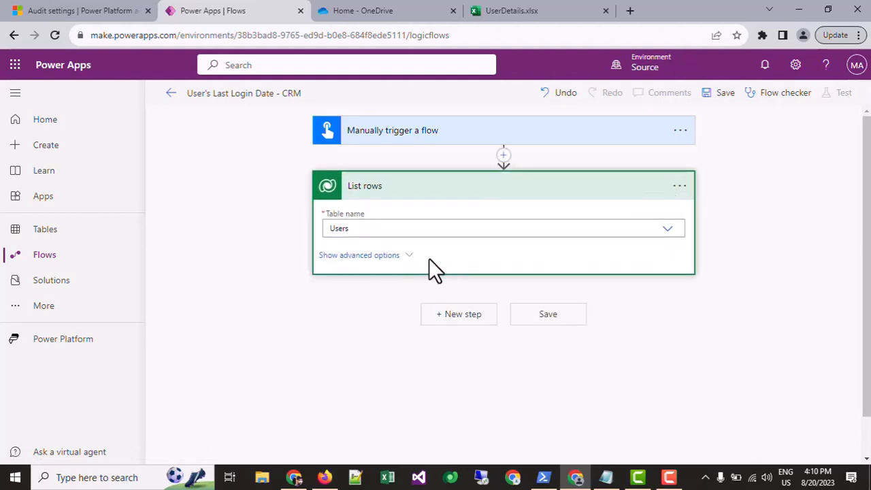
click(412, 258)
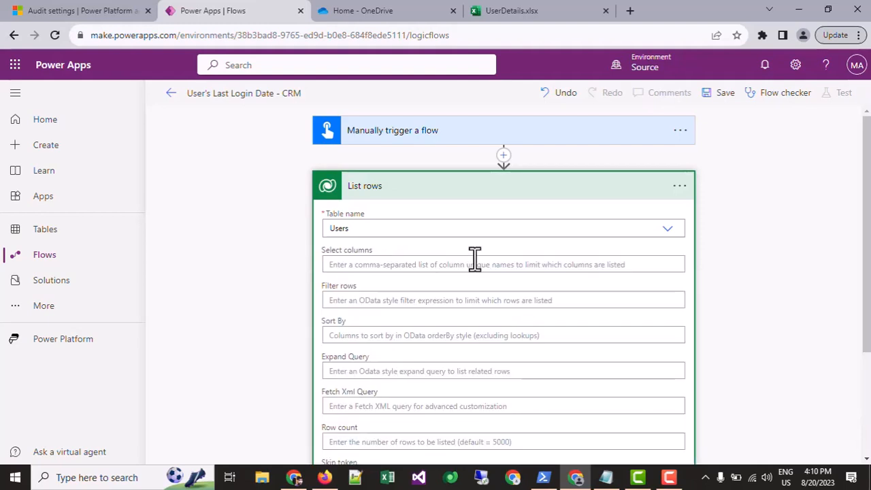
click(398, 267)
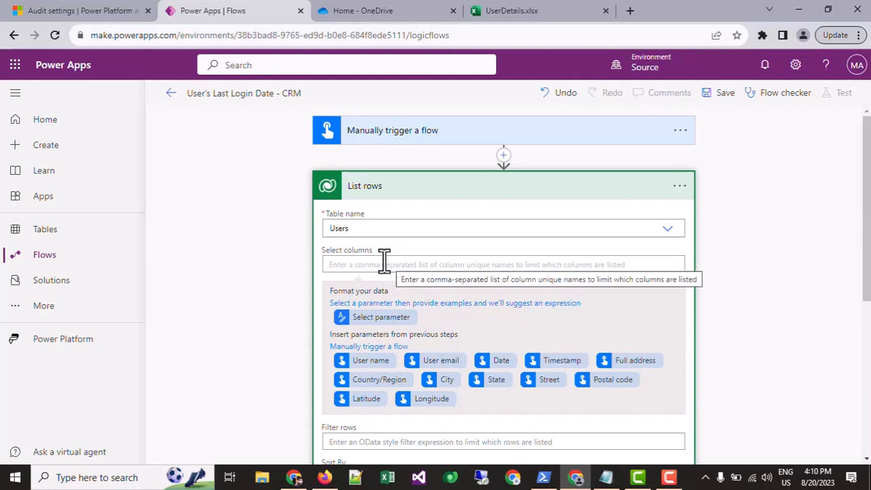
text(fullname,internalemailaddress,systemuserid)
double_click(340, 266)
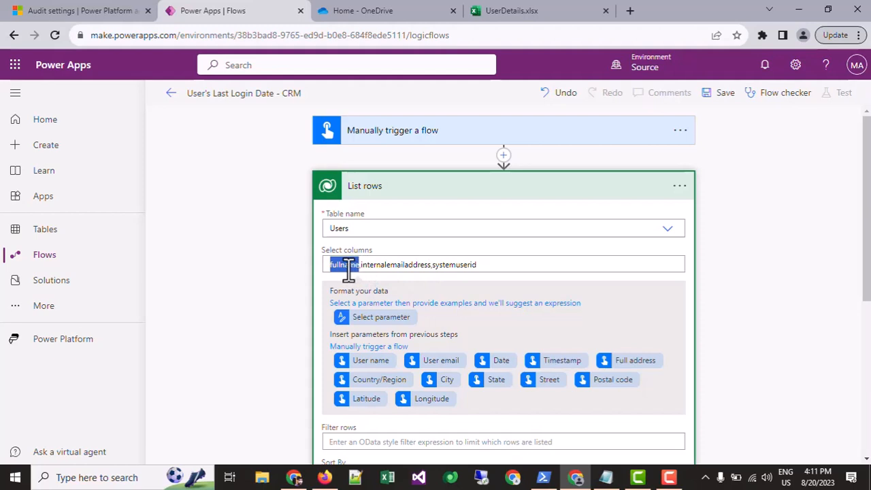
double_click(383, 266)
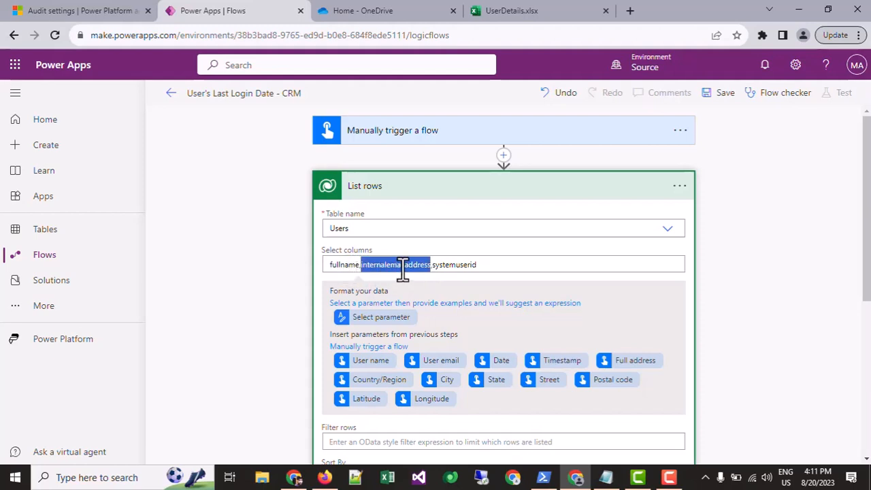
click(470, 264)
double_click(392, 265)
double_click(342, 266)
double_click(475, 265)
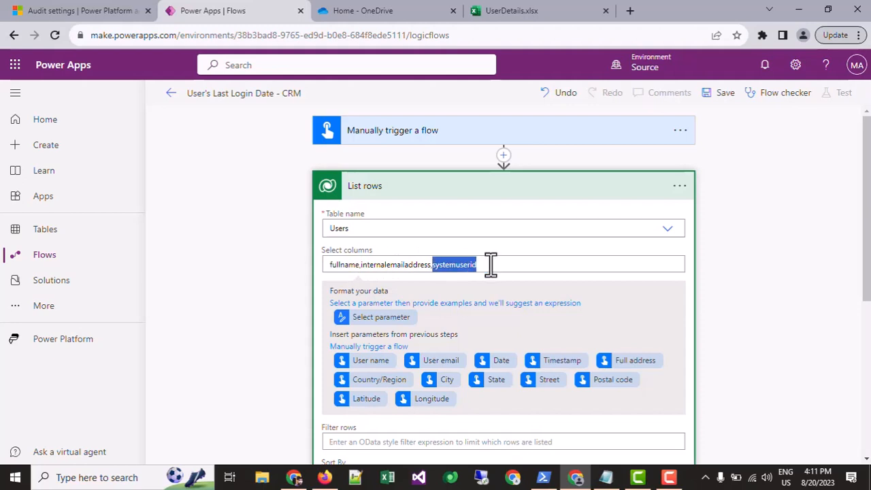
click(490, 265)
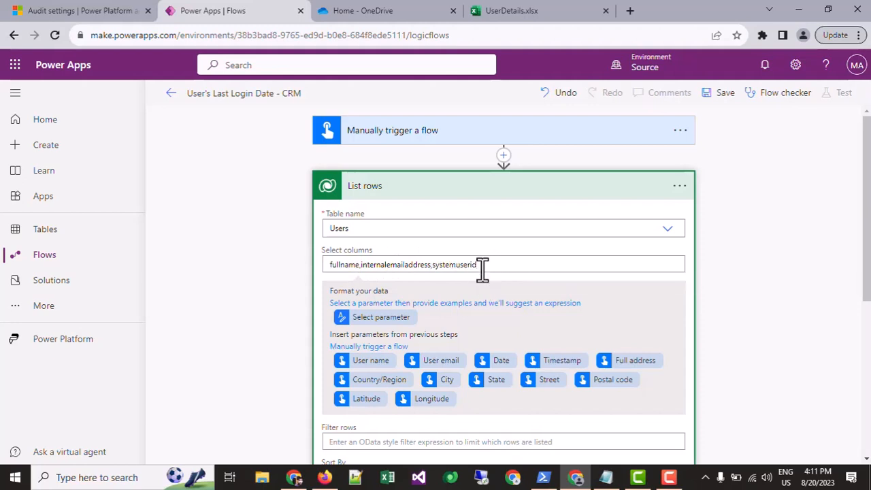
Collapse the List rows action and start a new step below it.
scroll(433, 269, down, 2)
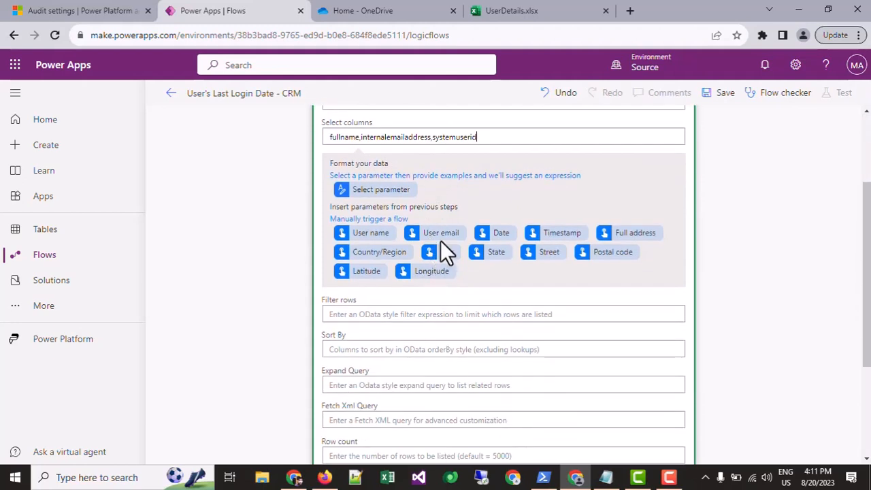
scroll(419, 191, up, 2)
scroll(418, 192, down, 2)
scroll(395, 296, up, 2)
click(384, 186)
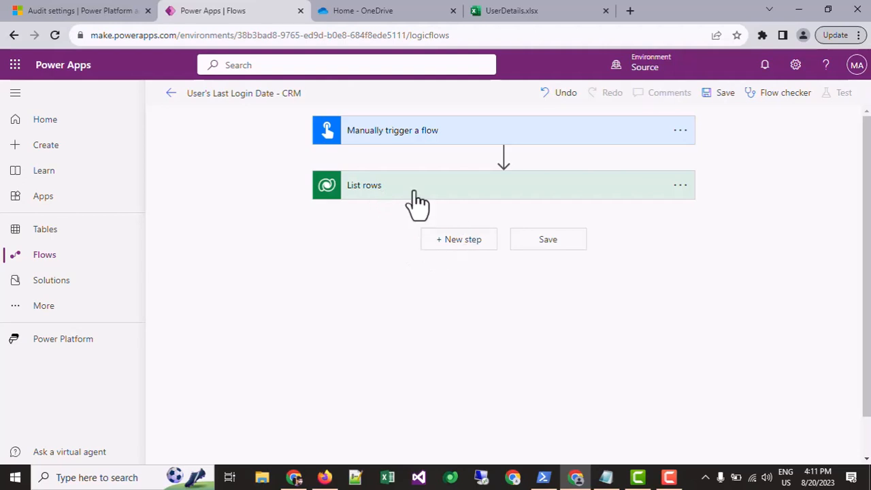
click(452, 240)
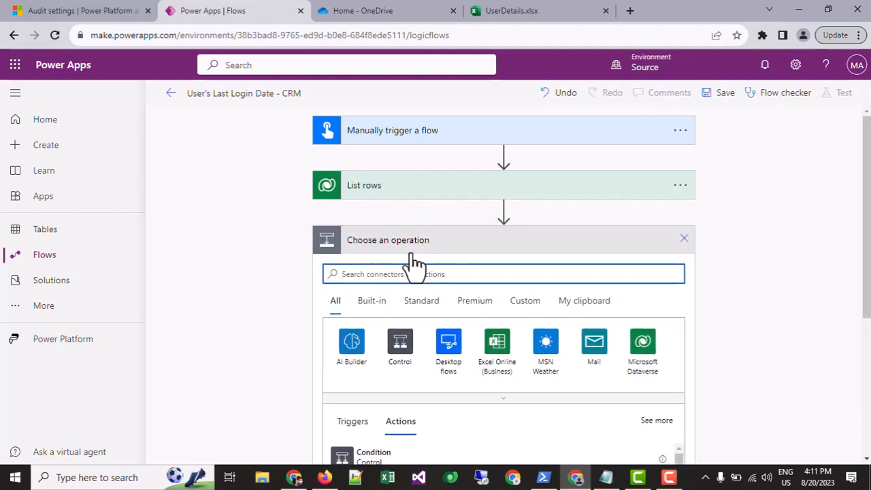
Reopen the List rows action, set its row filter to "islicensed eq true", and collapse it.
click(414, 196)
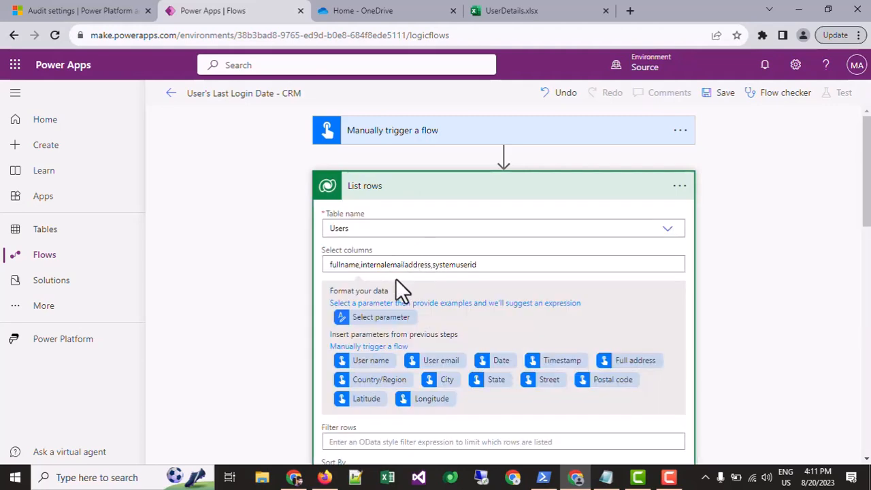
scroll(484, 253, down, 1)
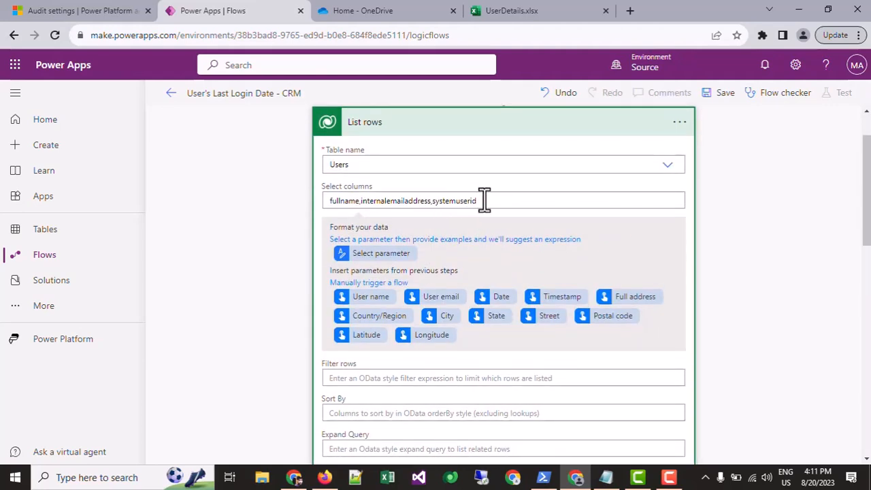
triple_click(325, 201)
scroll(419, 239, down, 2)
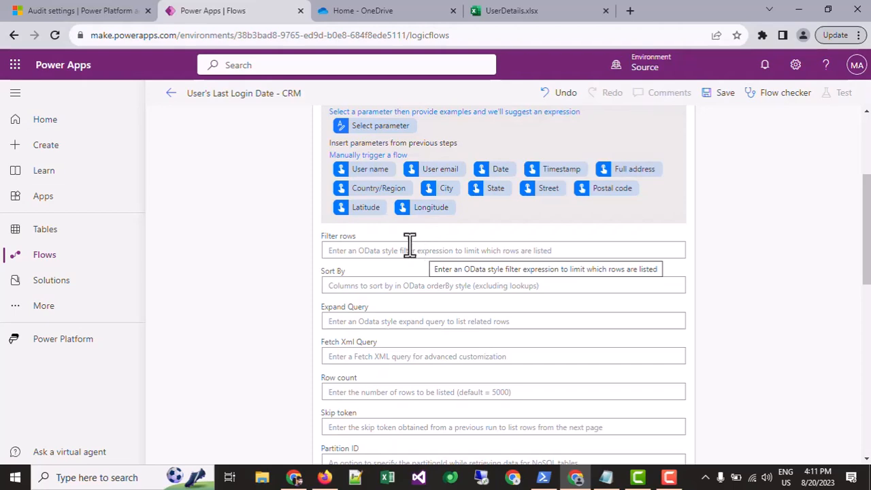
click(411, 245)
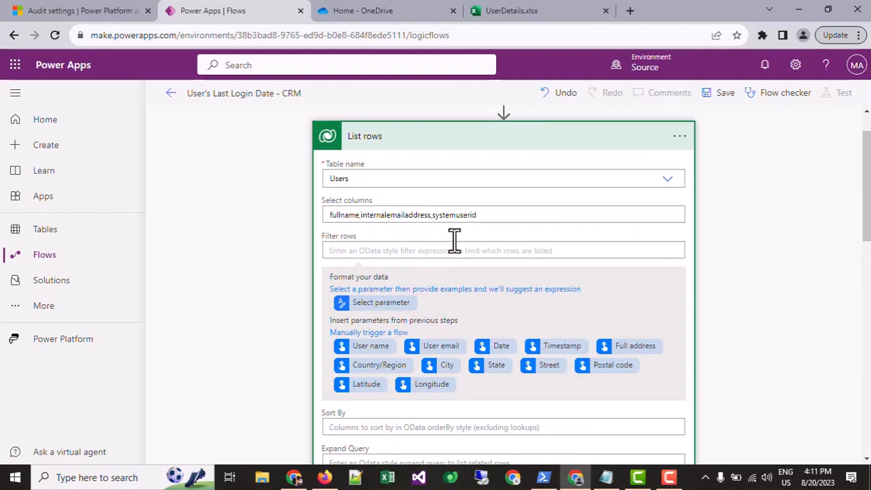
text(i)
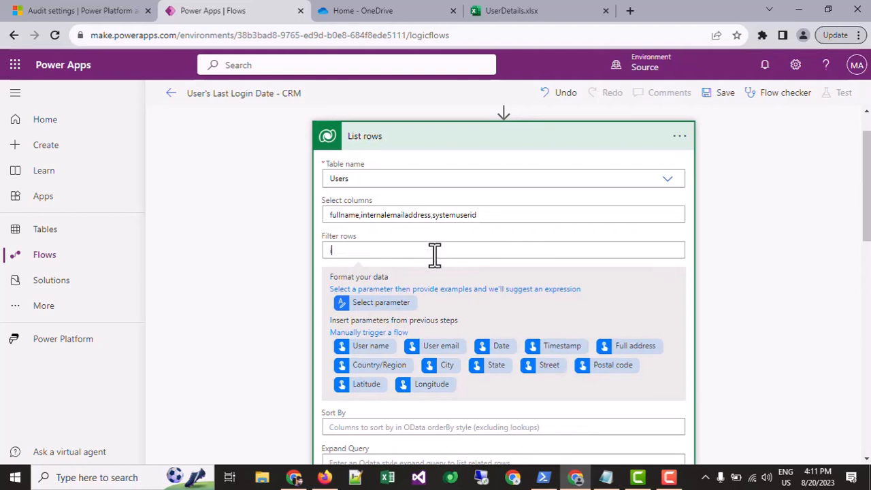
text(slicensed eq true)
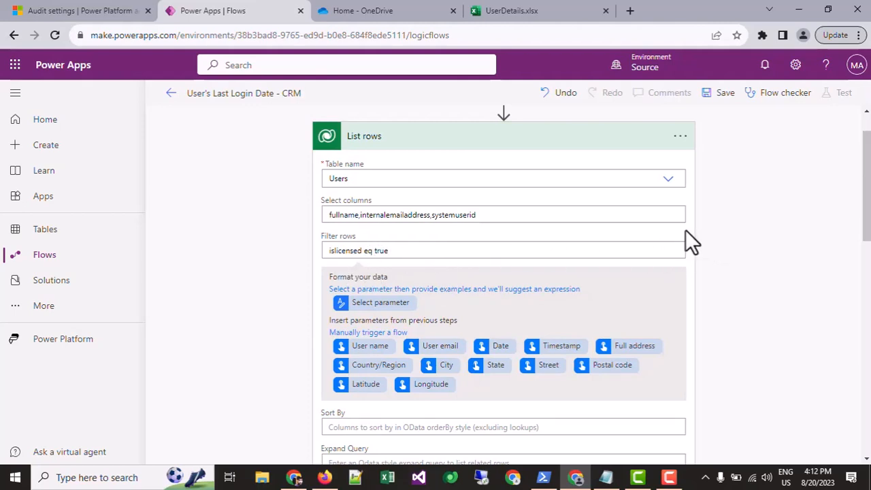
scroll(690, 244, down, 2)
scroll(472, 252, up, 3)
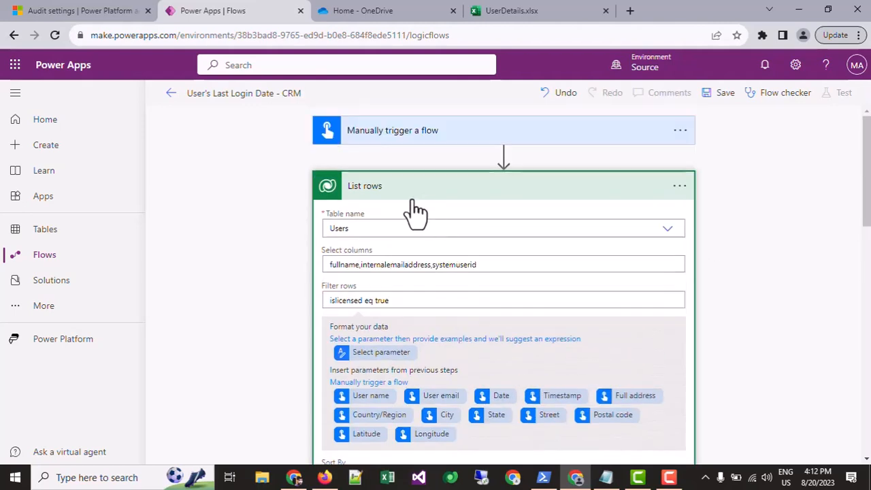
click(414, 197)
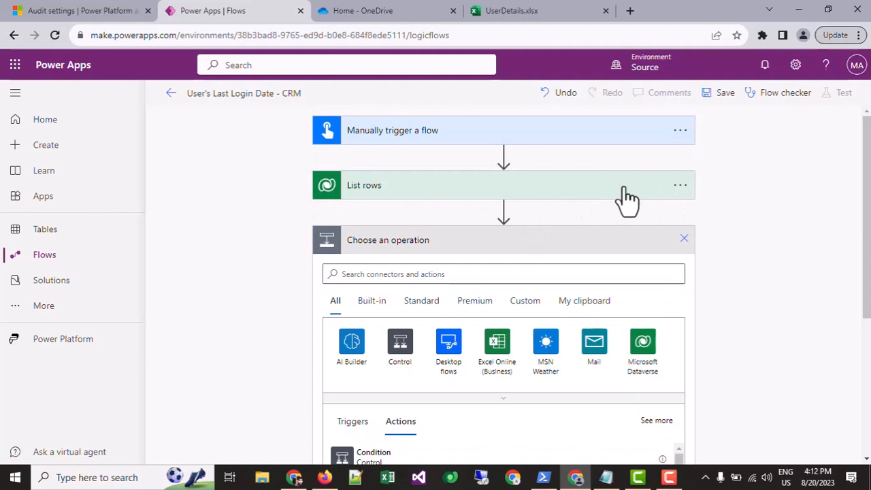
Rename the List rows action to "Get the List of Licensed users from CRM - Systemuser Entity".
click(680, 185)
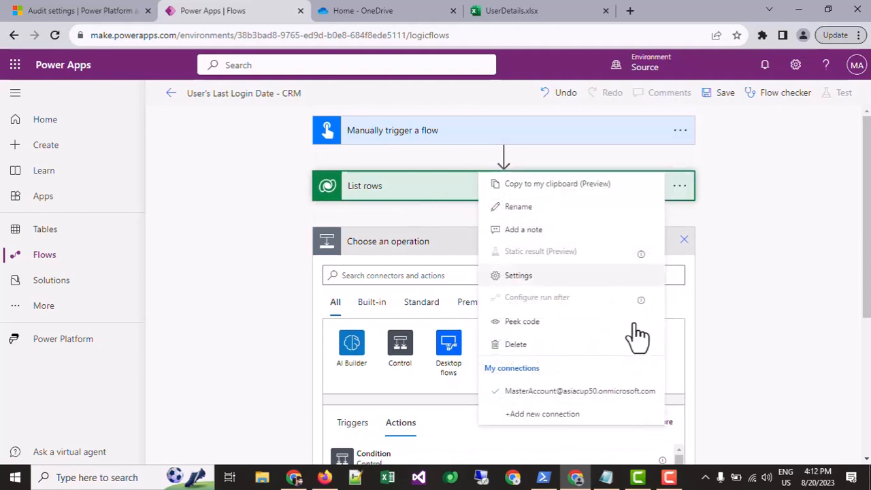
click(564, 208)
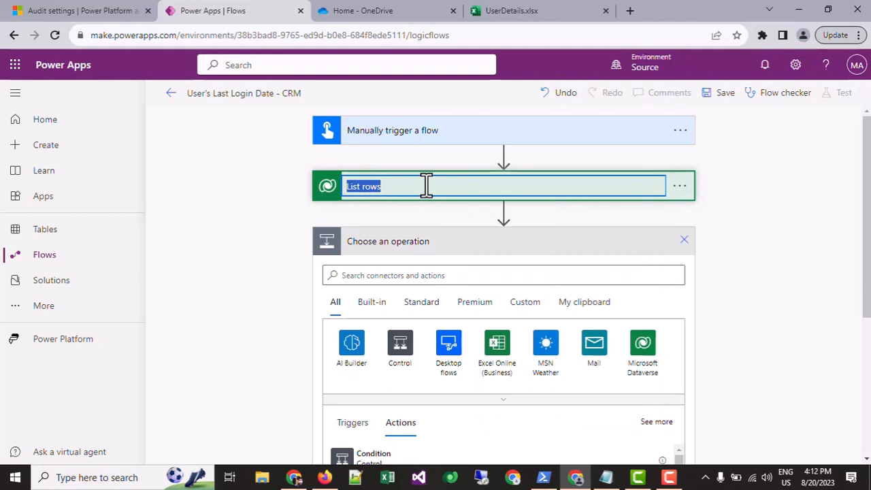
text(Get the Li)
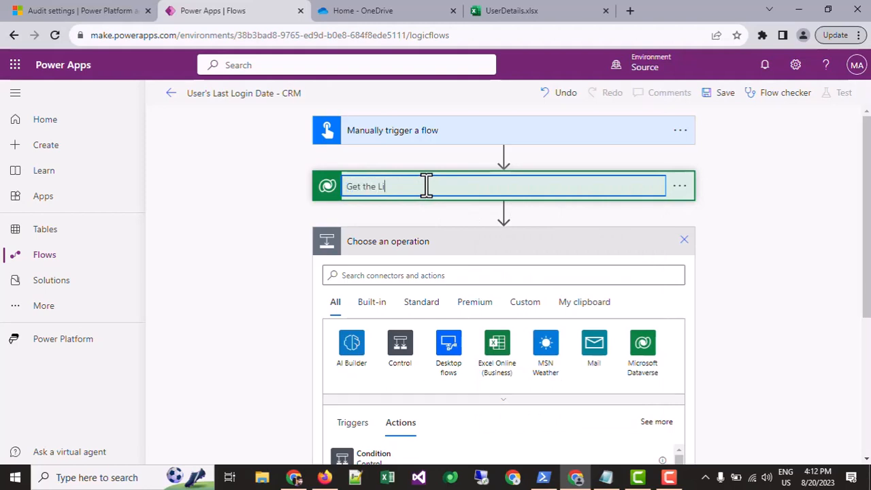
text(st of Licensed users)
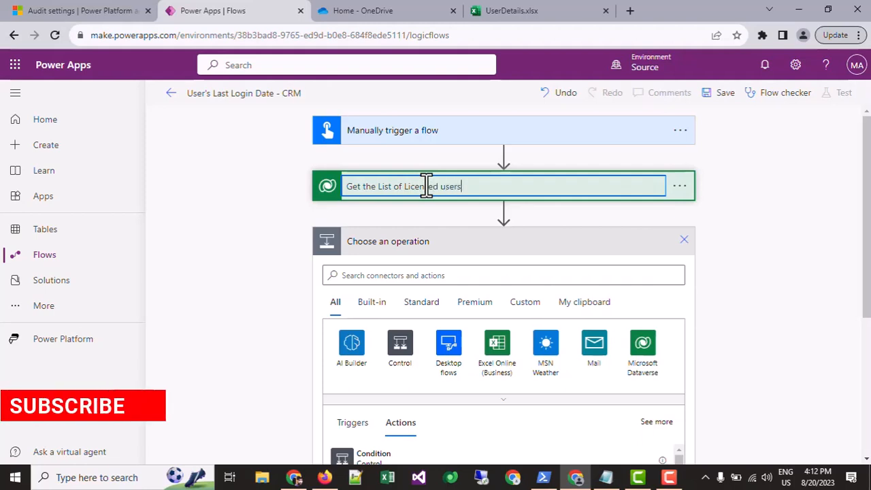
text( from CRM)
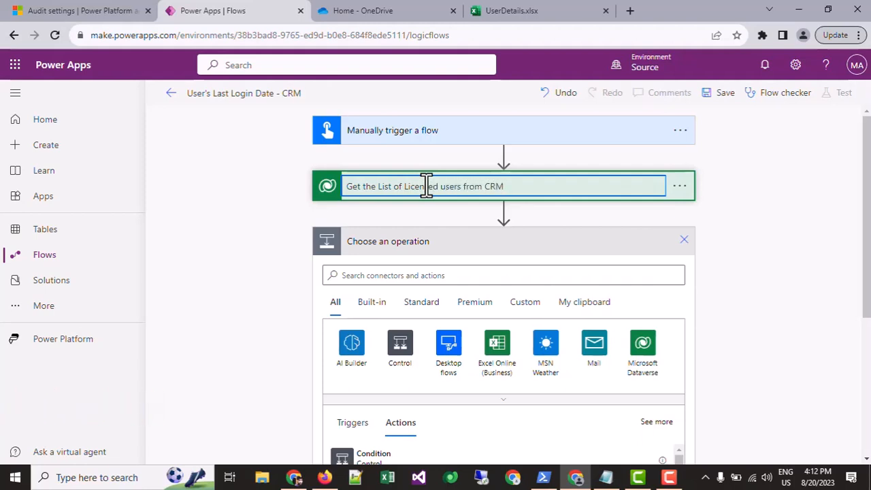
text( - Systemuser Entity)
key(Tab)
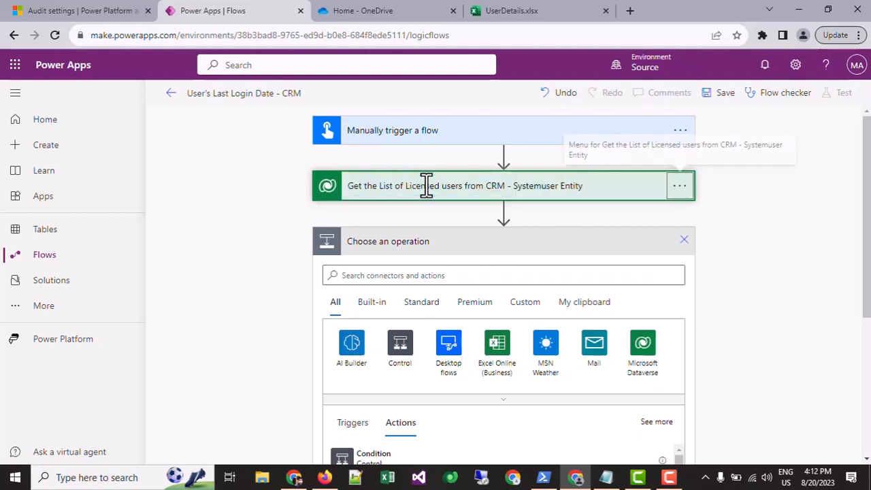
Find the Excel Online (Business) action "Add a row into a table" and add it as the new step.
scroll(424, 233, down, 2)
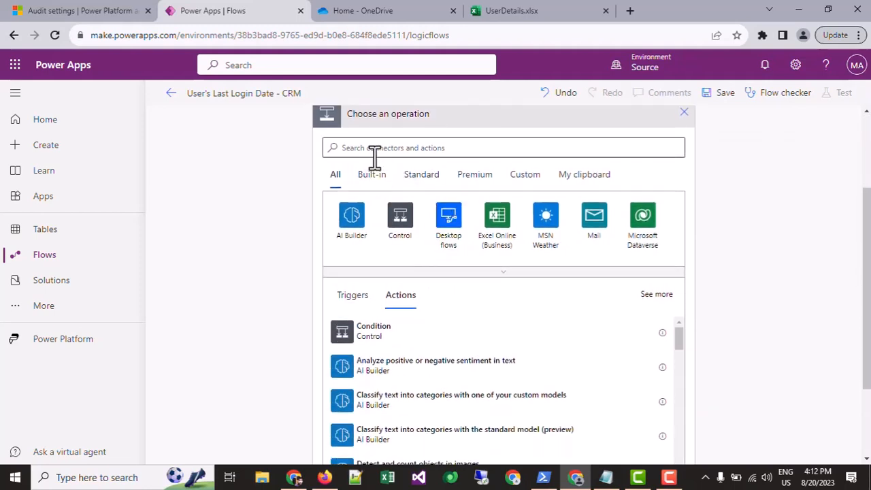
scroll(375, 161, up, 2)
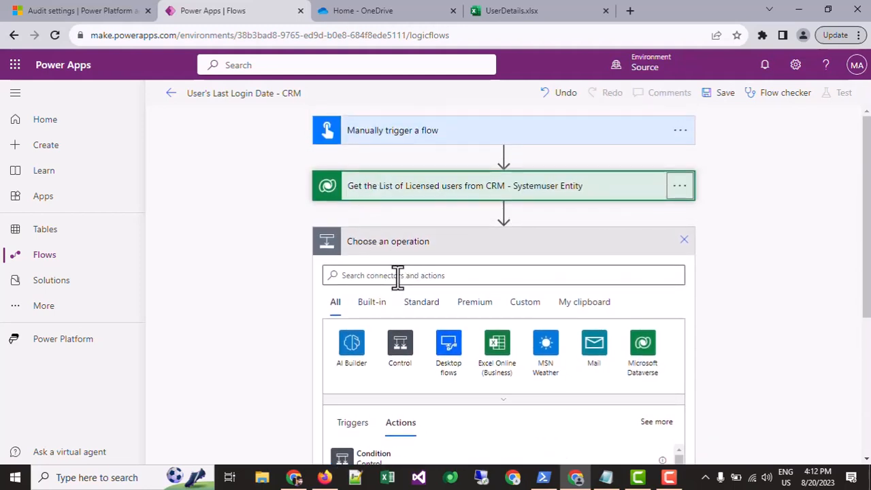
click(399, 277)
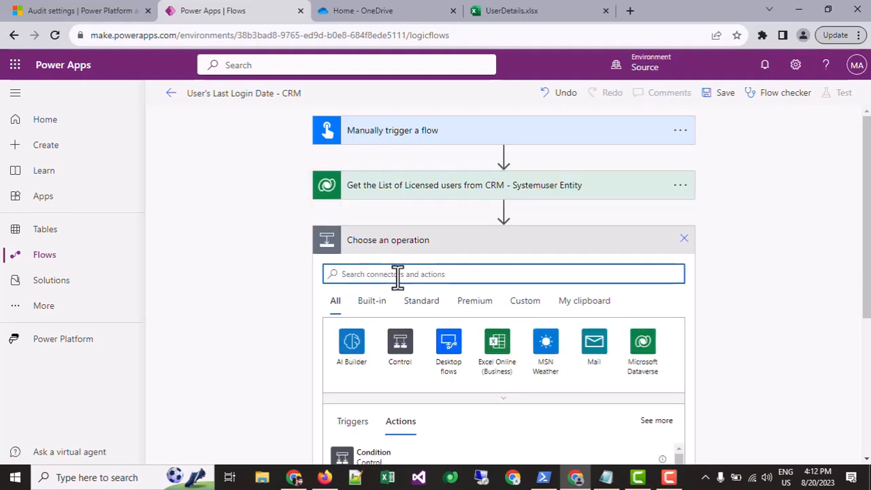
text(add rows in exce)
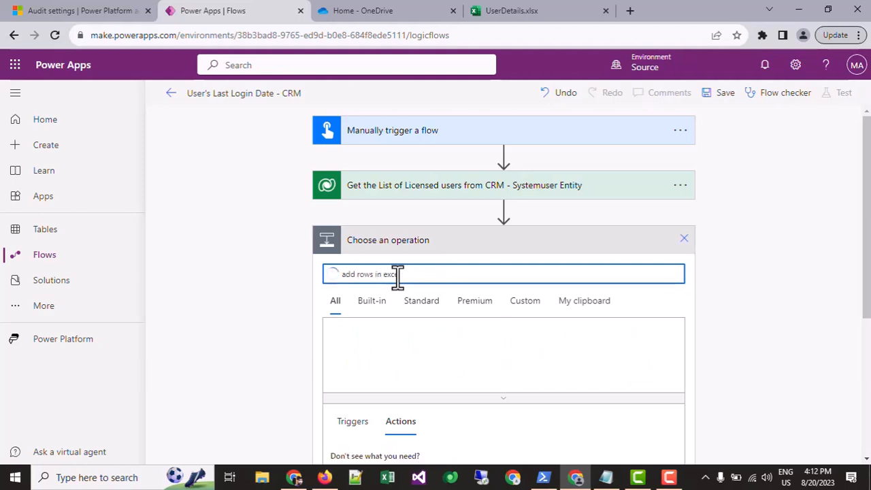
scroll(406, 265, down, 3)
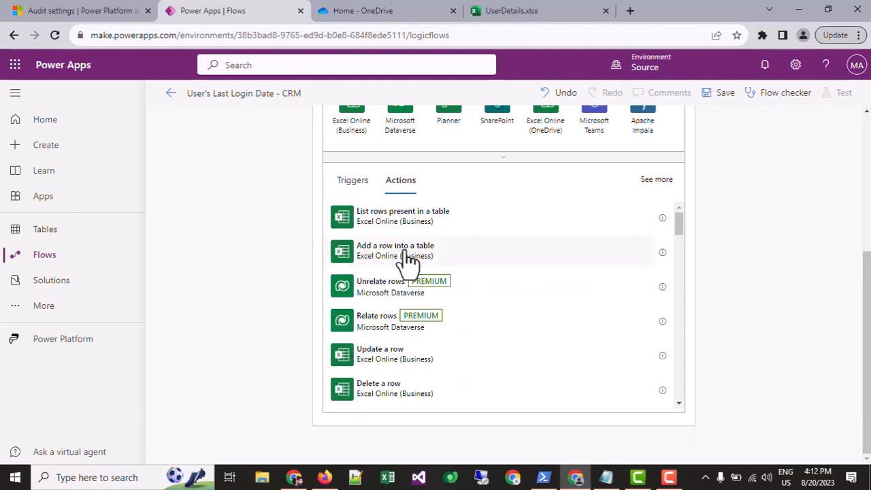
click(416, 271)
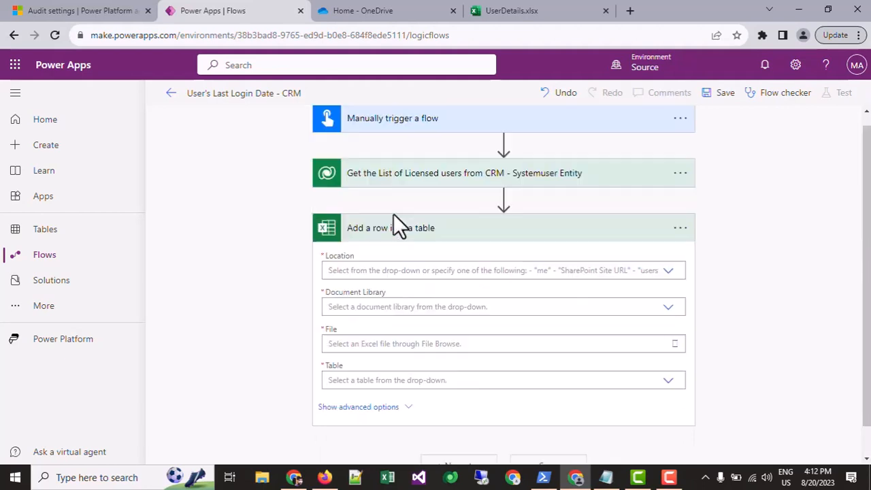
Set the Excel action's location to OneDrive for Business and its document library to OneDrive.
click(390, 271)
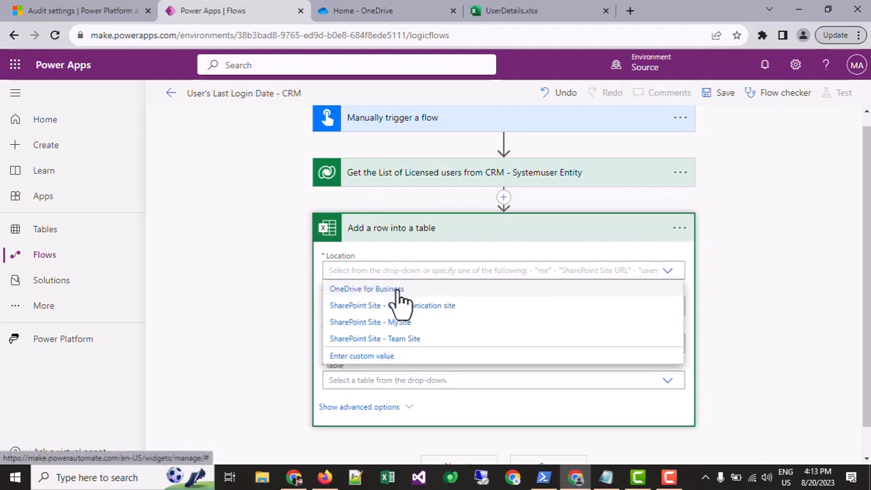
click(388, 290)
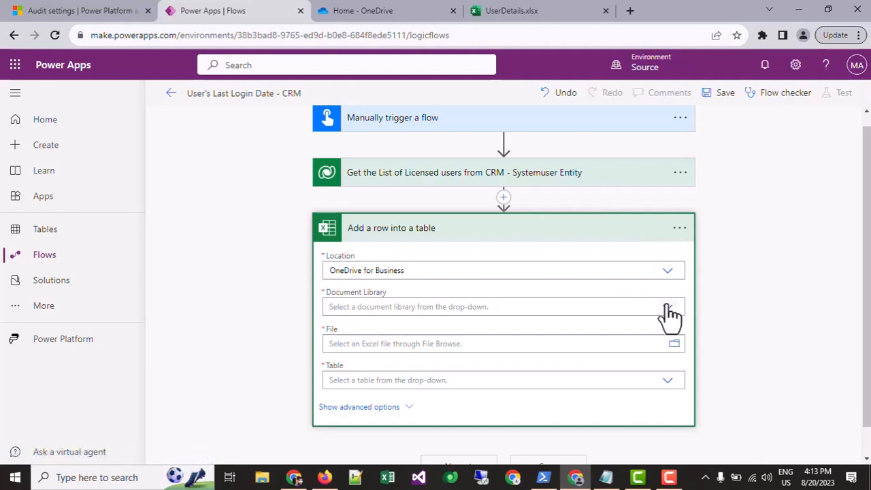
click(668, 308)
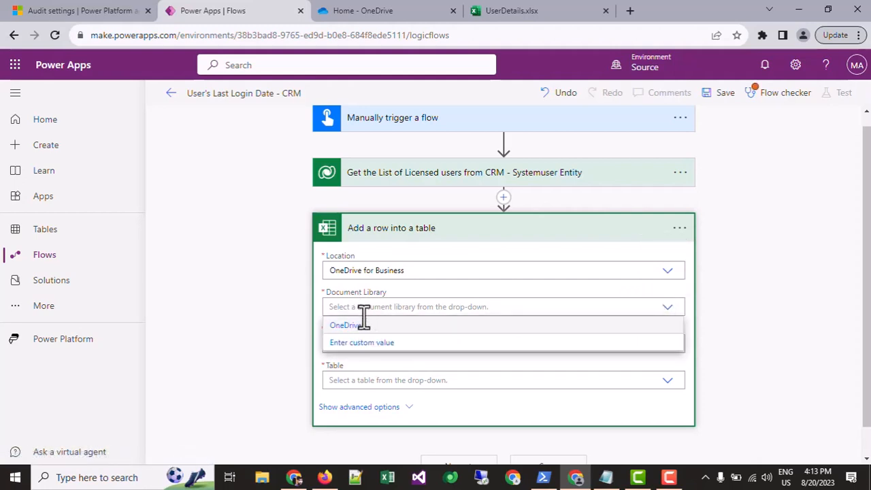
click(361, 326)
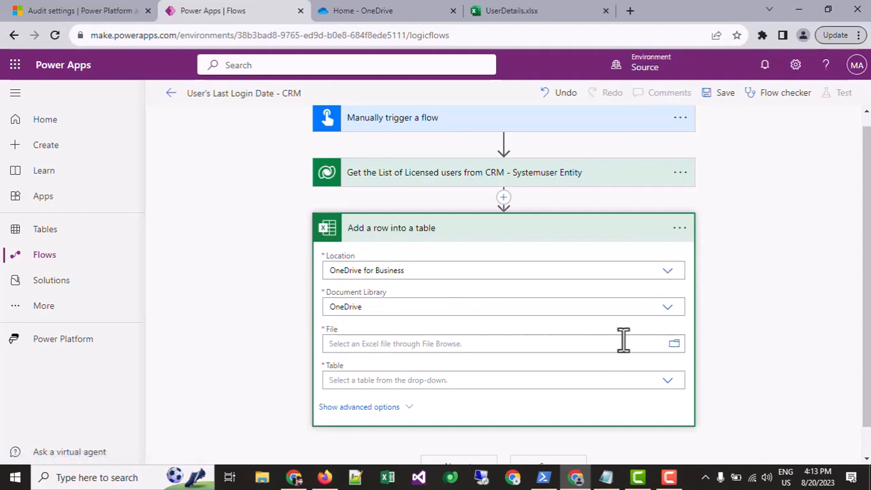
Set the Add a row action's file to /UserDetails.xlsx and its table to Table1.
click(525, 335)
click(545, 410)
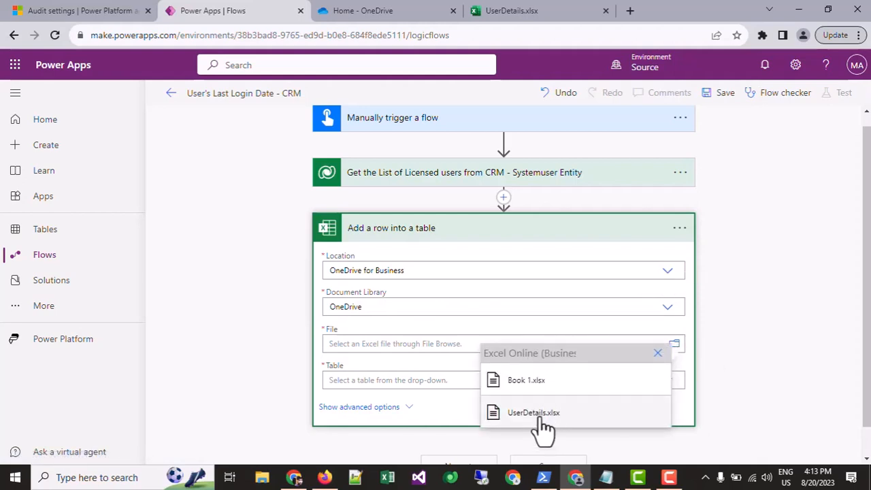
scroll(436, 300, down, 3)
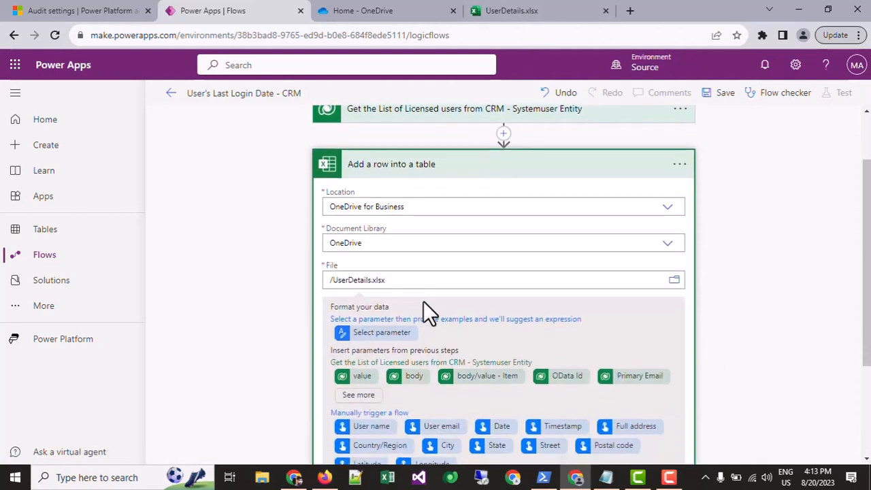
click(667, 395)
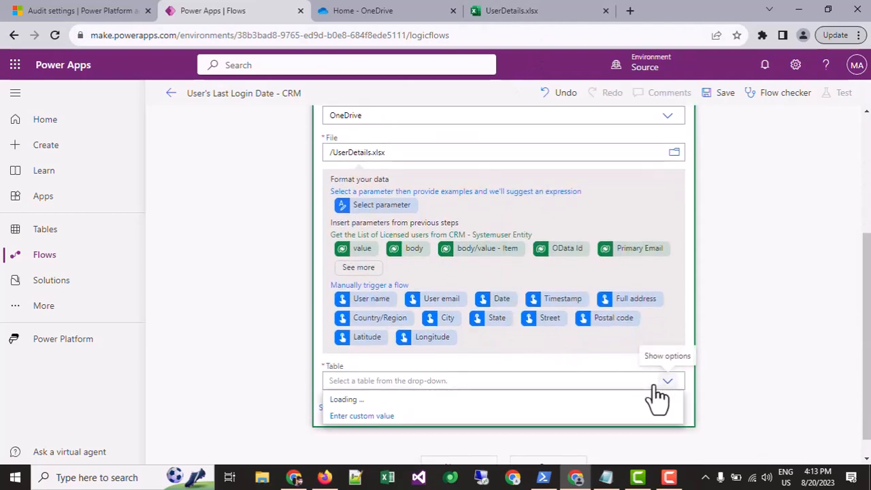
click(347, 400)
Compare the column headers in the UserDetails.xlsx workbook with the column fields offered by the Add a row action.
click(516, 11)
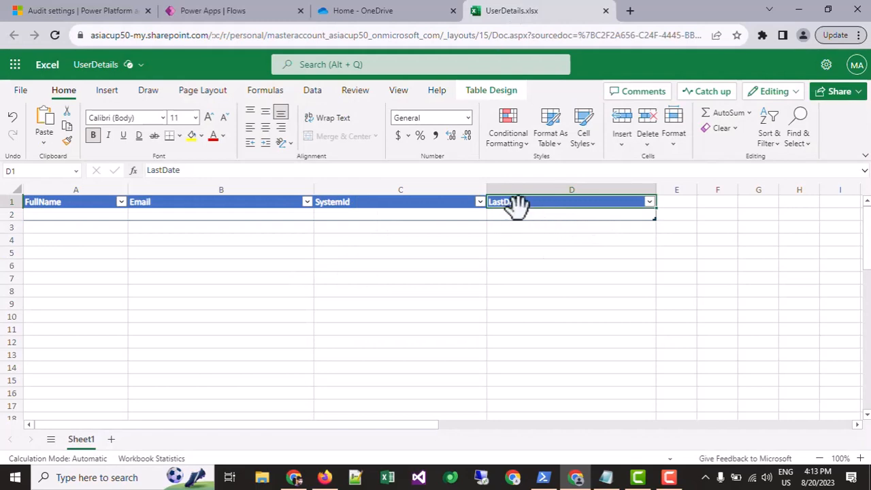
click(334, 11)
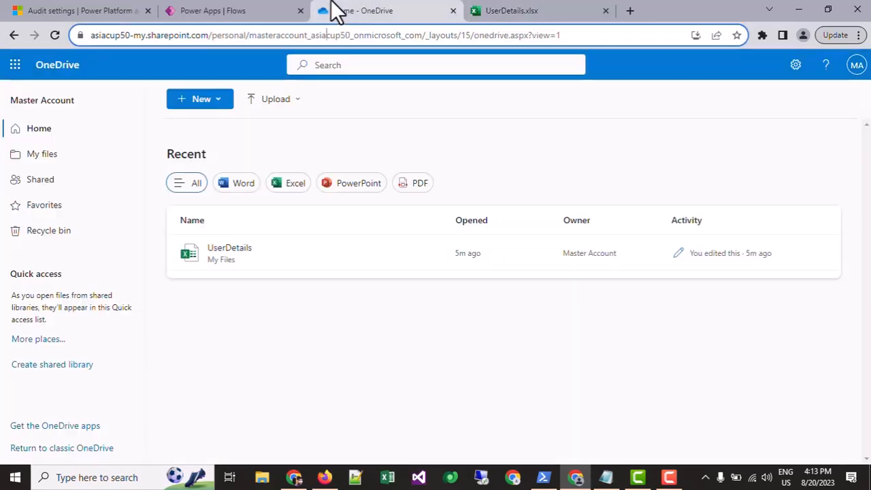
click(256, 10)
scroll(358, 354, down, 2)
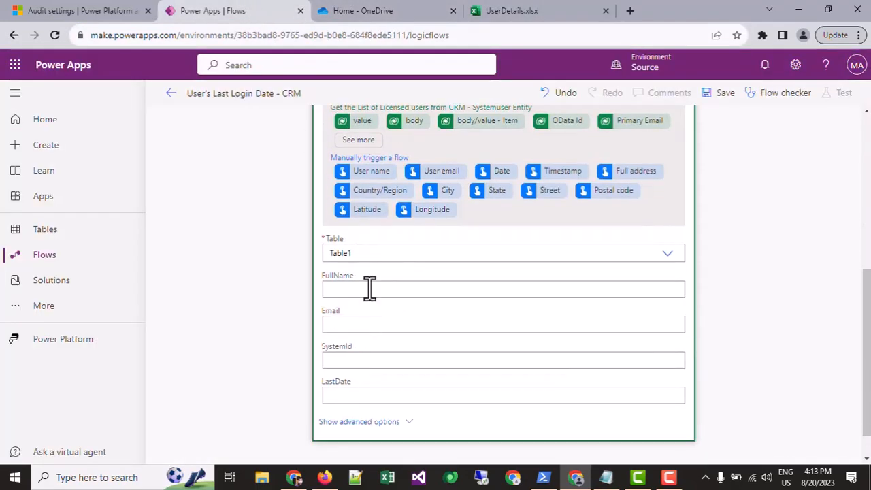
click(511, 11)
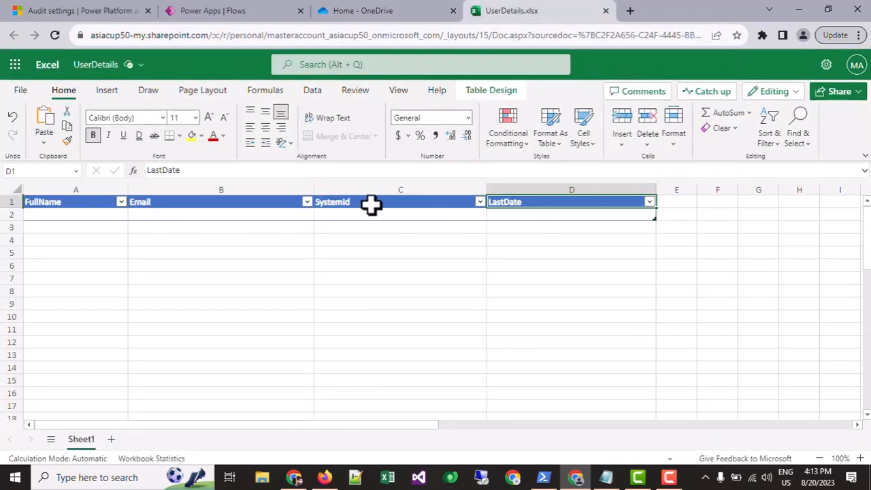
click(257, 11)
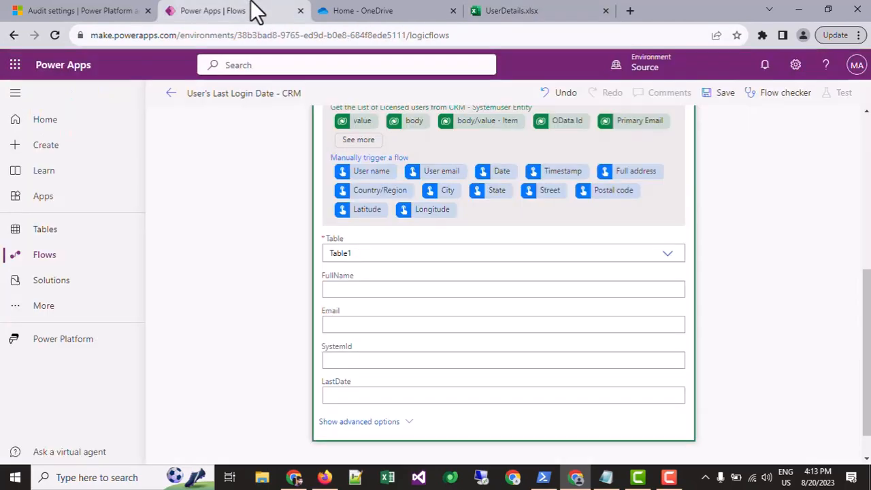
Map the FullName column to the Full Name value from the licensed users list and reopen the Add a row action inside Apply to each.
click(346, 290)
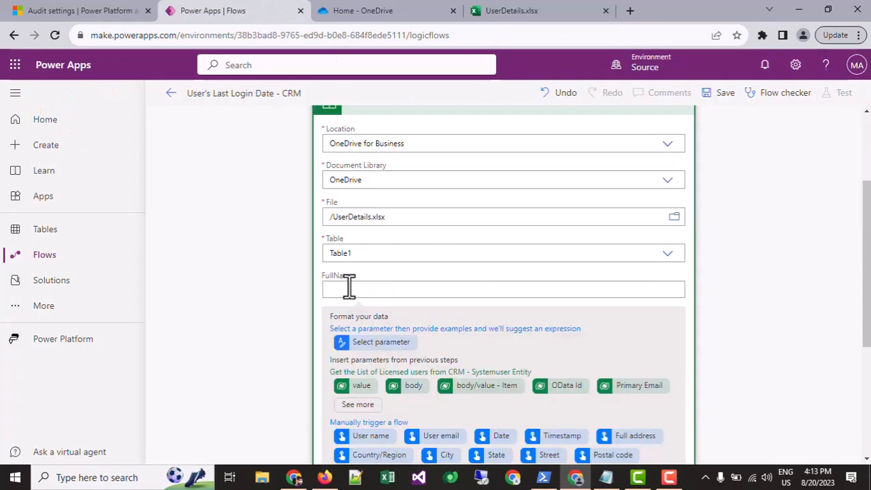
scroll(354, 260, down, 2)
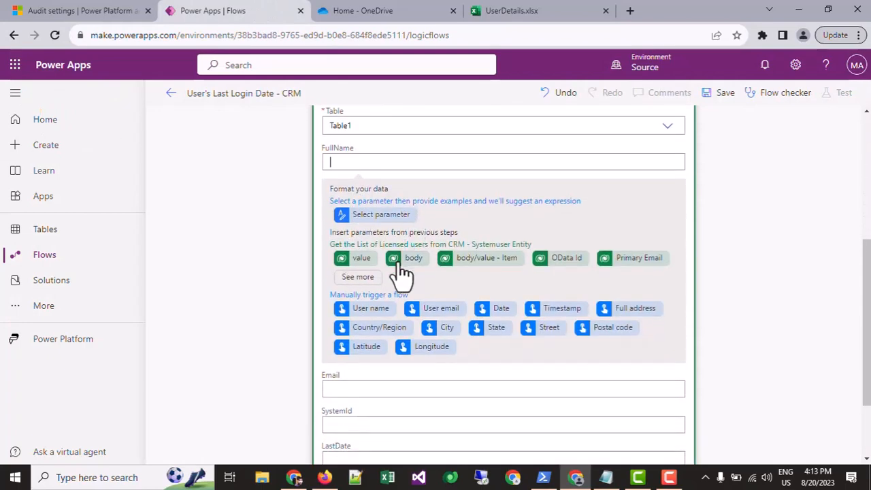
click(359, 278)
scroll(389, 245, up, 4)
scroll(383, 211, down, 4)
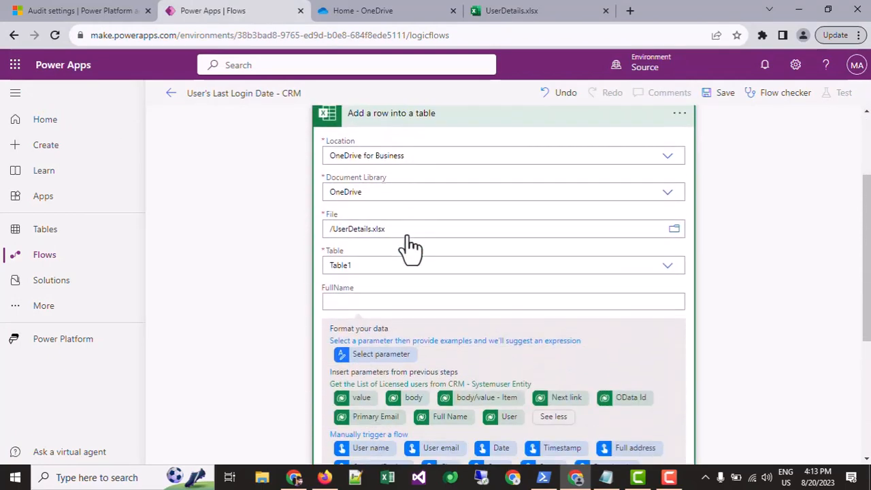
scroll(395, 221, up, 2)
scroll(450, 306, down, 2)
click(427, 288)
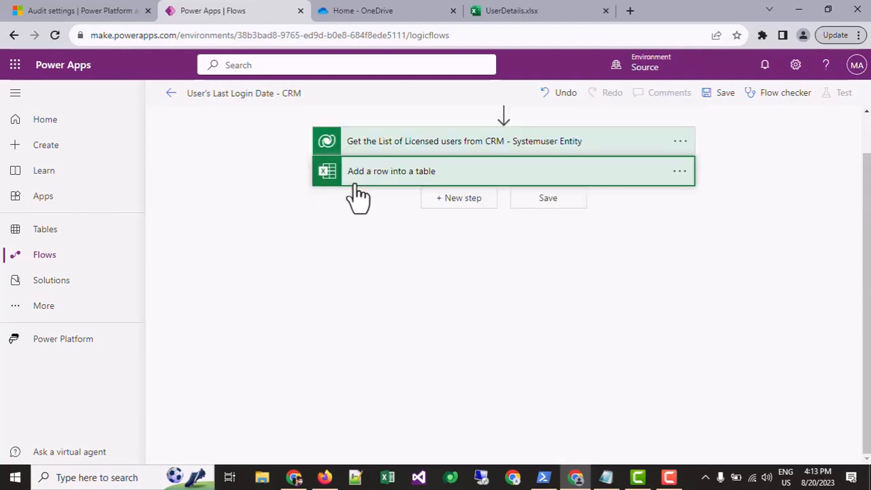
click(407, 279)
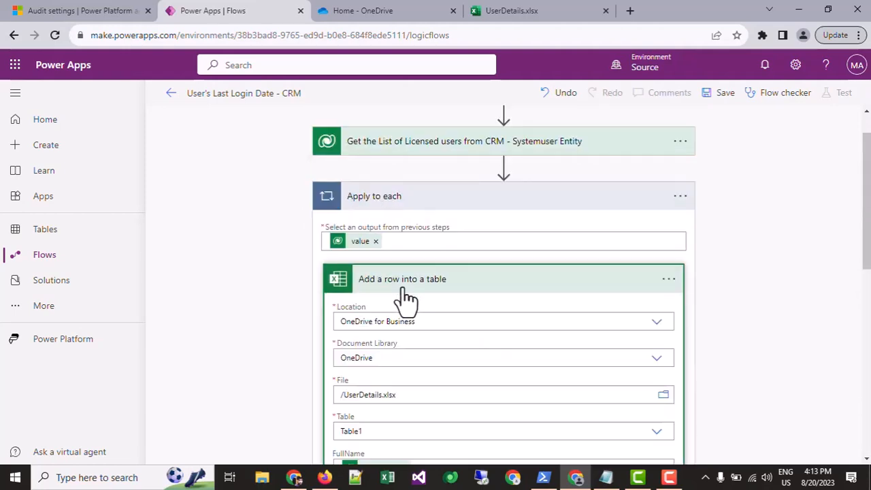
Map the Email column to the Primary Email value from the licensed users list.
scroll(405, 299, down, 4)
scroll(401, 283, down, 3)
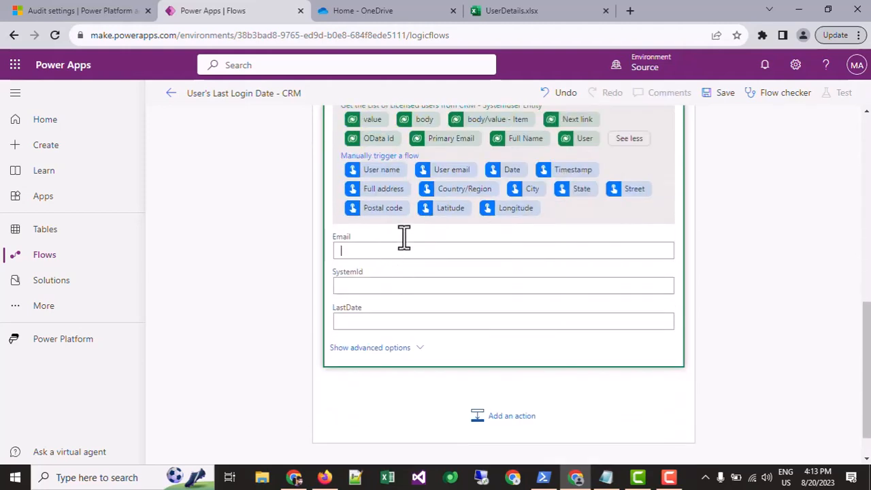
scroll(449, 286, down, 3)
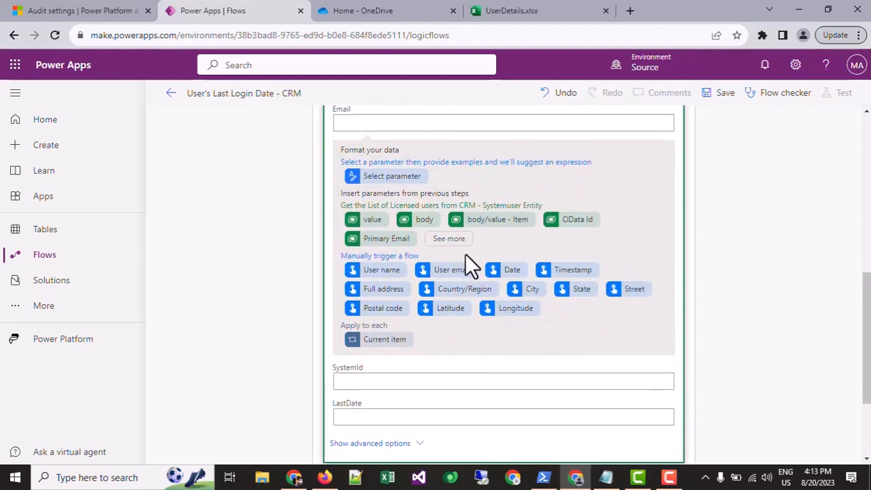
click(451, 243)
scroll(422, 276, down, 2)
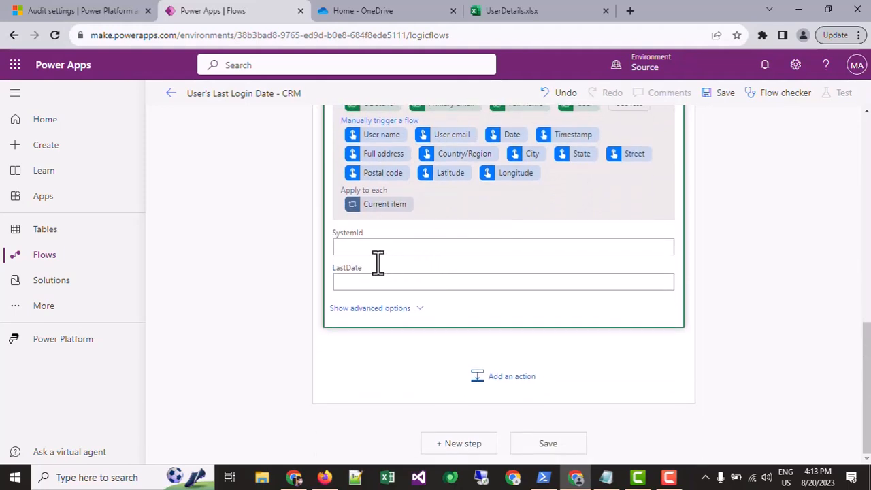
scroll(463, 255, up, 2)
Map the SystemId column to the User value from the licensed users list.
scroll(513, 304, down, 3)
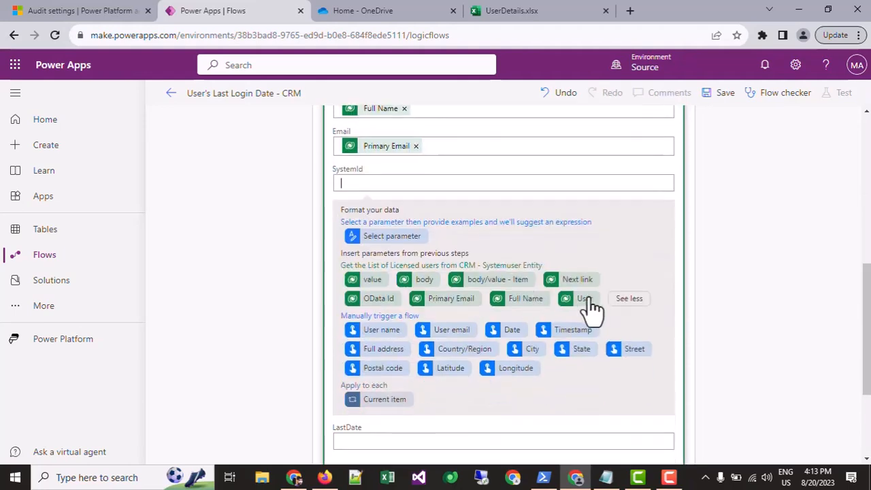
click(584, 302)
scroll(424, 252, up, 3)
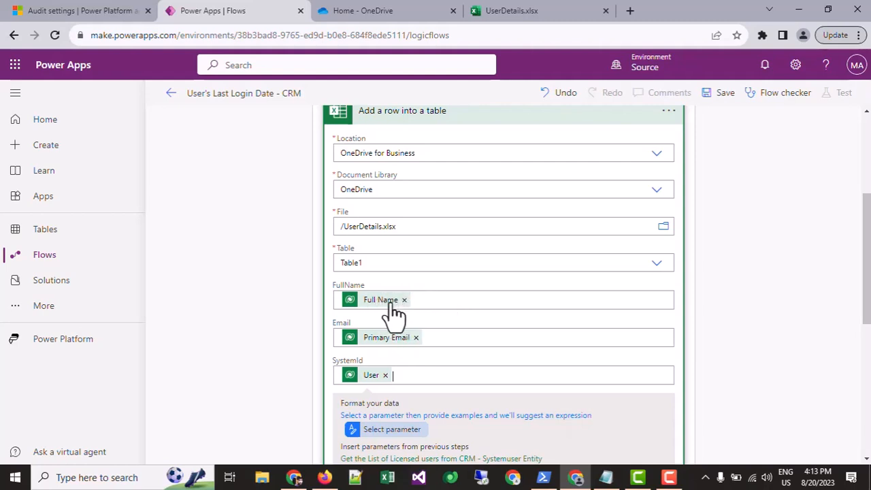
Compare the selected columns in the licensed users action with the values mapped in the Excel row, and collapse the licensed users action.
scroll(380, 308, up, 1)
scroll(381, 315, up, 3)
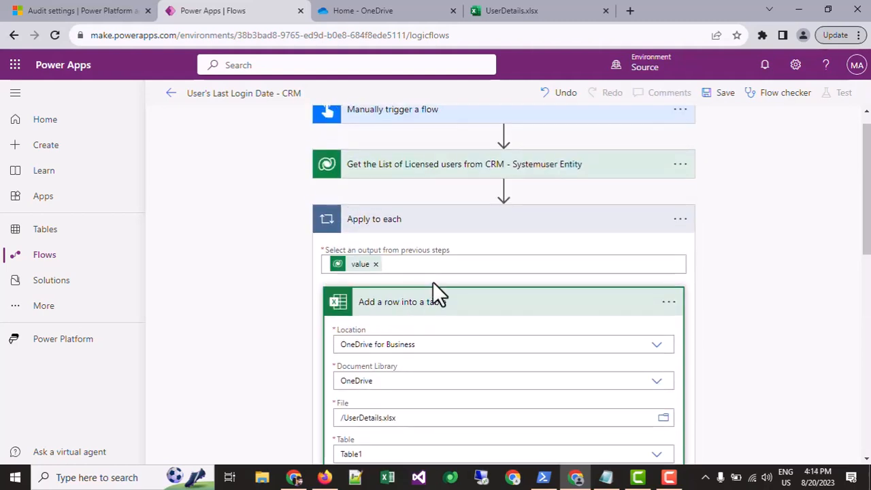
click(385, 186)
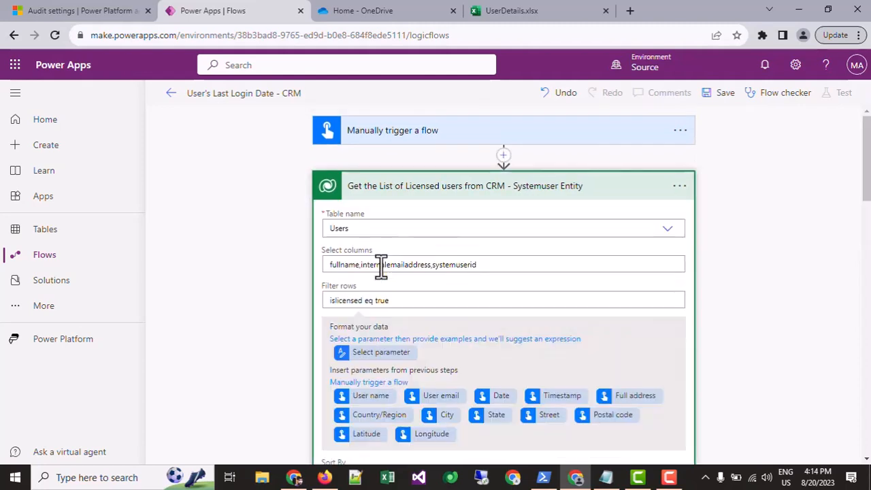
click(392, 265)
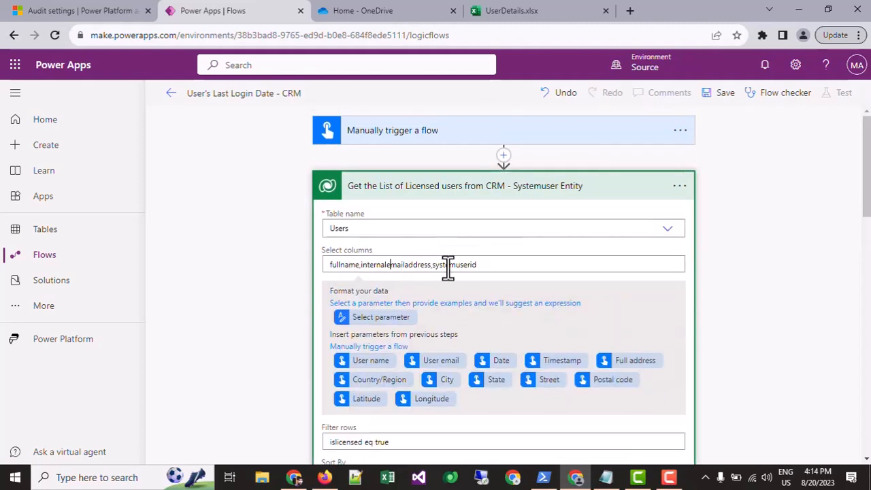
scroll(429, 252, down, 10)
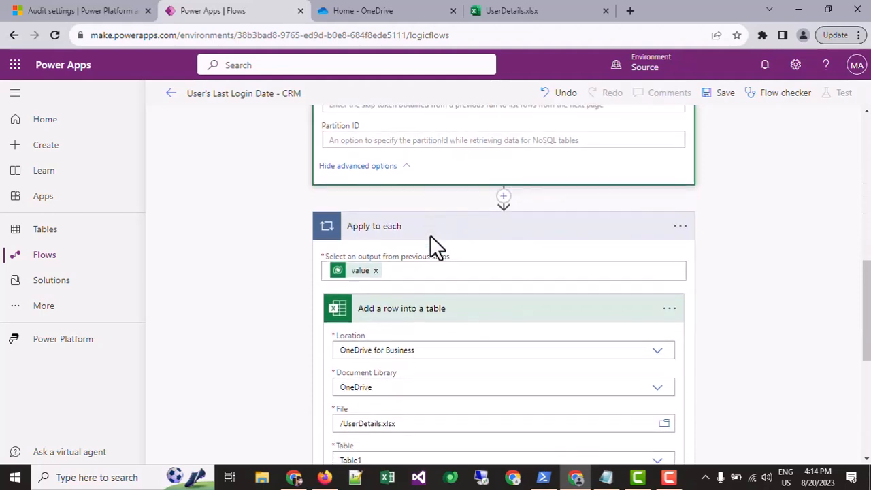
scroll(396, 294, down, 3)
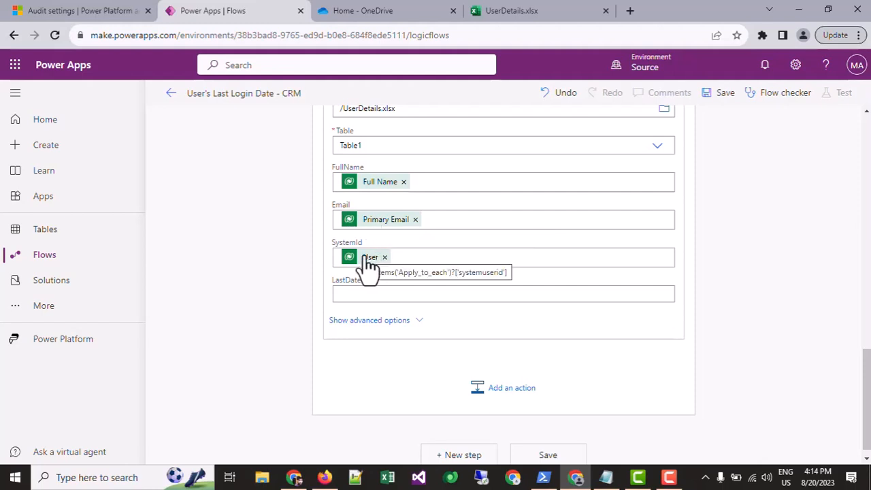
scroll(381, 286, up, 10)
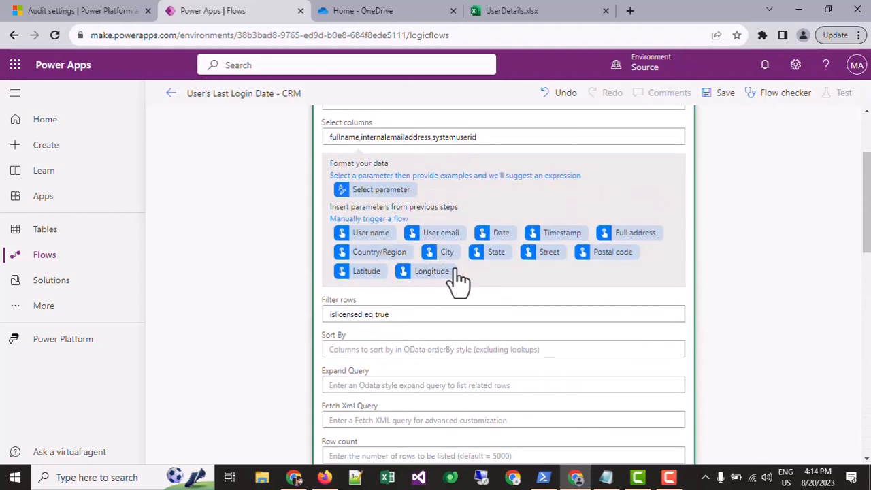
drag(478, 133, 139, 130)
click(311, 207)
scroll(457, 270, down, 2)
scroll(404, 302, down, 5)
scroll(399, 273, up, 3)
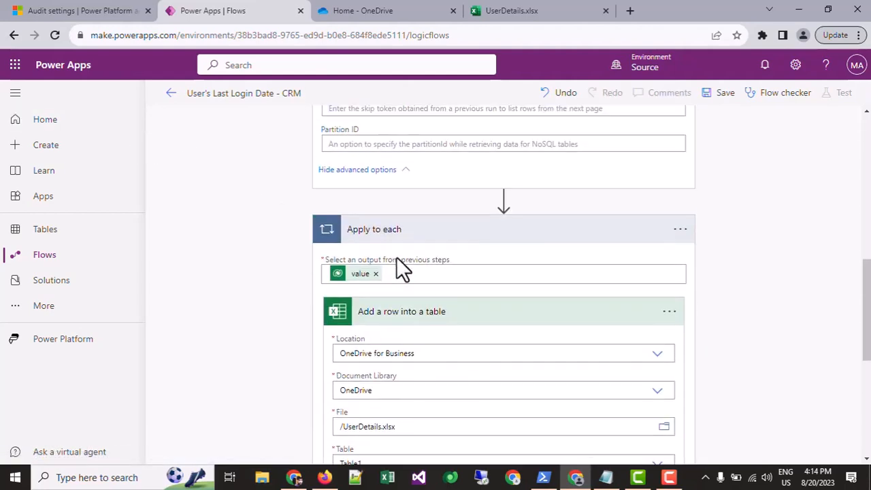
scroll(402, 238, up, 8)
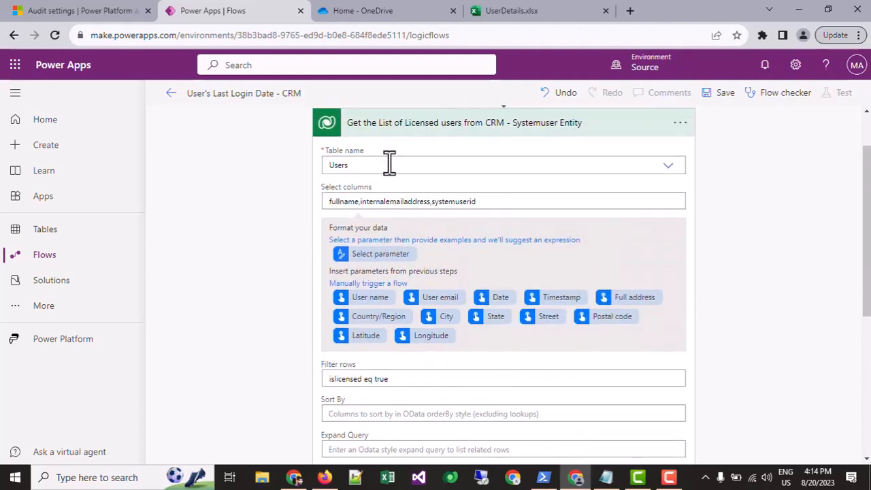
click(378, 192)
Examine the FullName, Email, SystemId and LastDate columns in the UserDetails.xlsx workbook.
click(506, 10)
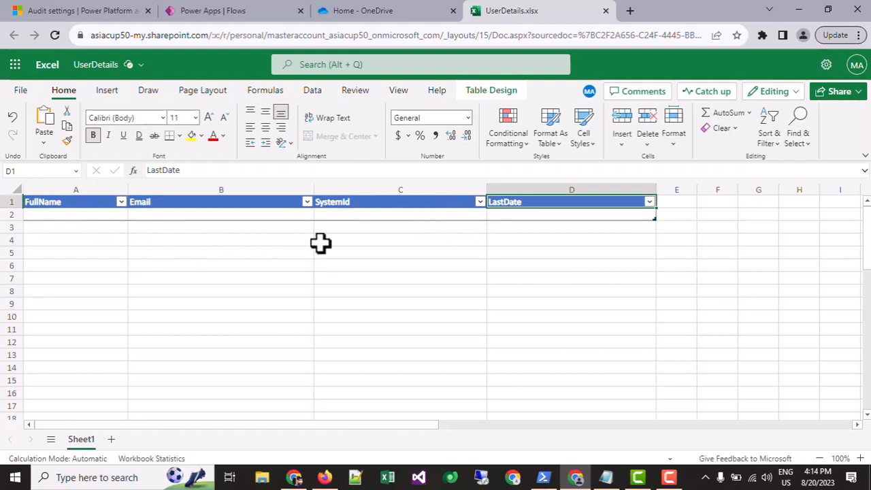
drag(334, 213, 106, 335)
scroll(167, 288, up, 3)
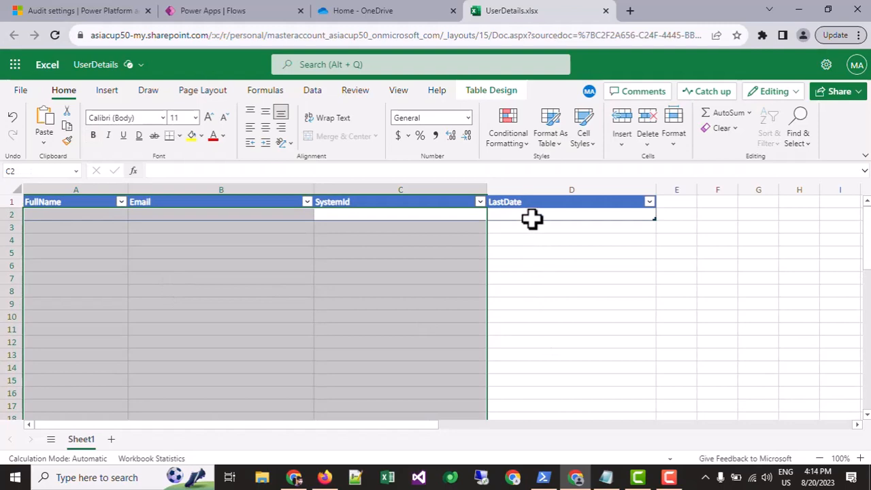
drag(532, 216, 533, 388)
click(551, 356)
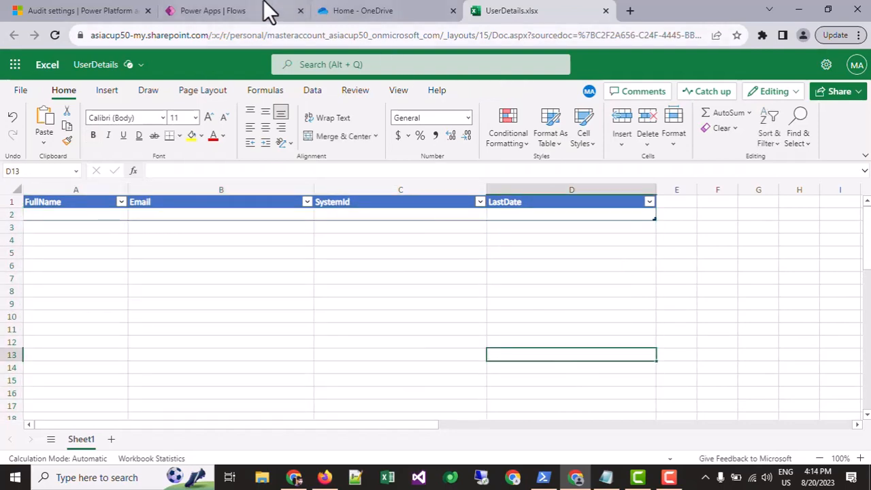
Start a new step below the Apply to each loop in the flow and check the LastDate column in the workbook.
click(266, 10)
click(449, 306)
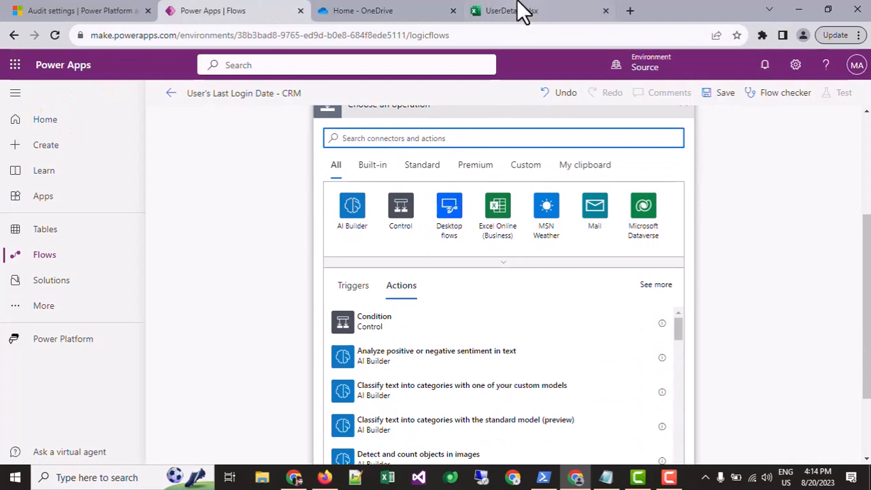
click(522, 12)
click(528, 217)
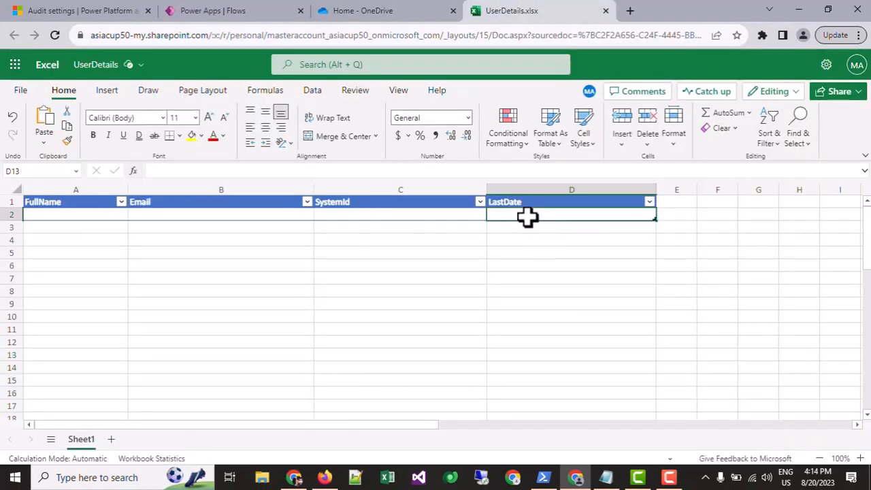
click(548, 238)
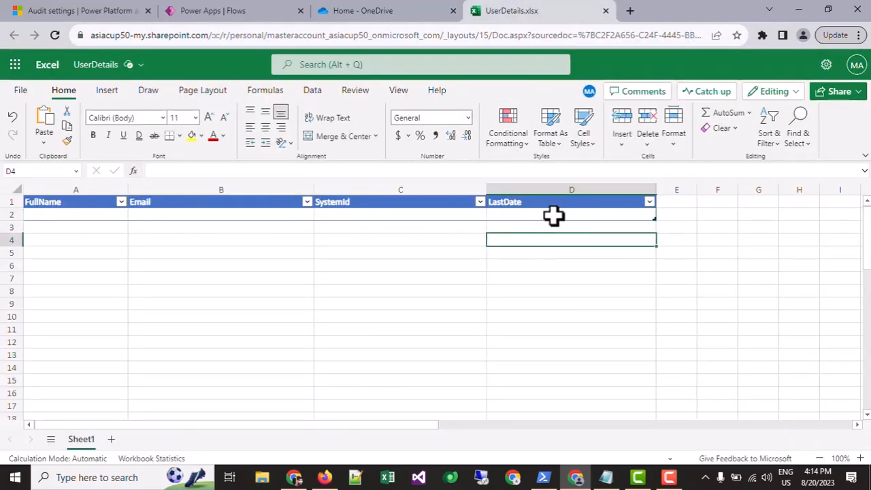
Return to the flow, expand the Apply to each loop and collapse its Add a row into a table action.
click(241, 8)
scroll(439, 247, up, 2)
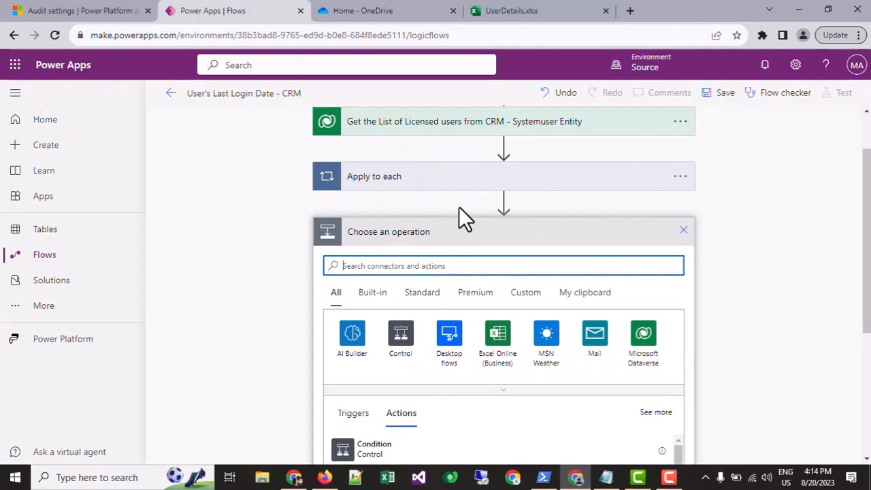
click(424, 181)
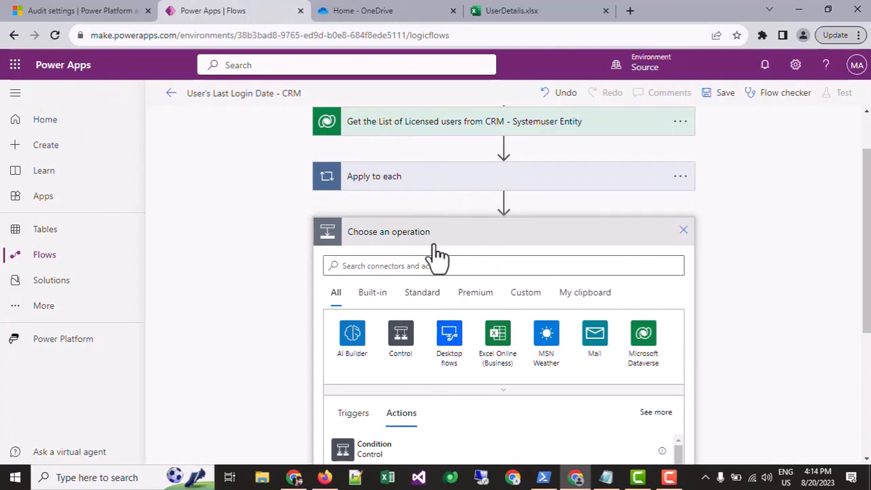
click(432, 267)
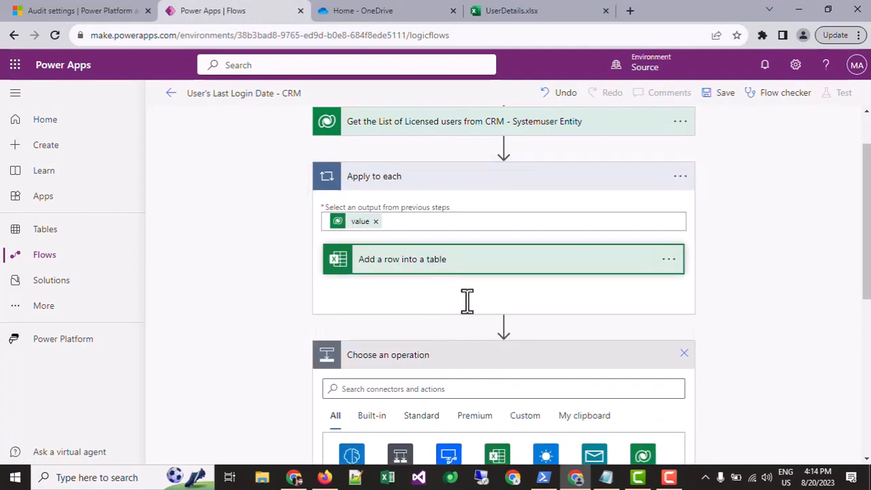
Expand the Add a row into a table action, review its Excel column mappings, and collapse the Apply to each loop.
scroll(450, 272, down, 3)
click(455, 294)
scroll(459, 295, down, 3)
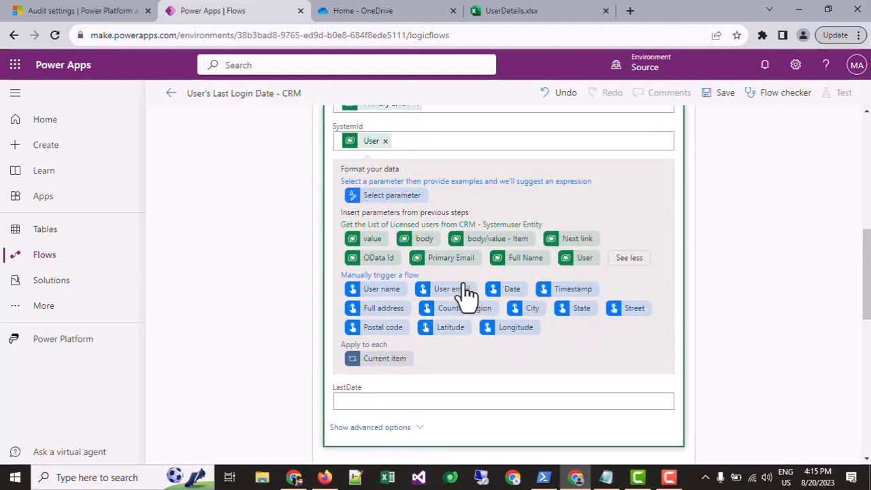
scroll(443, 307, up, 4)
scroll(409, 173, up, 3)
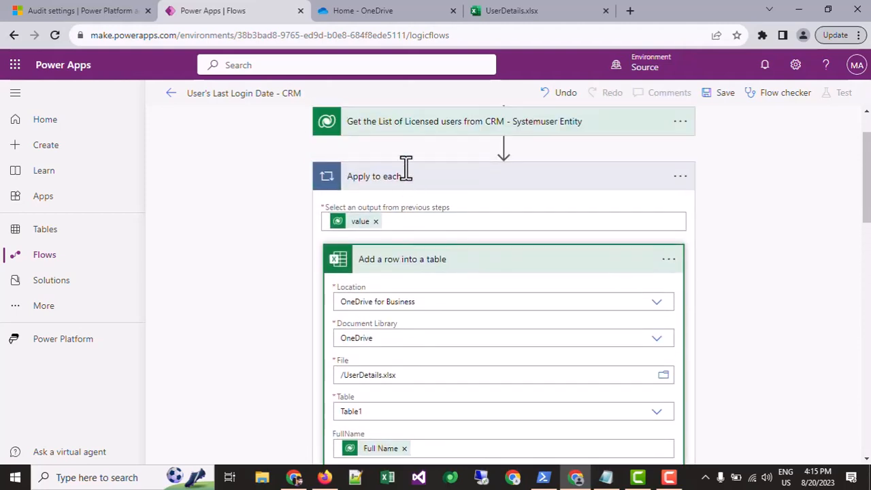
scroll(431, 274, down, 4)
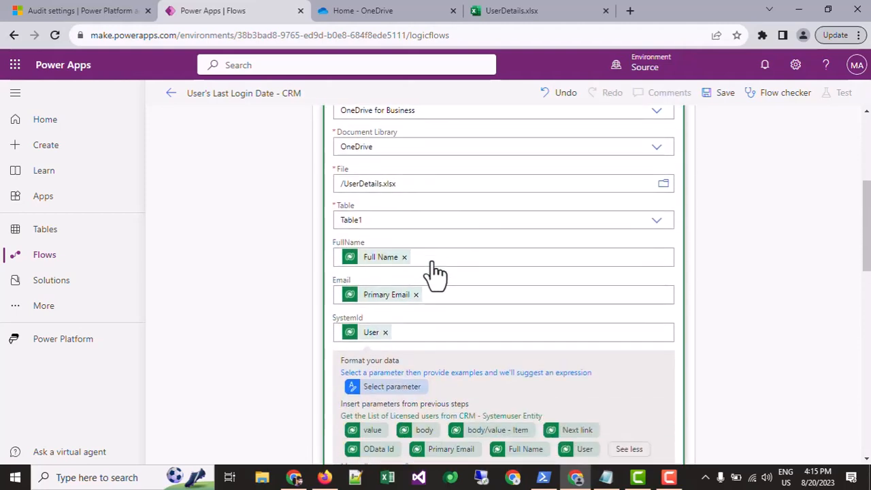
scroll(436, 273, up, 3)
click(411, 189)
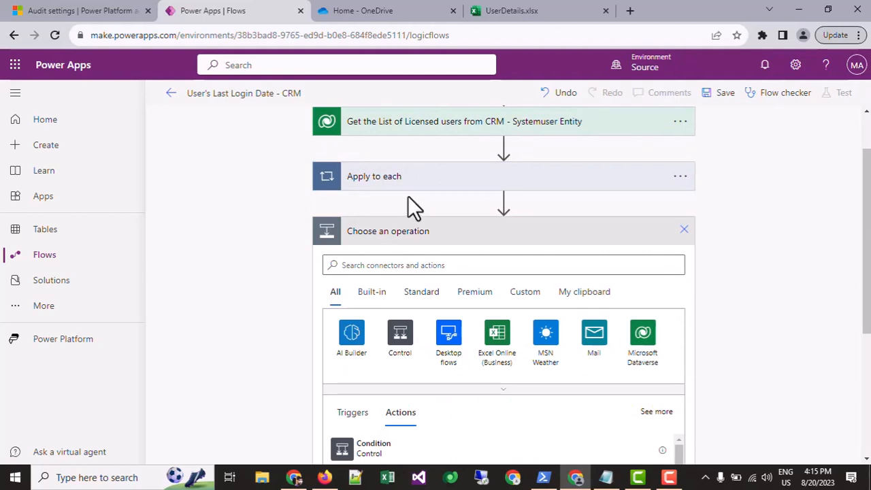
Search the operations for "get a row from excel" and add the Excel Online (Business) action List rows present in a table.
scroll(383, 225, down, 1)
click(392, 201)
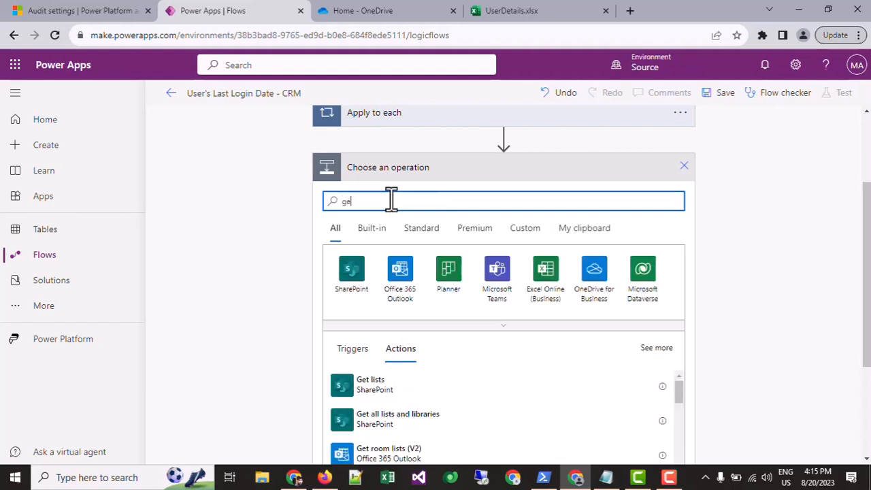
text(get a row from excel)
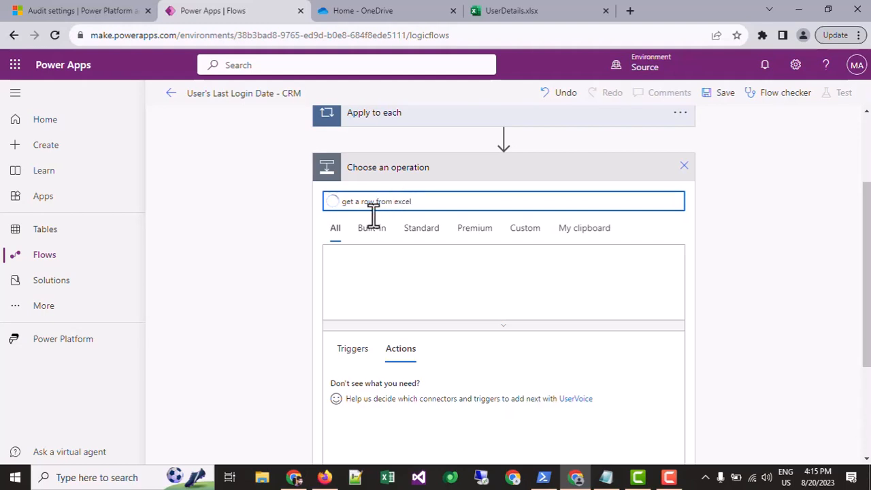
drag(415, 202, 339, 202)
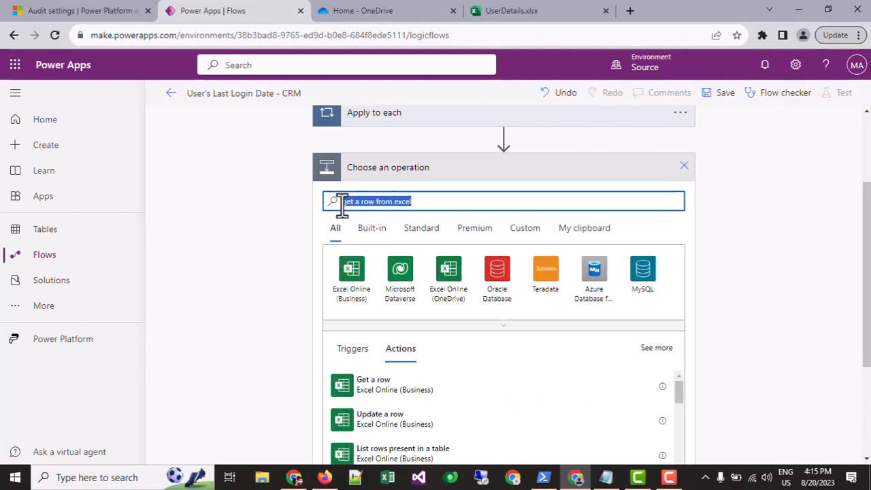
scroll(371, 235, down, 3)
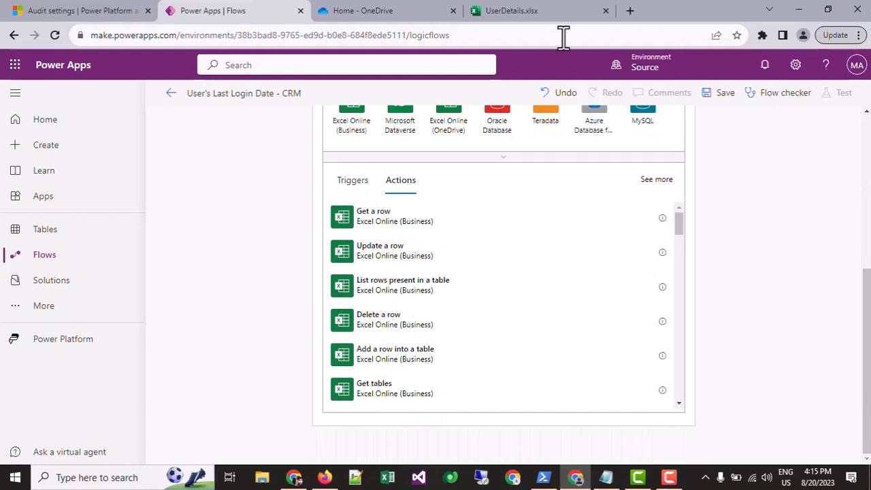
click(395, 286)
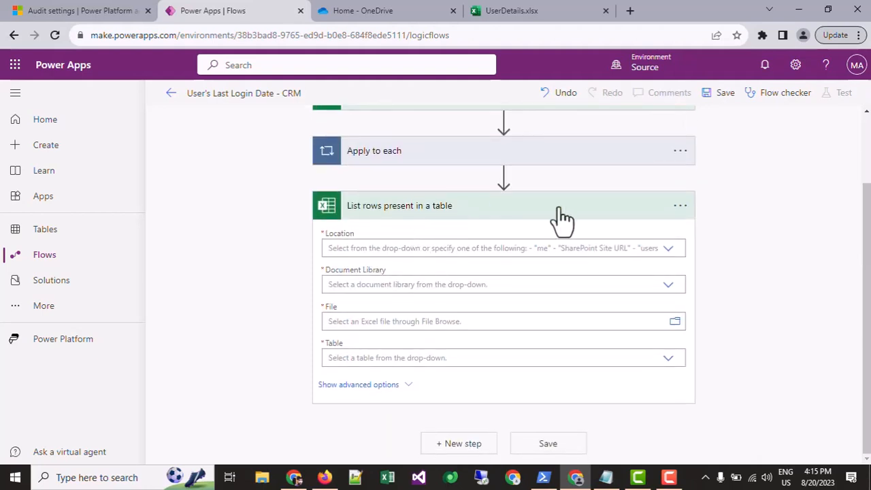
Point the List rows present in a table action to Table1 in /UserDetails.xlsx, OneDrive library, OneDrive for Business, and collapse the action.
click(668, 248)
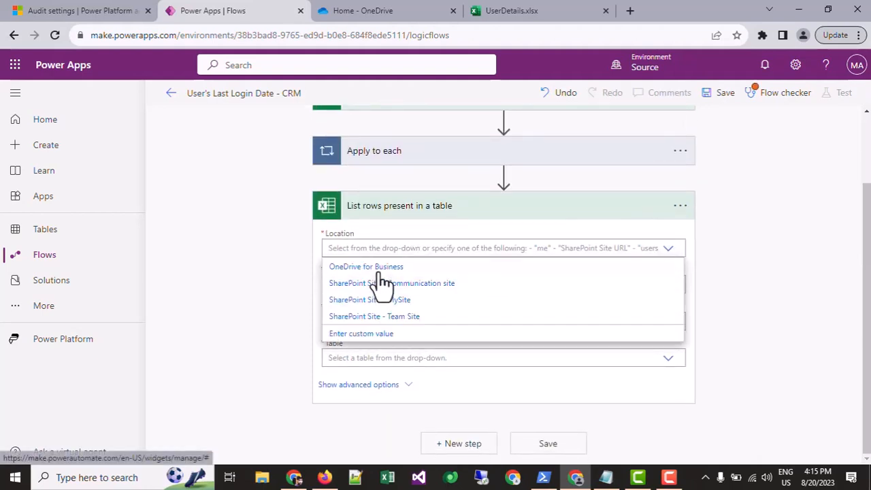
click(606, 267)
click(669, 286)
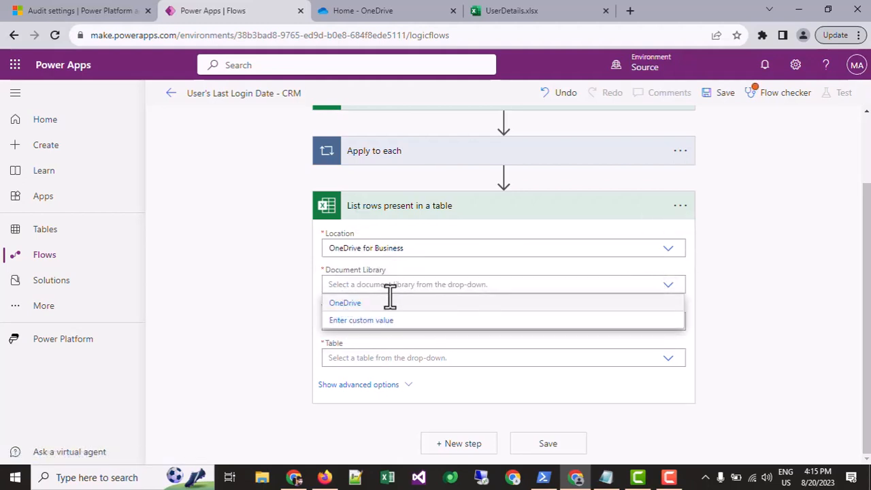
click(381, 304)
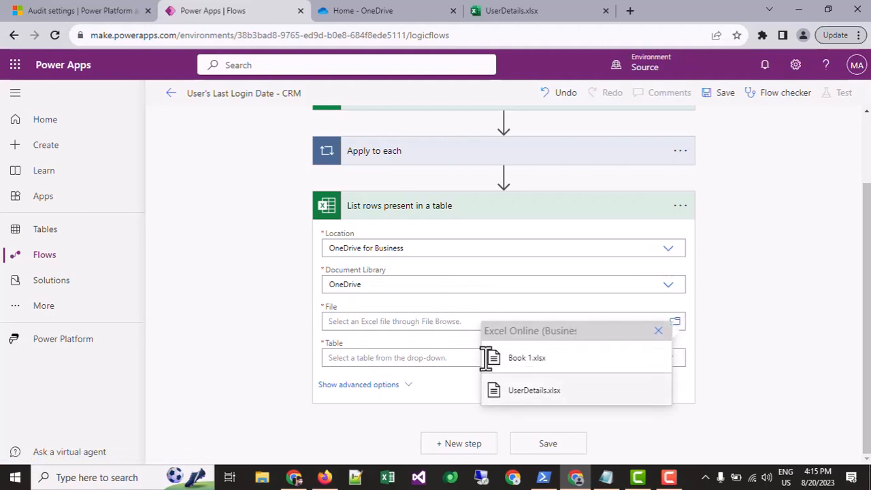
click(527, 392)
scroll(441, 304, down, 3)
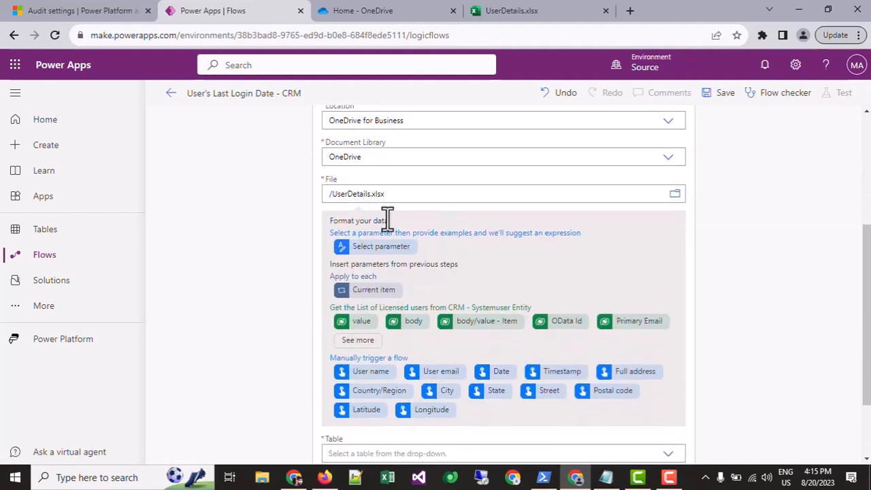
click(676, 359)
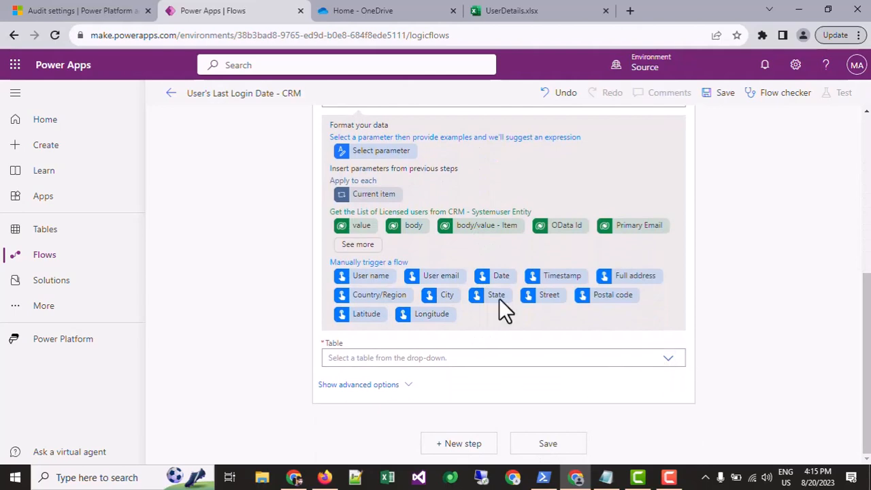
click(340, 376)
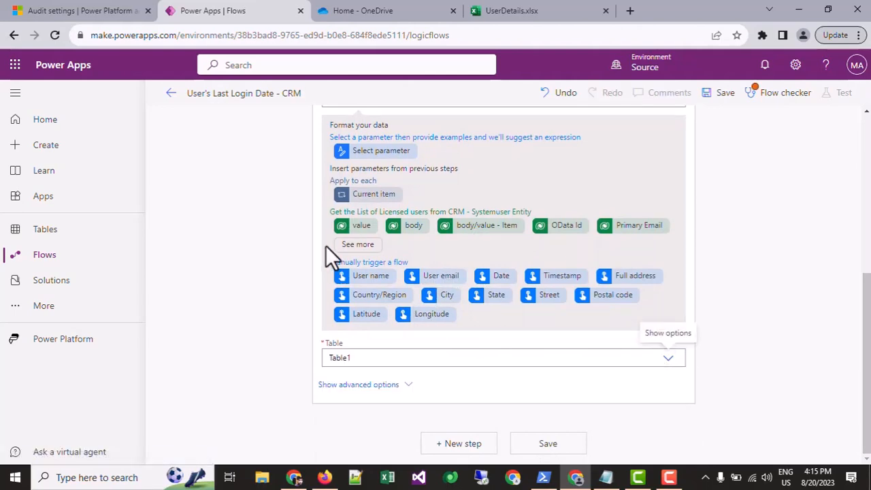
scroll(331, 249, up, 3)
click(349, 237)
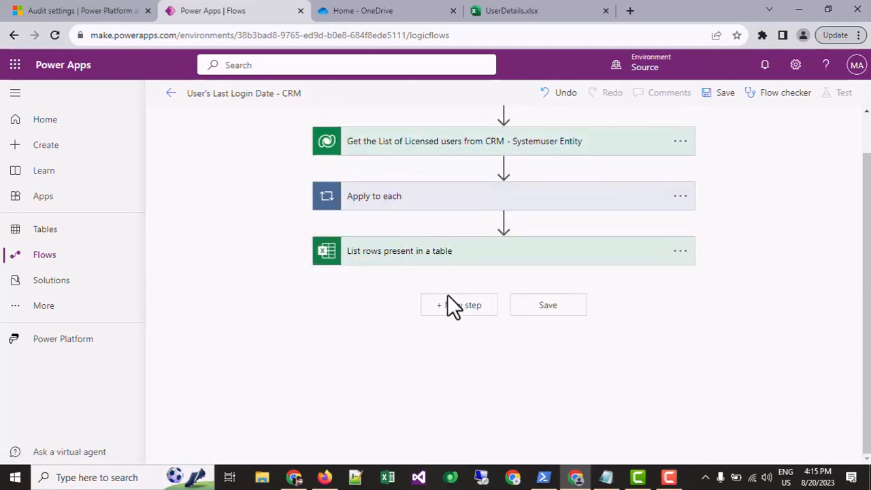
Add a new step below the Excel action using the Microsoft Dataverse List rows action, found by searching for "list rows".
click(460, 306)
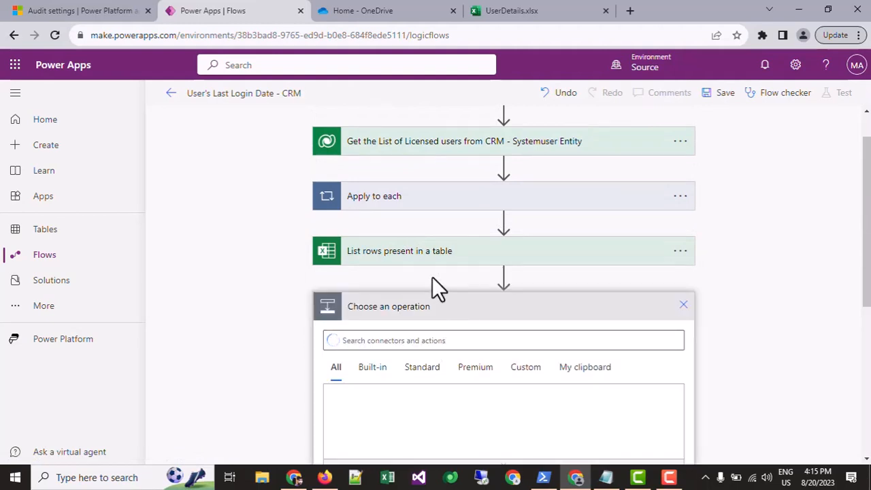
click(102, 10)
click(230, 10)
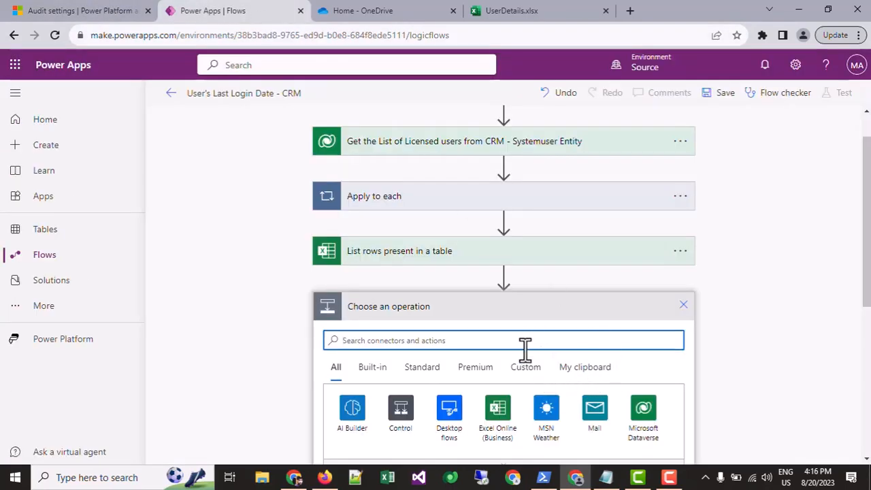
scroll(452, 249, down, 2)
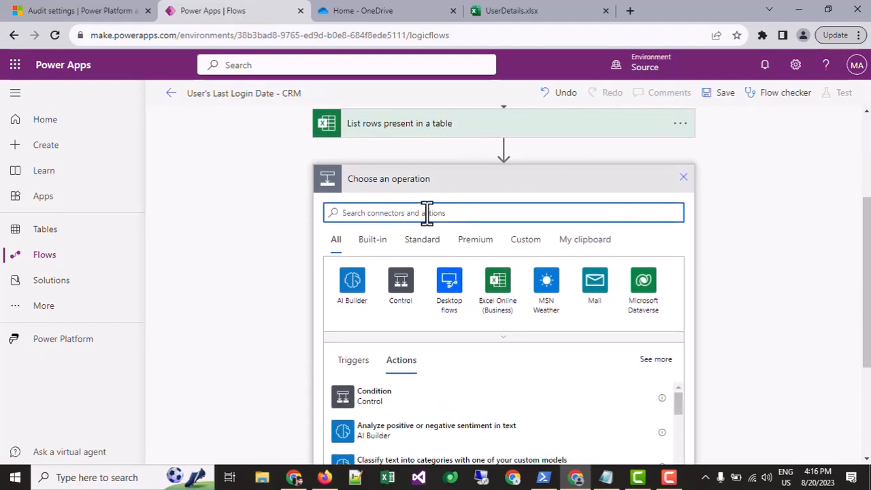
text(list rows)
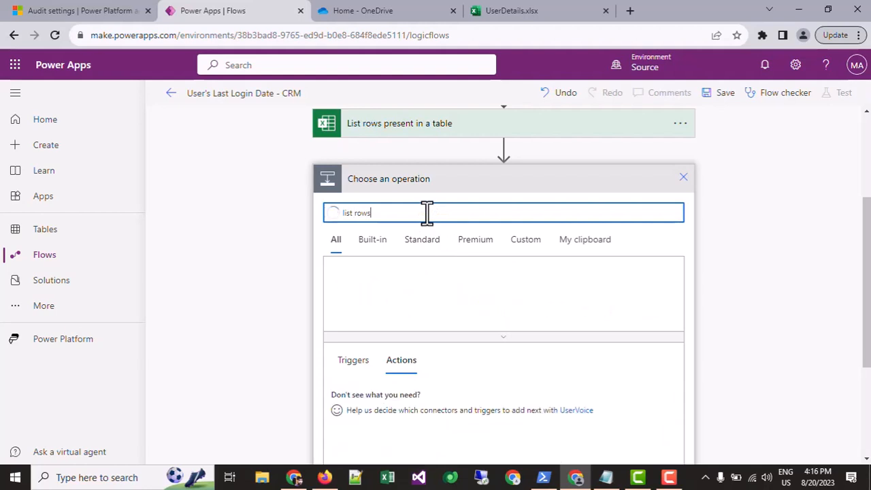
scroll(424, 215, down, 2)
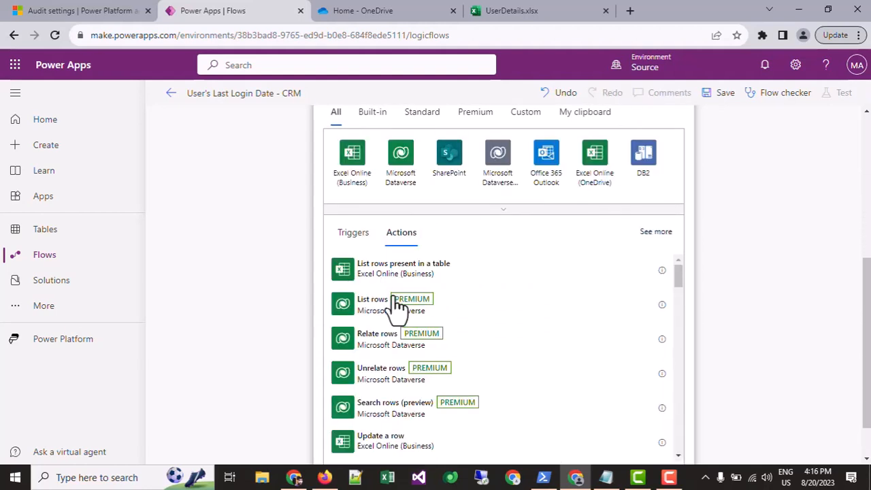
click(385, 305)
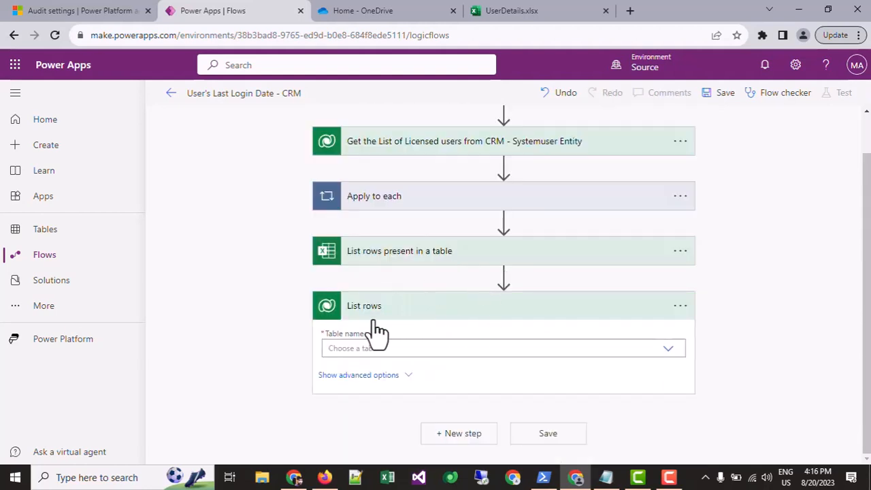
Set the Dataverse List rows action's table to Audits and show its advanced options.
click(435, 348)
text(audit)
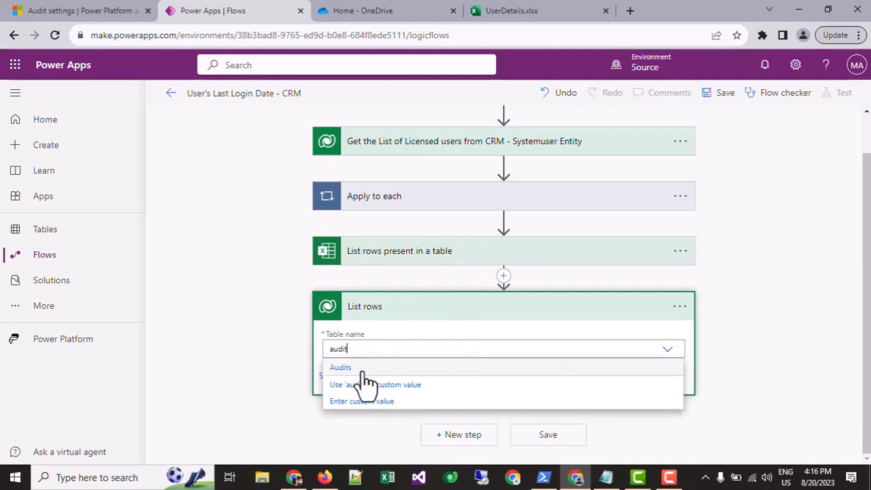
click(358, 369)
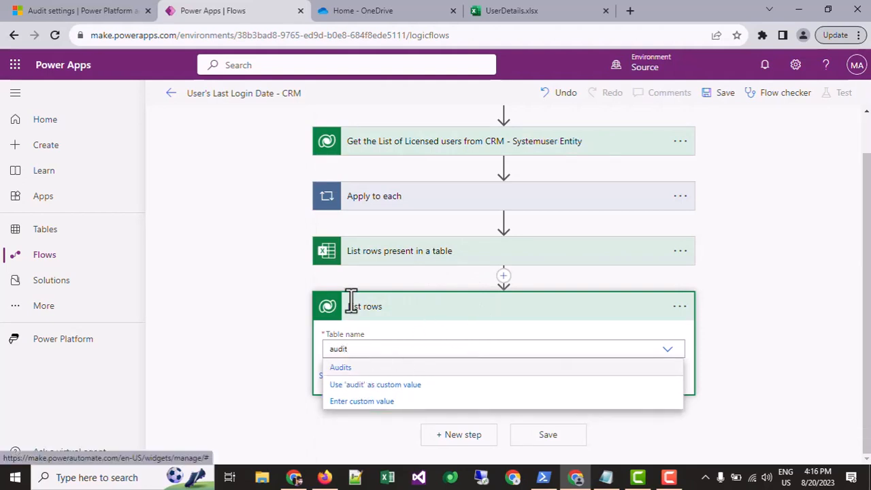
click(397, 378)
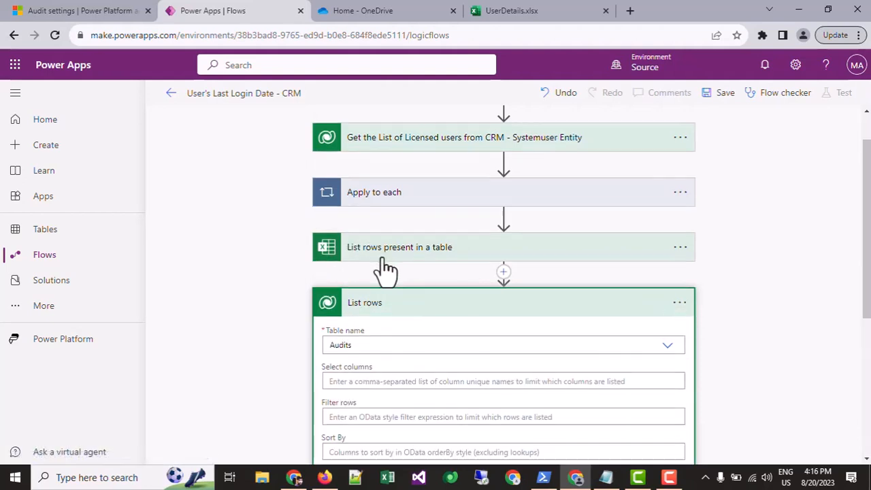
scroll(388, 270, down, 3)
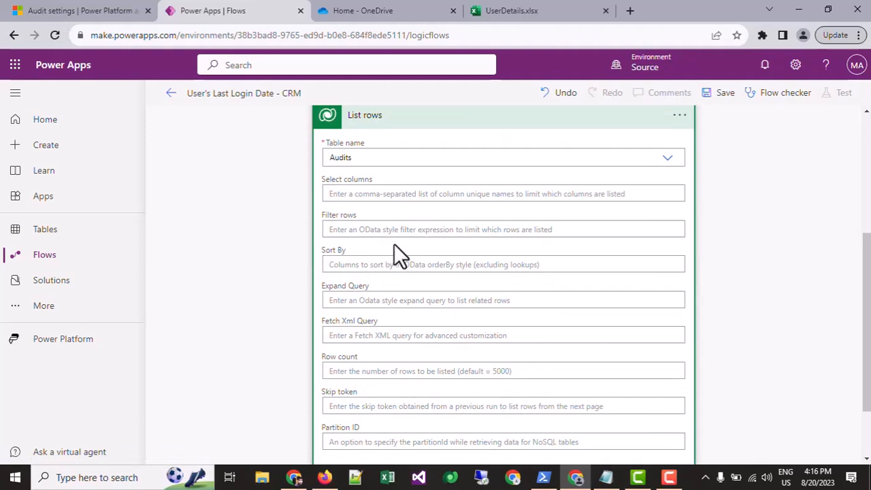
Check the environment's audit settings in the Power Platform admin center, then return to the flow and review the List rows table selection.
click(521, 8)
click(252, 10)
click(88, 9)
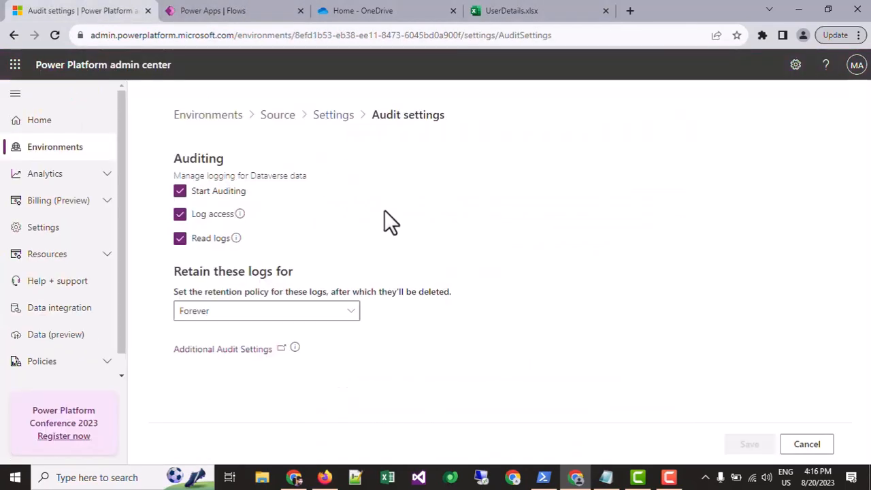
click(212, 9)
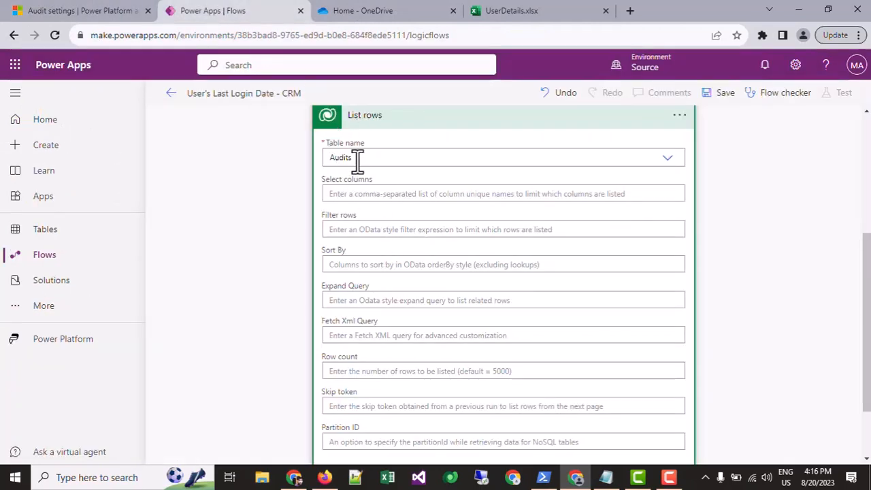
click(409, 160)
click(303, 160)
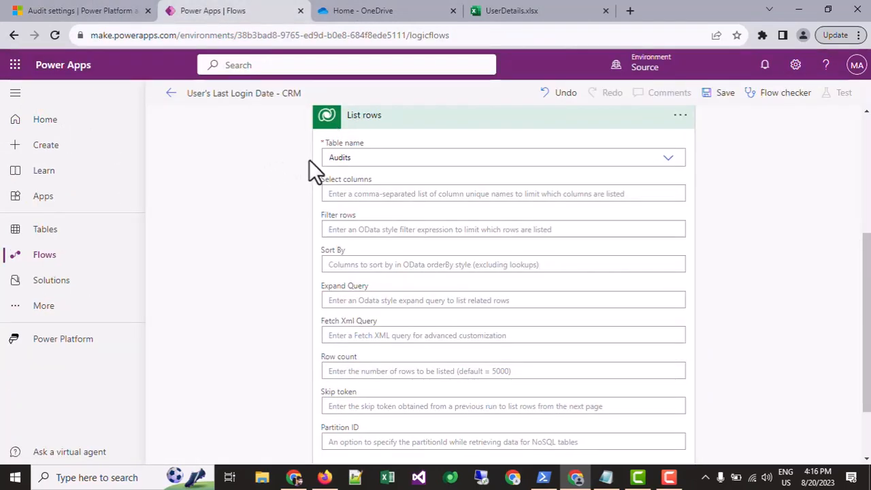
click(369, 160)
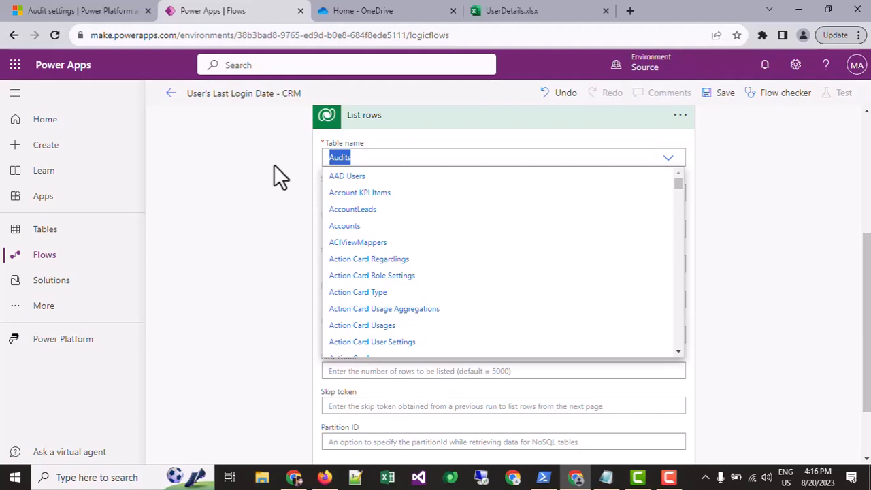
click(364, 138)
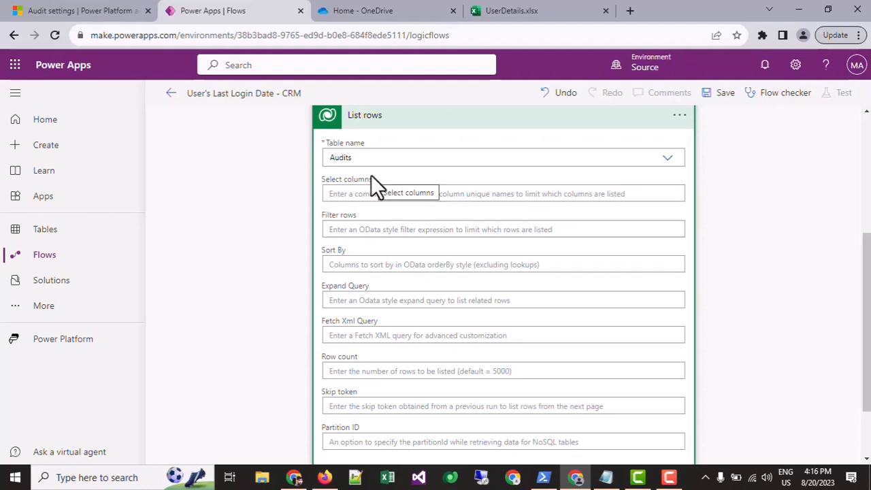
Search the web in a new browser tab for "audit table dynamics 365".
click(629, 11)
text(audidt)
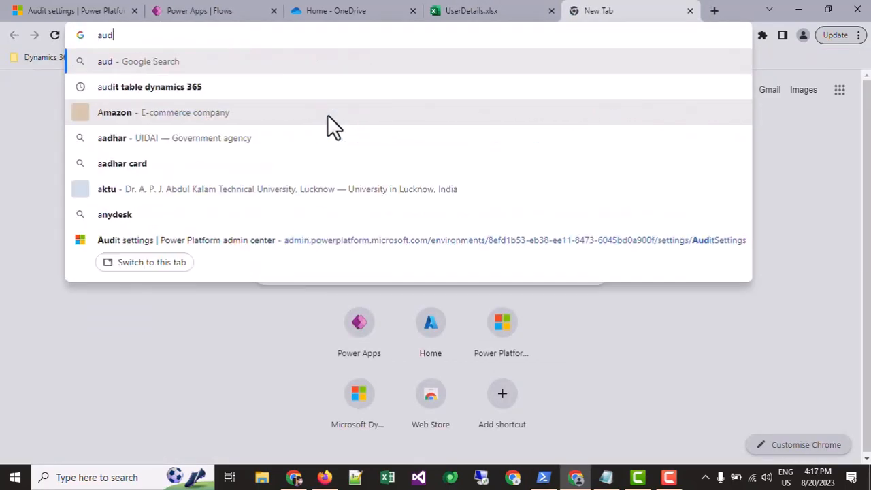
key(BackSpace)
key(BackSpace)
key(BackSpace)
text(ity)
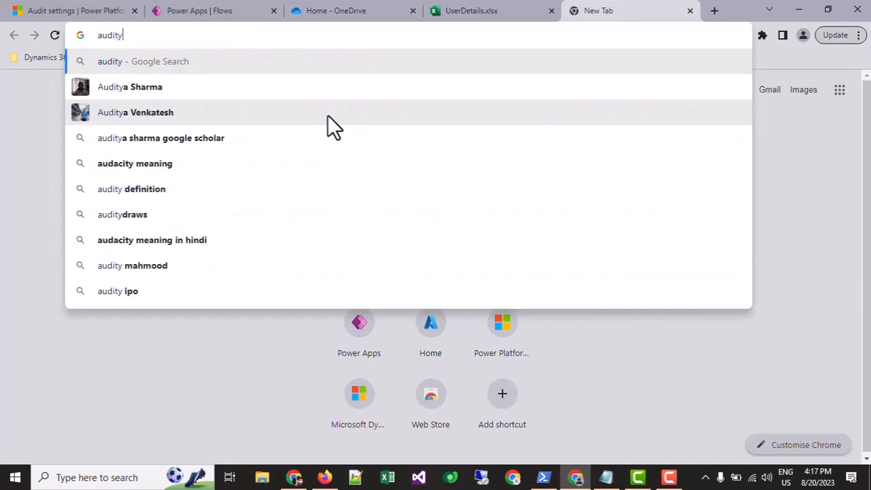
key(BackSpace)
key(BackSpace)
text(t)
key(Down)
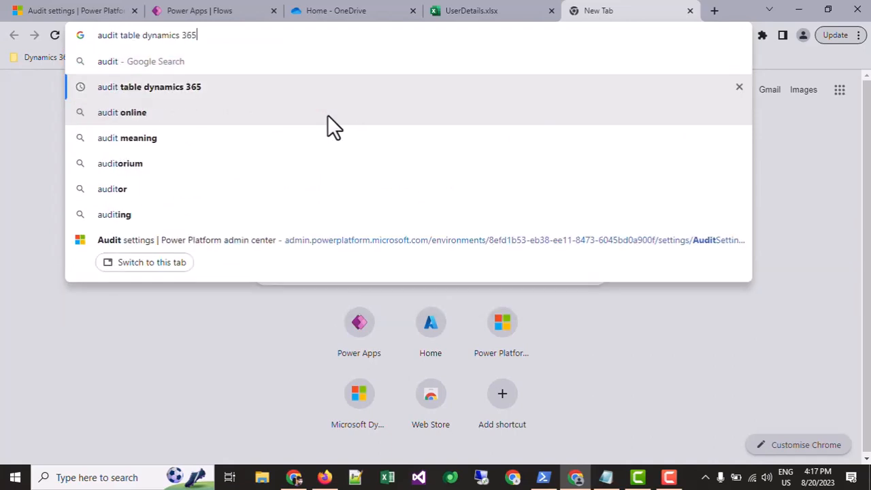
key(Return)
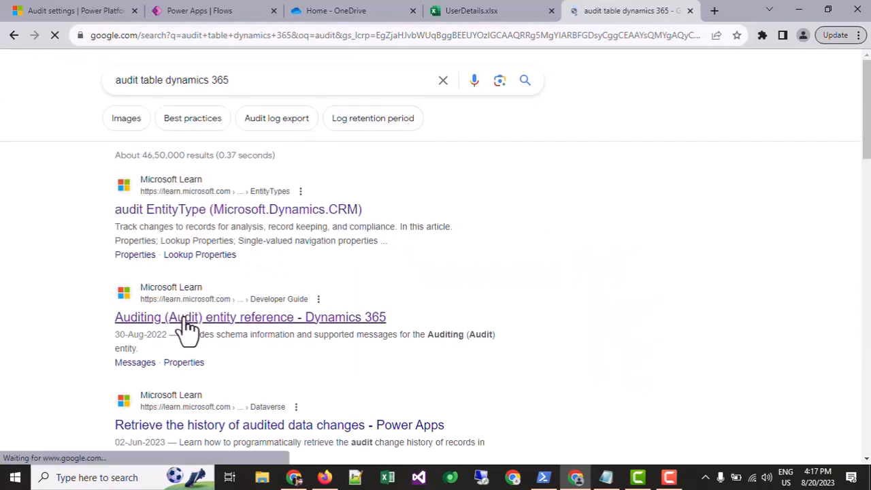
click(187, 319)
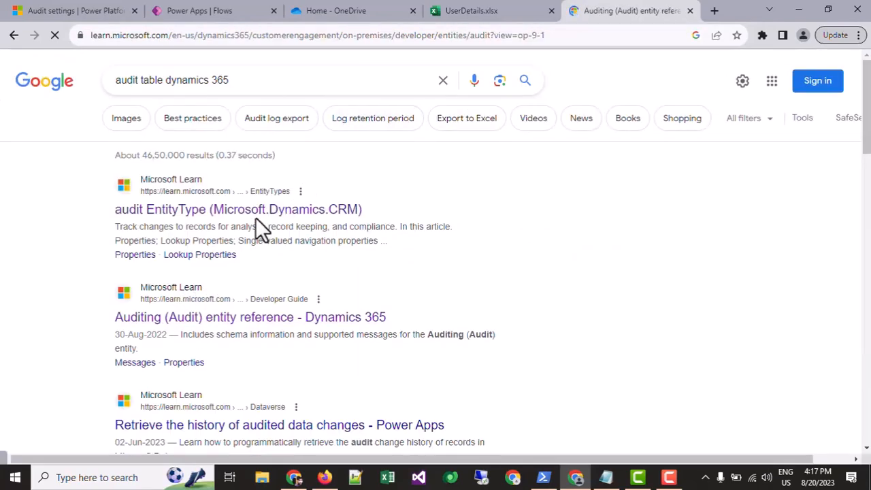
scroll(255, 217, down, 3)
click(12, 33)
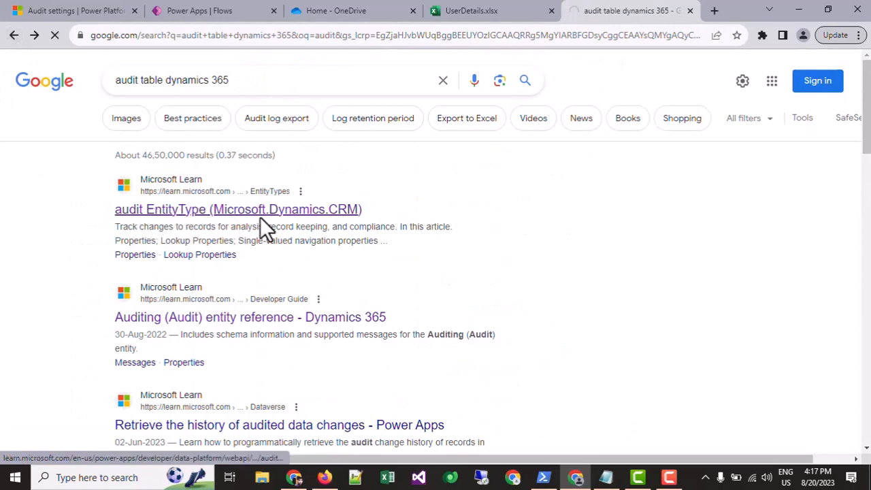
Open the audit EntityType (Microsoft.Dynamics.CRM) reference from the search results and look over its properties, starting with action.
click(260, 214)
scroll(299, 207, down, 3)
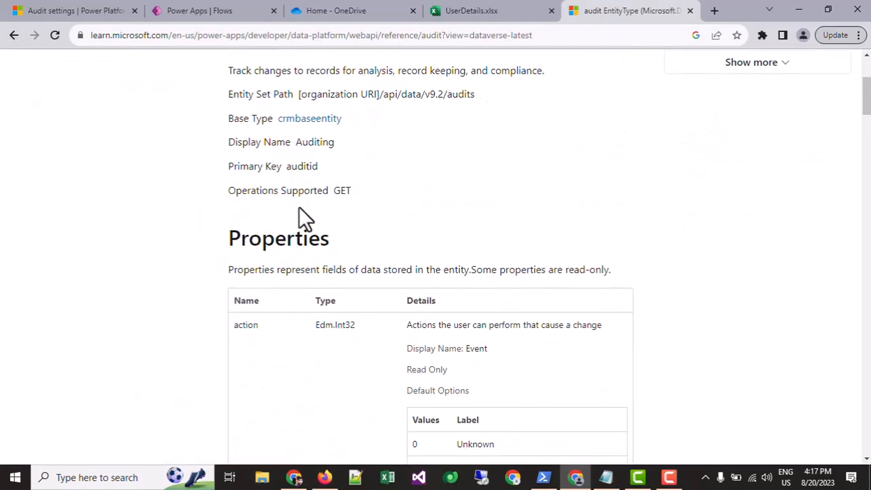
scroll(272, 170, down, 3)
scroll(251, 137, up, 1)
double_click(247, 136)
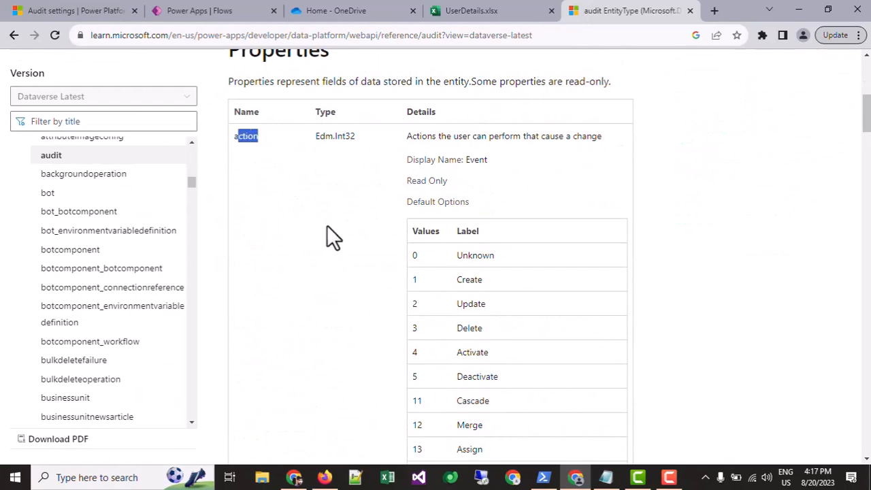
drag(326, 226, 327, 226)
scroll(257, 139, down, 7)
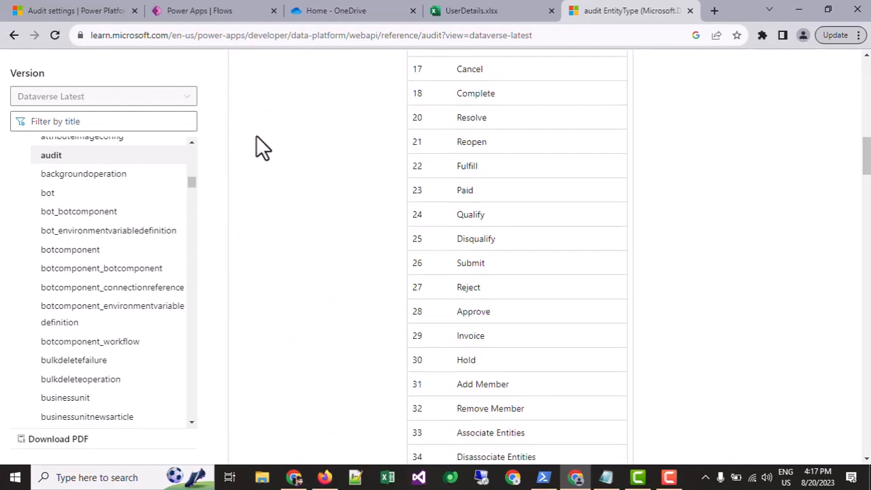
scroll(256, 135, down, 20)
Examine the createdon property of the audit entity, including its type and description.
scroll(272, 218, up, 1)
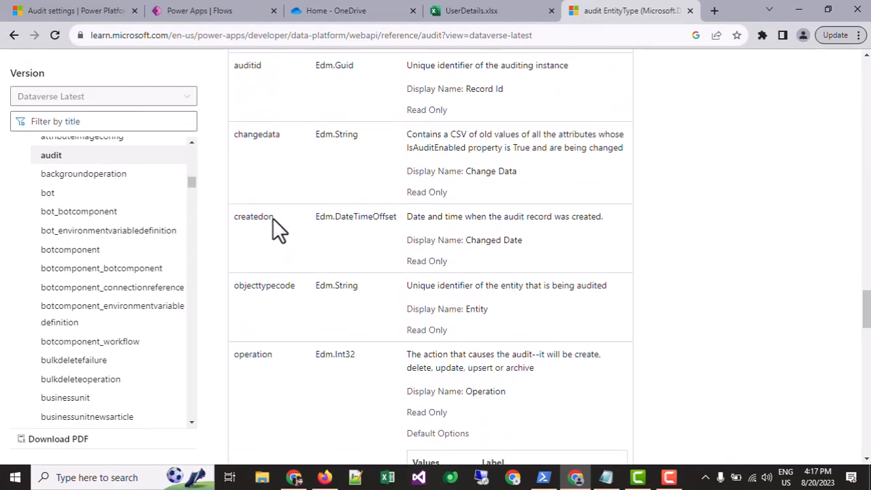
double_click(259, 217)
double_click(265, 136)
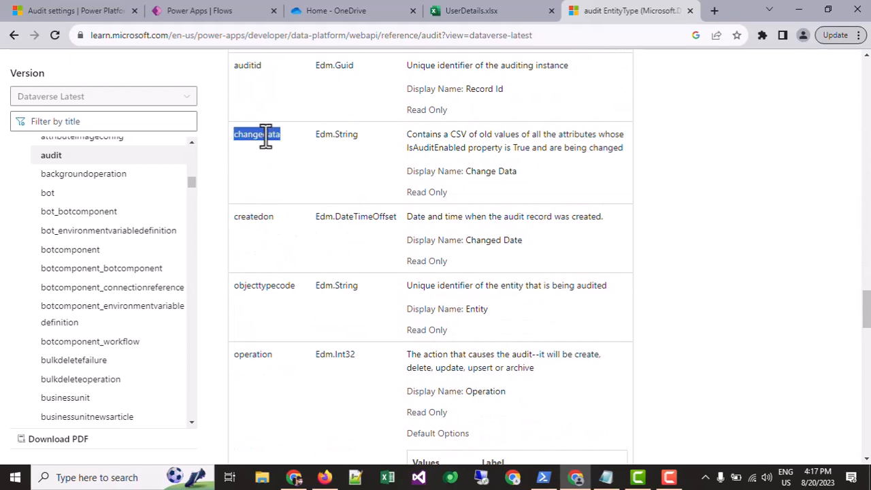
click(247, 71)
double_click(253, 216)
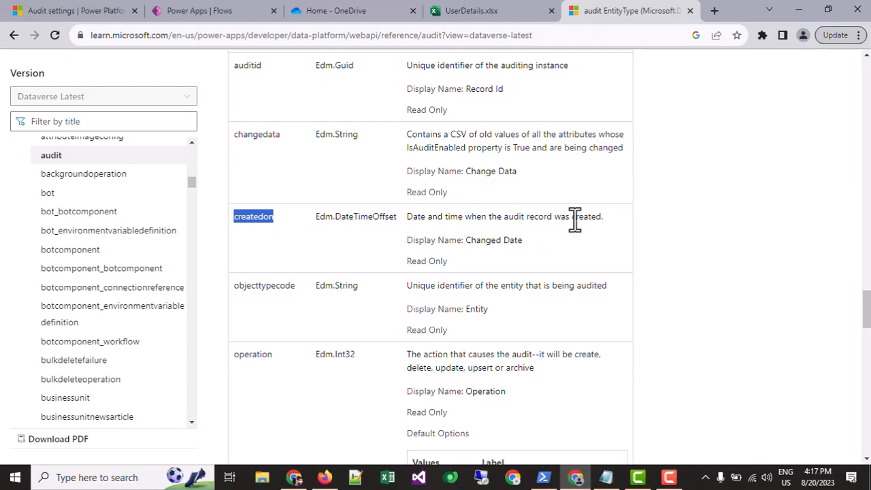
drag(604, 217, 292, 212)
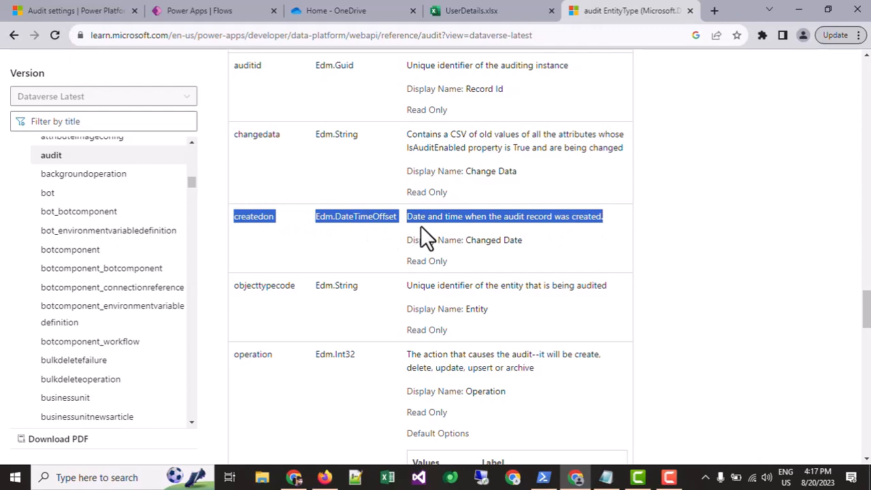
click(404, 231)
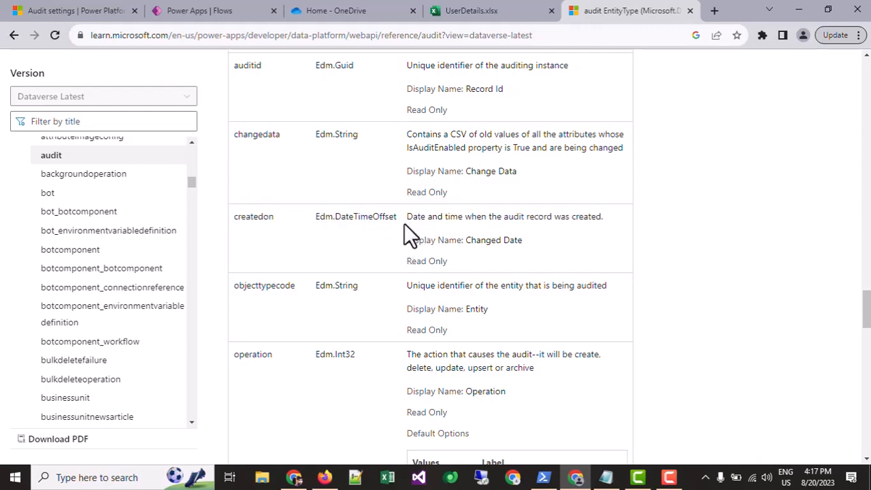
drag(230, 217, 281, 219)
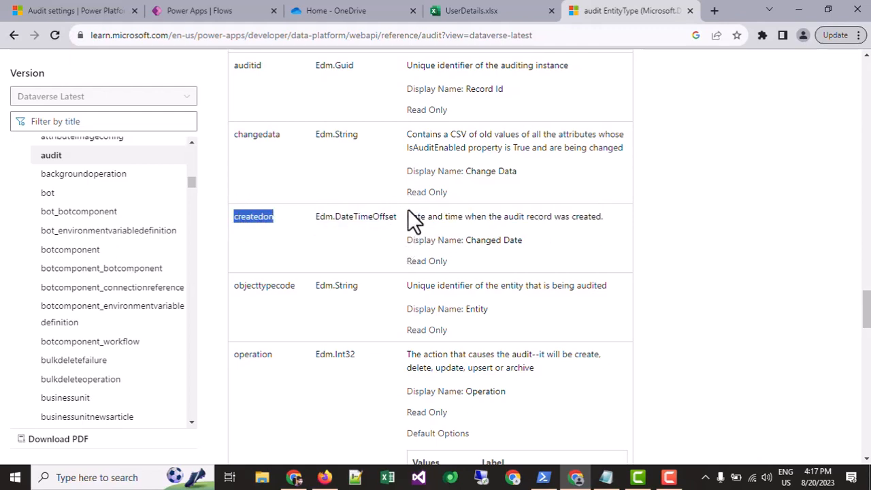
drag(408, 216, 603, 219)
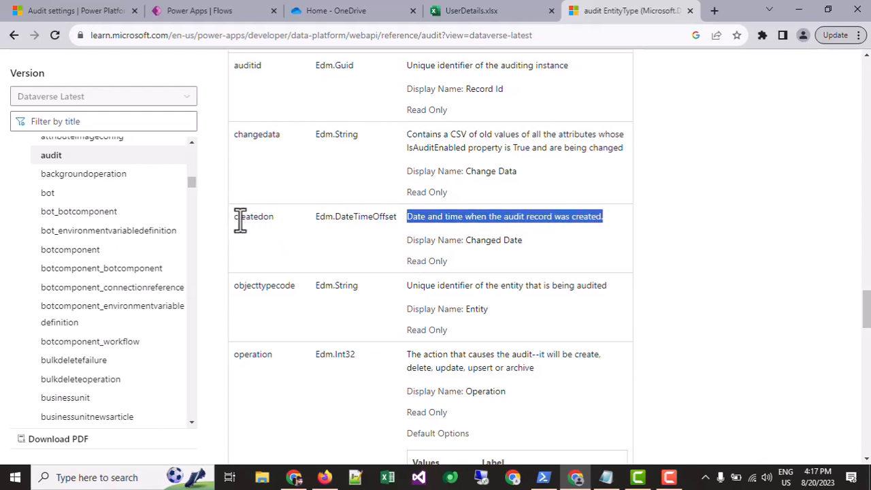
drag(238, 220, 603, 219)
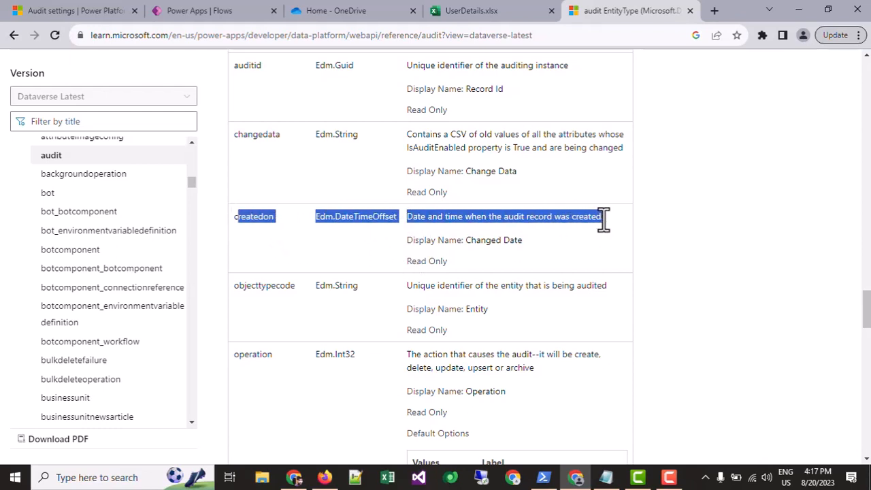
click(604, 220)
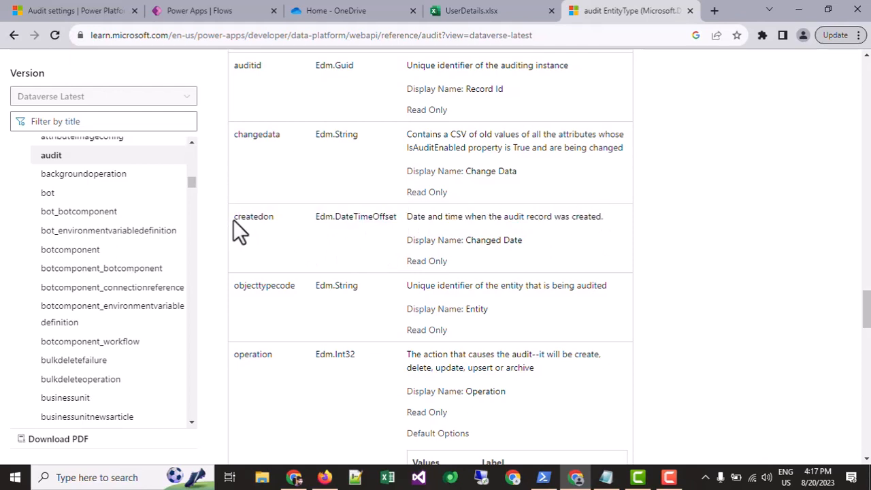
Examine the operation property's description and its table of default option values.
scroll(327, 280, down, 1)
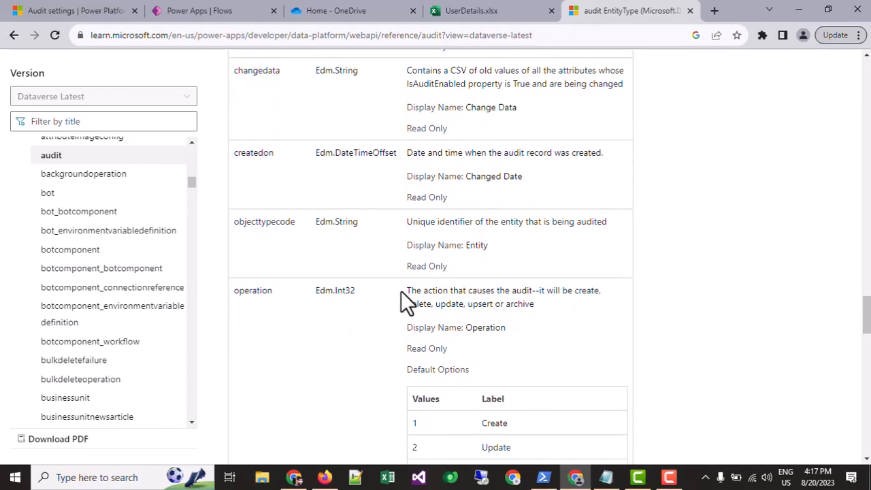
drag(406, 291, 512, 328)
scroll(515, 326, down, 4)
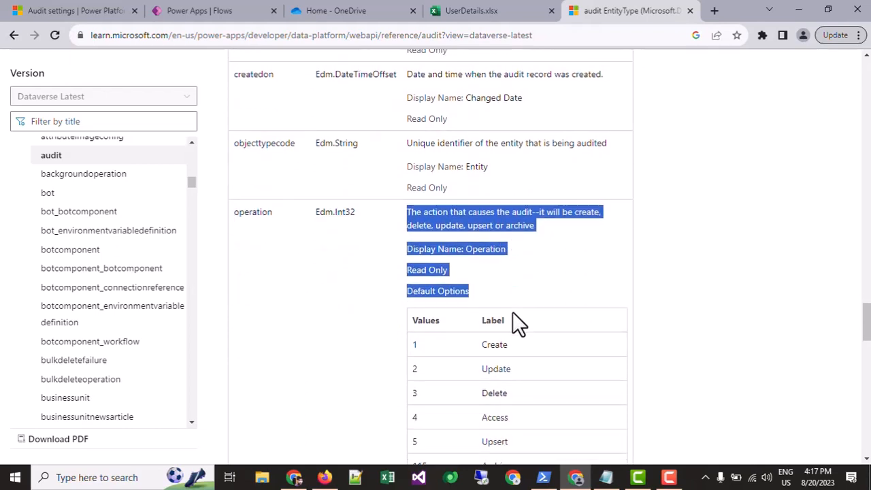
click(490, 169)
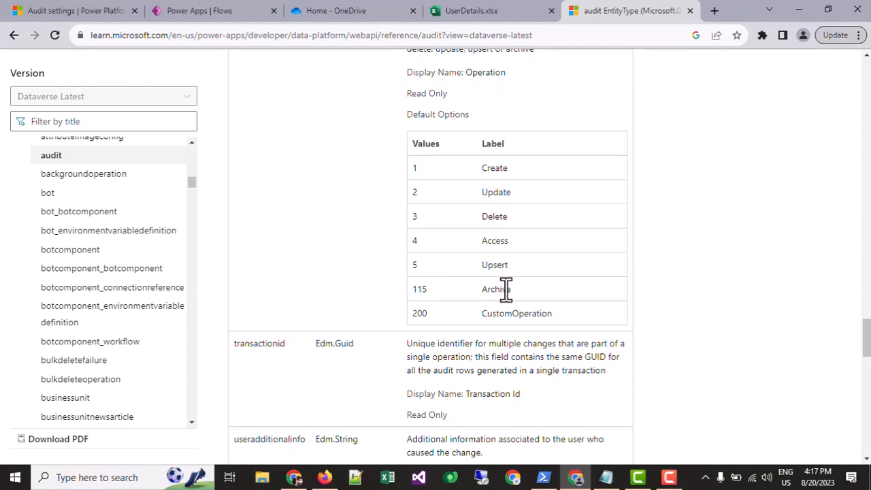
drag(559, 313, 428, 310)
click(411, 167)
click(428, 216)
Review the versionnumber and useradditionalinfo properties, and scan the rest of the audit property list.
scroll(409, 207, down, 3)
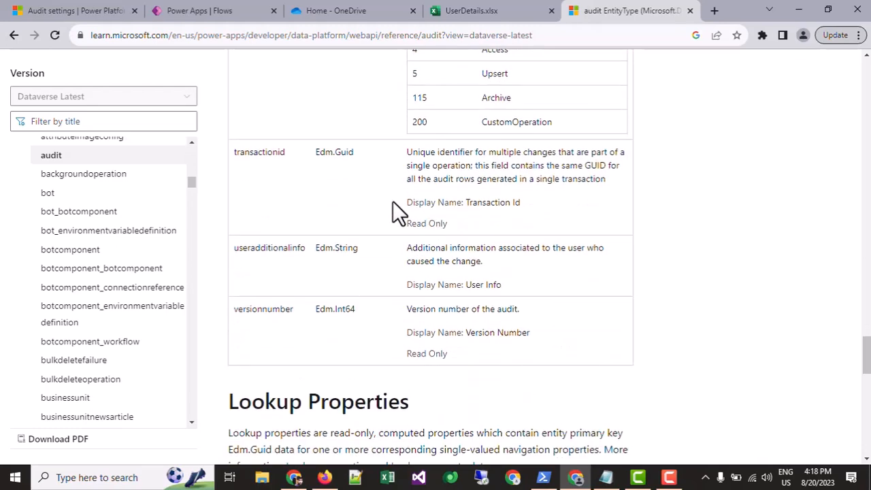
double_click(260, 305)
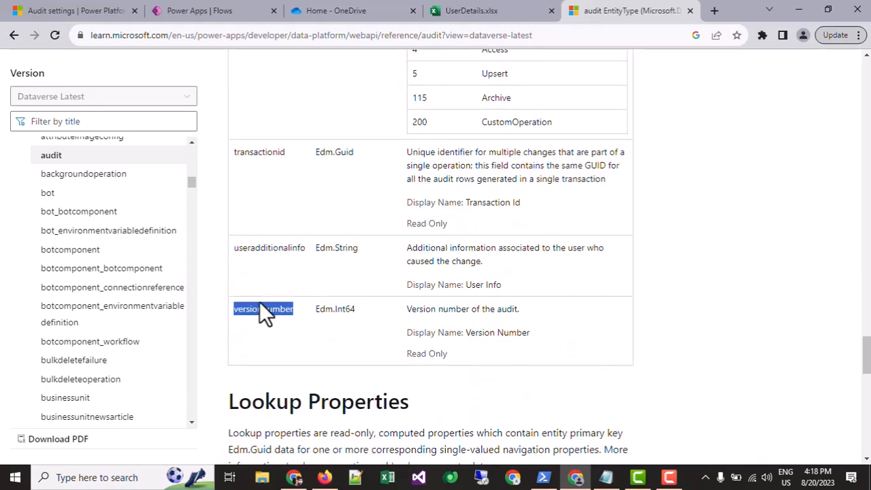
double_click(274, 249)
scroll(375, 252, up, 8)
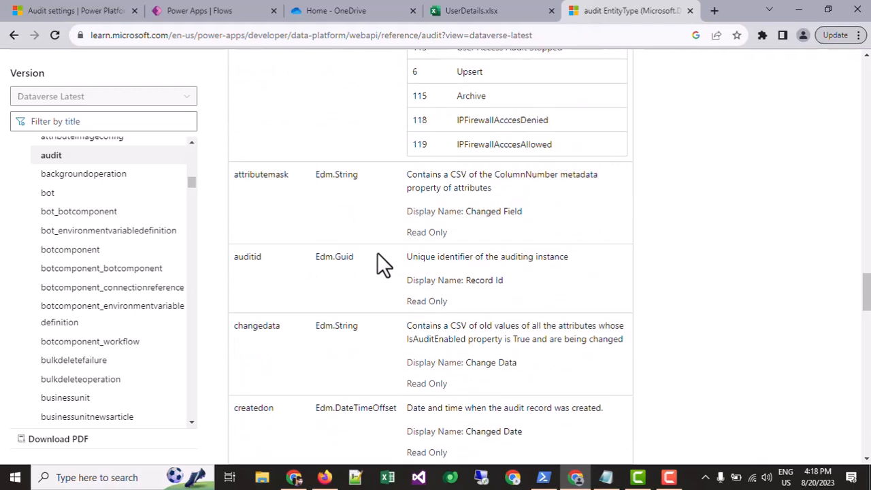
scroll(323, 200, up, 2)
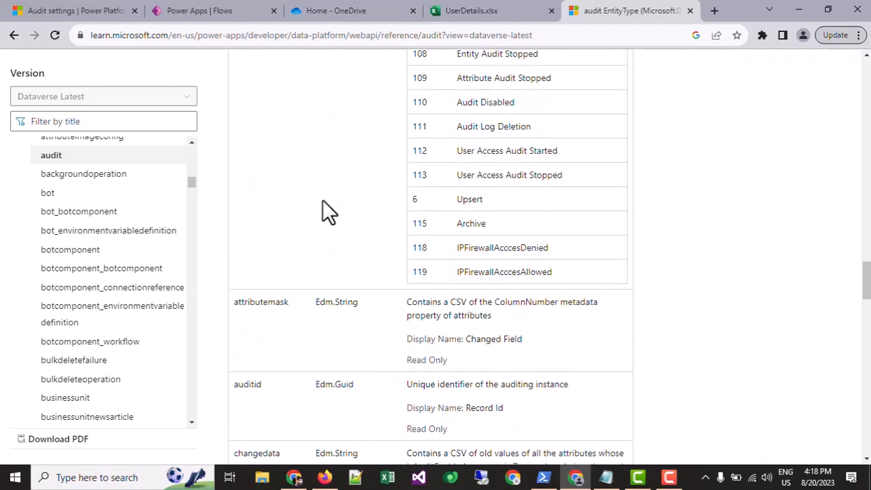
scroll(354, 171, down, 4)
scroll(306, 187, up, 5)
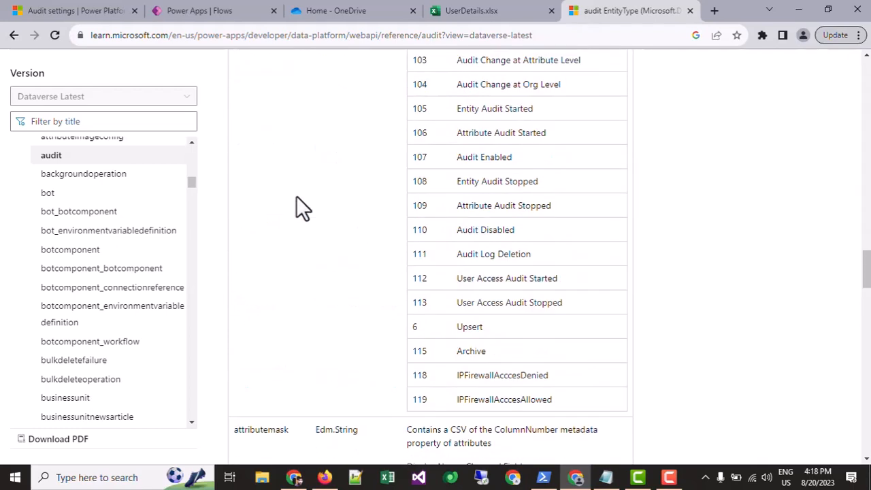
scroll(307, 184, down, 7)
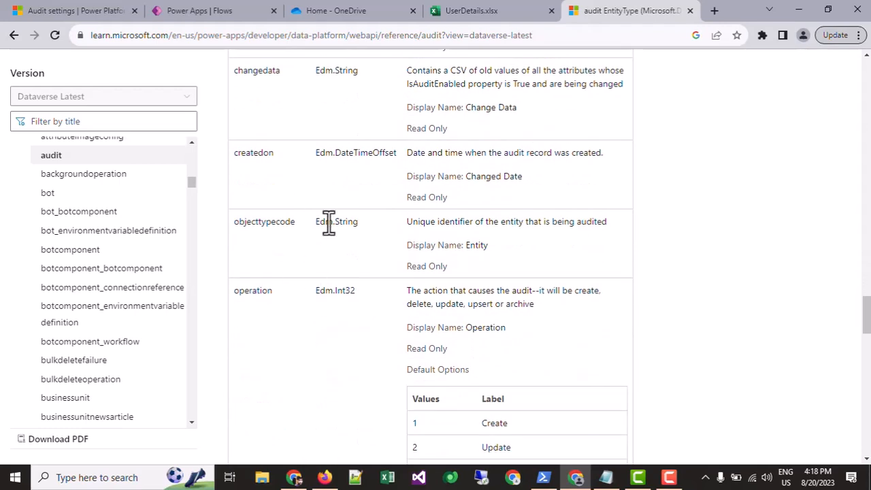
scroll(320, 194, down, 20)
Return to the action property of the audit entity and examine its type, description and display name.
scroll(323, 187, up, 20)
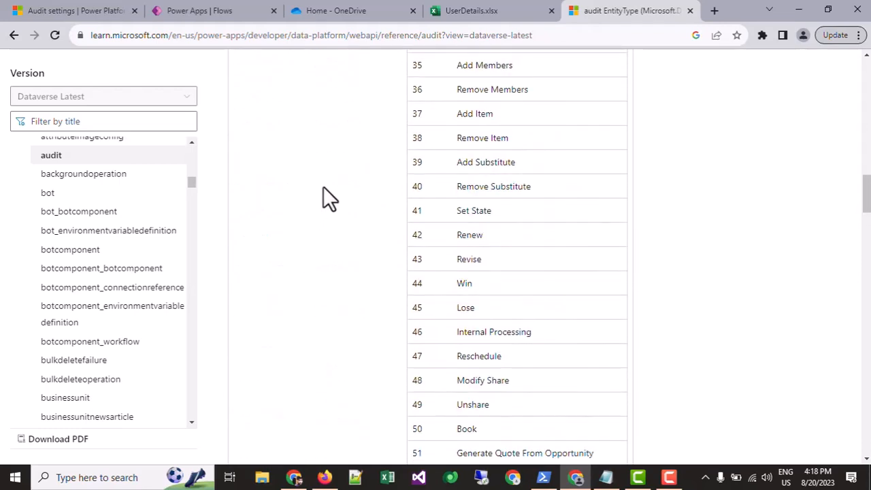
scroll(323, 185, up, 9)
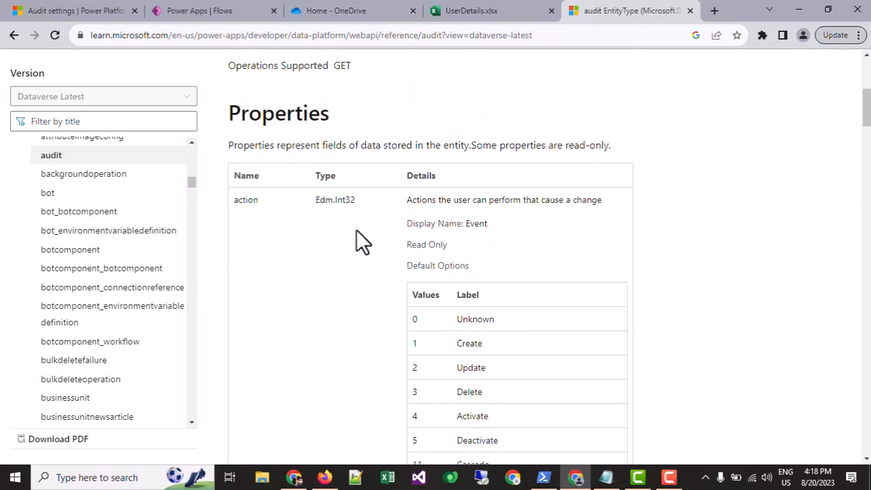
scroll(417, 204, down, 4)
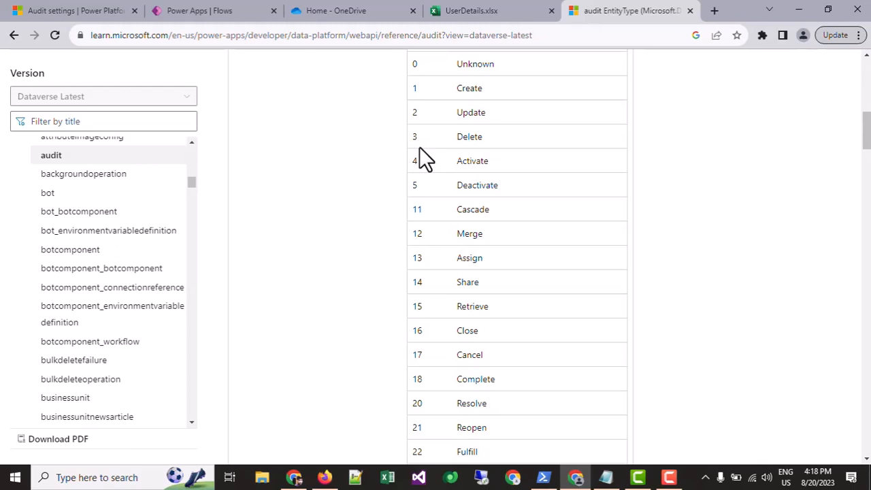
scroll(416, 183, up, 4)
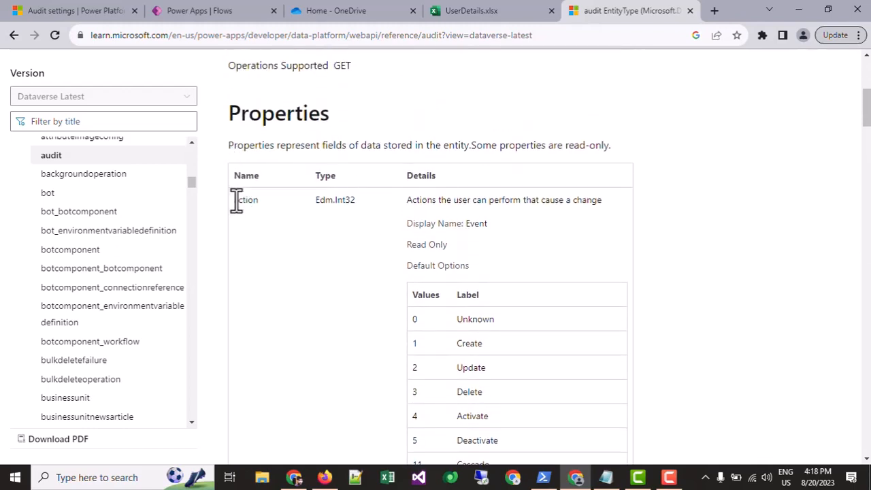
drag(237, 199, 357, 201)
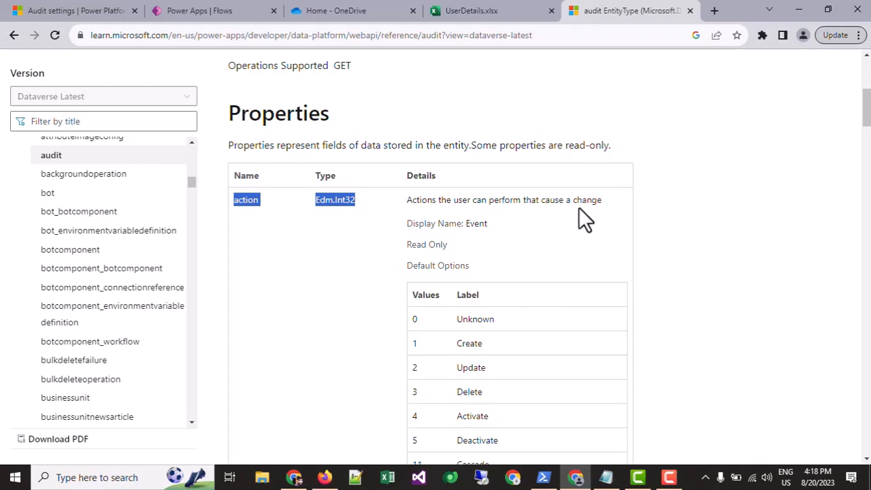
scroll(579, 208, down, 2)
drag(486, 96, 407, 96)
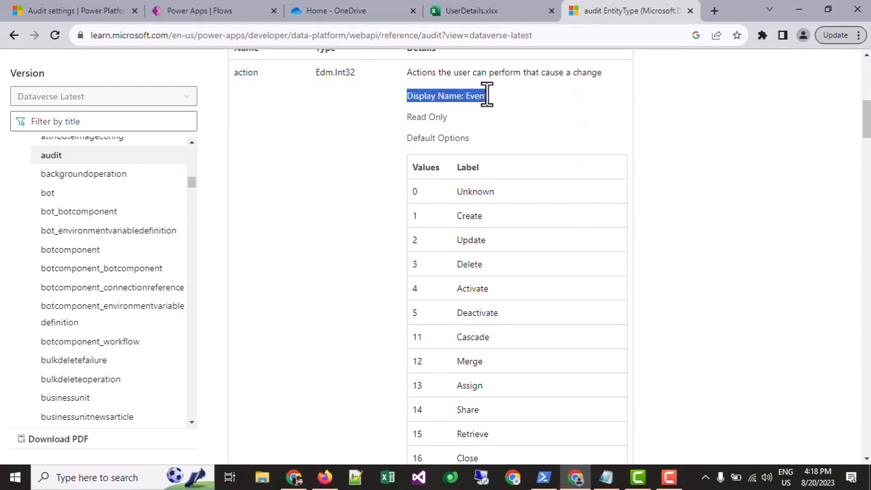
click(512, 116)
Scan the action property's default option values from Create down to User Access via Web.
scroll(439, 167, down, 1)
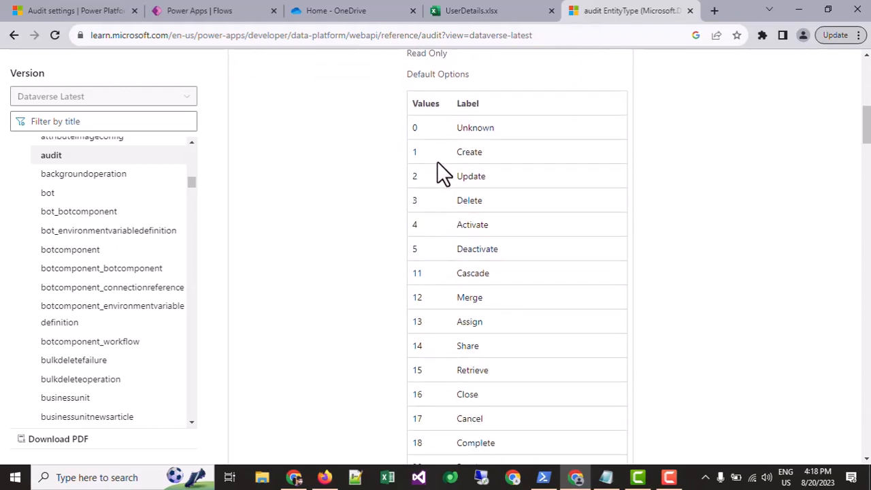
double_click(473, 153)
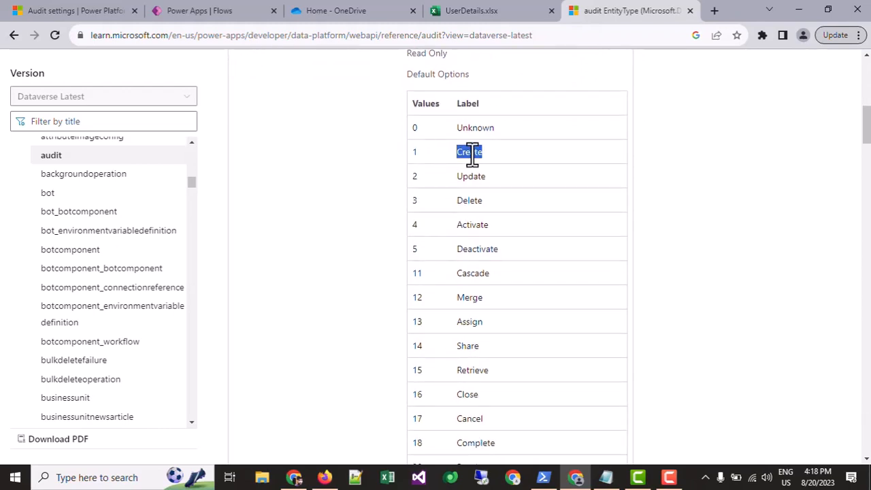
click(474, 178)
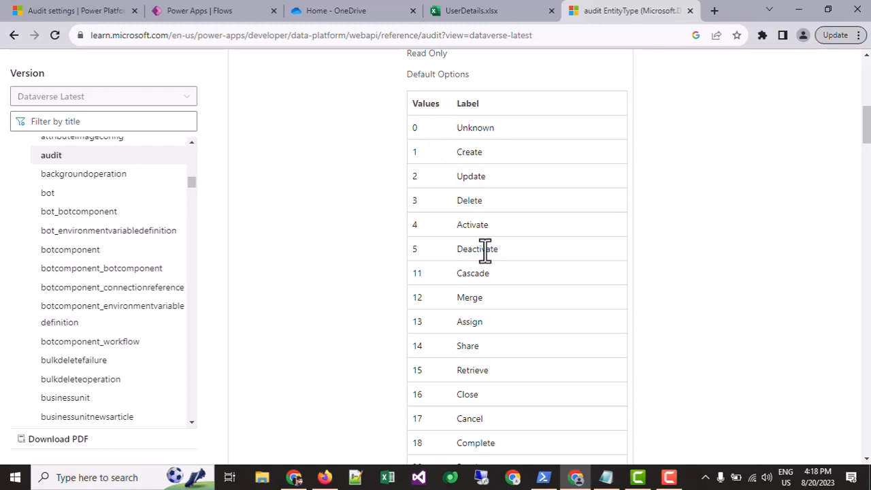
scroll(485, 250, down, 6)
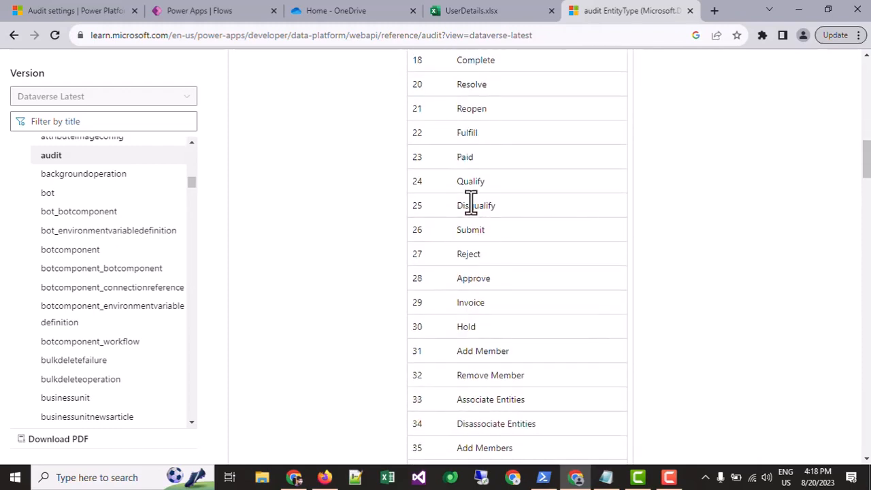
scroll(471, 204, down, 7)
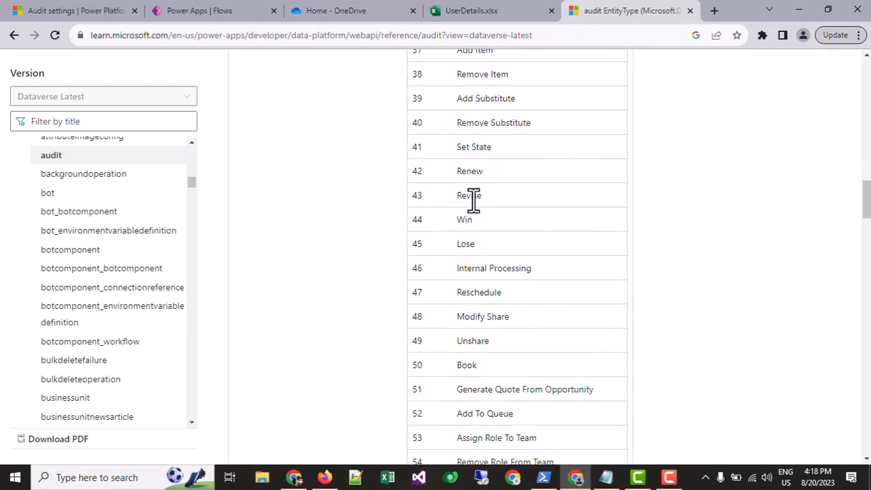
scroll(474, 201, down, 2)
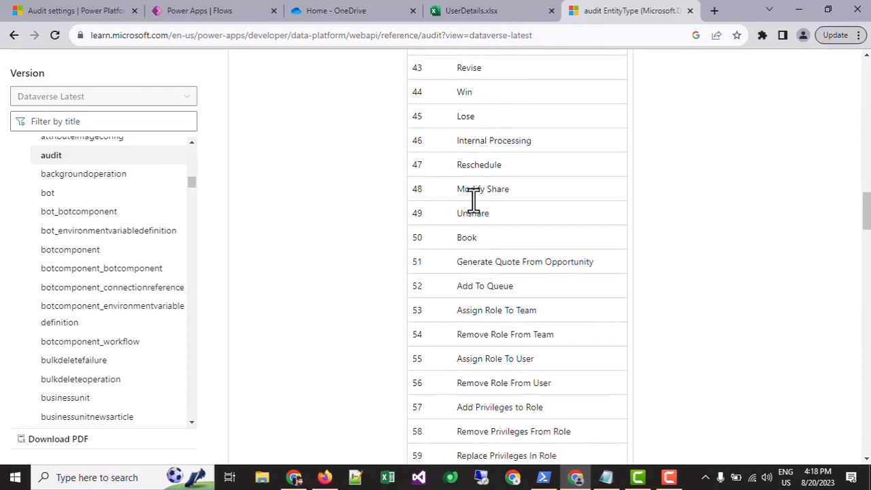
scroll(473, 201, down, 3)
drag(417, 191, 472, 292)
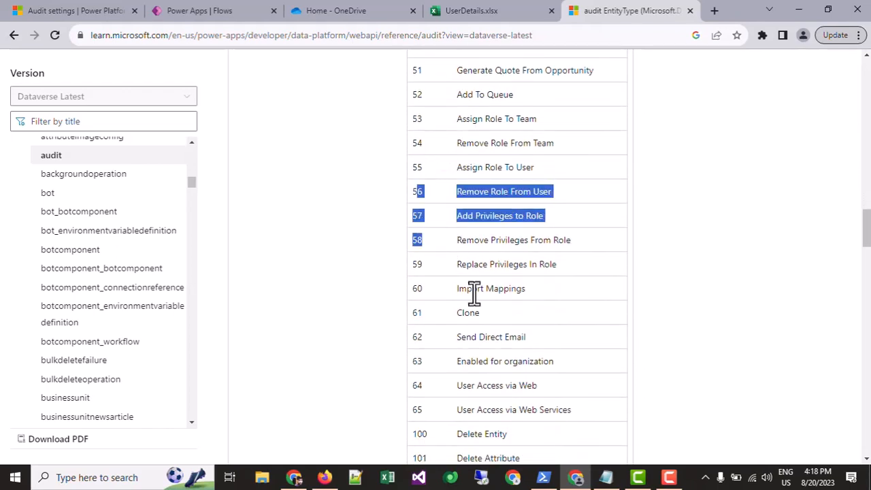
scroll(443, 285, down, 2)
drag(427, 259, 546, 258)
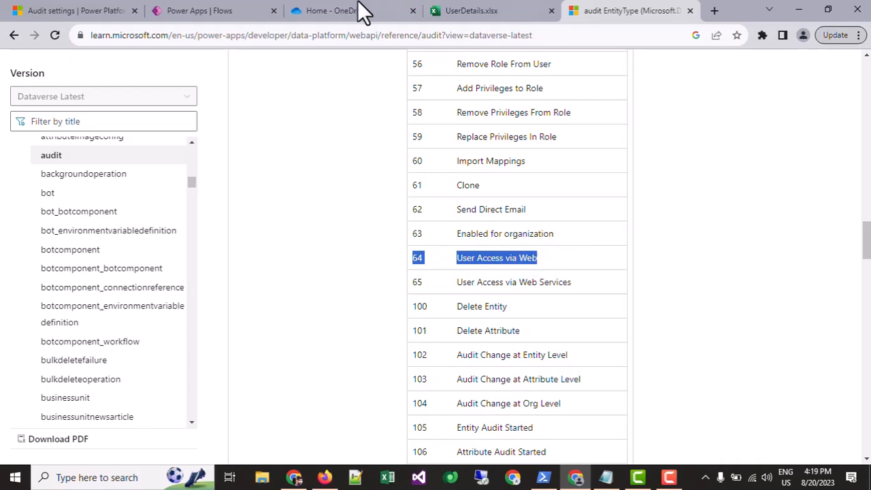
Switch to the Power Apps flow and set the row filter of the Audits List rows action to "action eq 64".
click(260, 10)
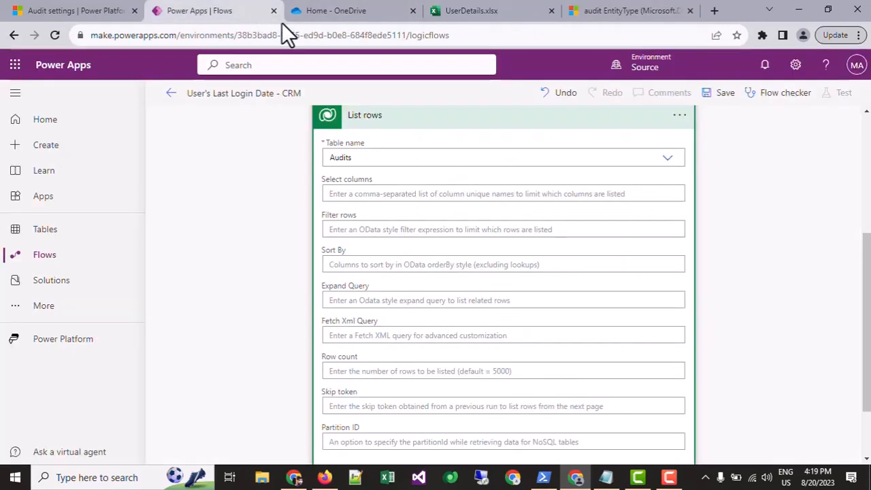
click(385, 194)
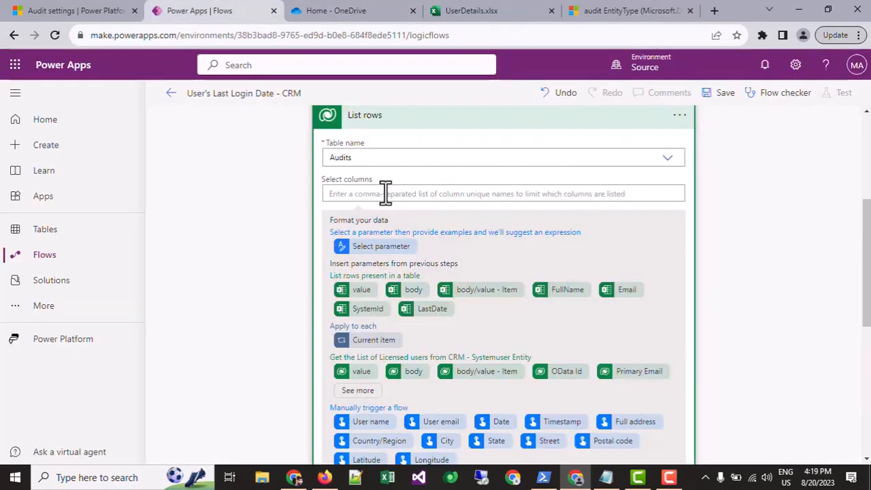
scroll(354, 286, down, 4)
click(363, 248)
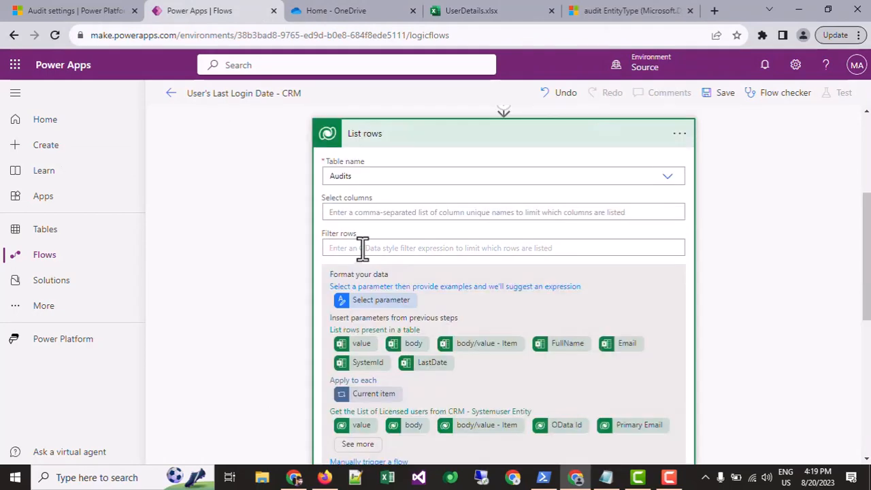
text(action eq)
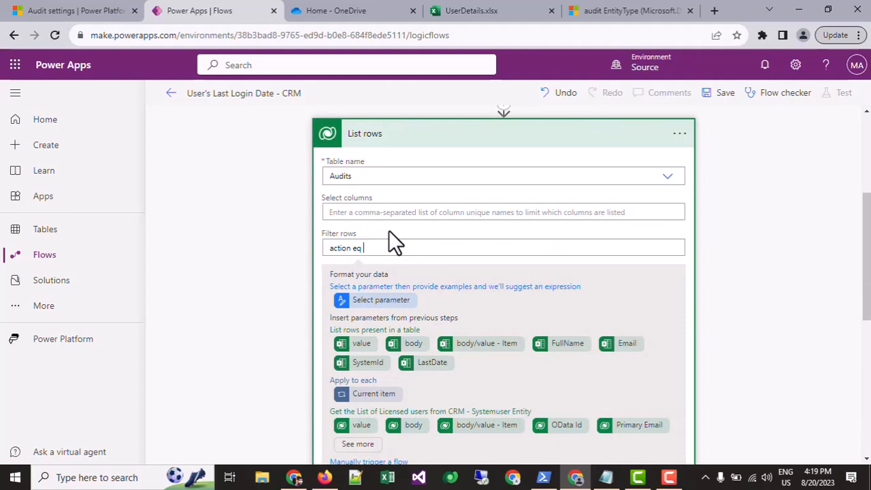
click(540, 10)
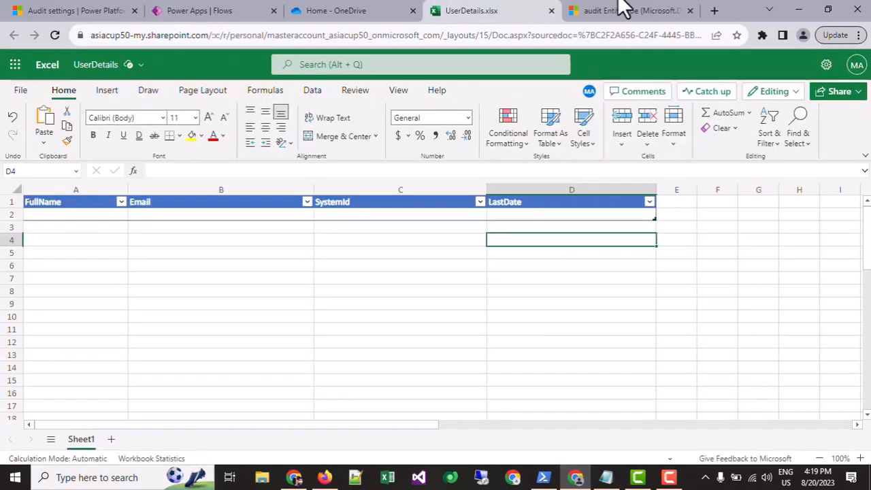
click(625, 10)
click(456, 238)
click(95, 10)
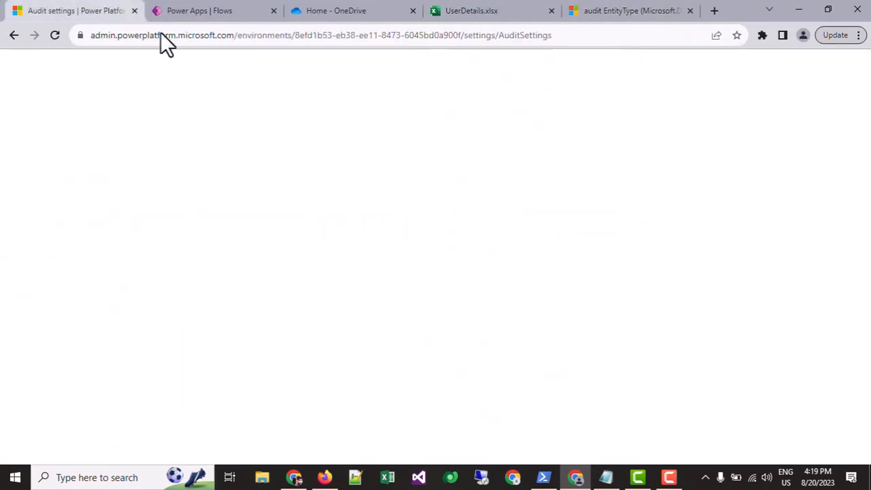
click(272, 4)
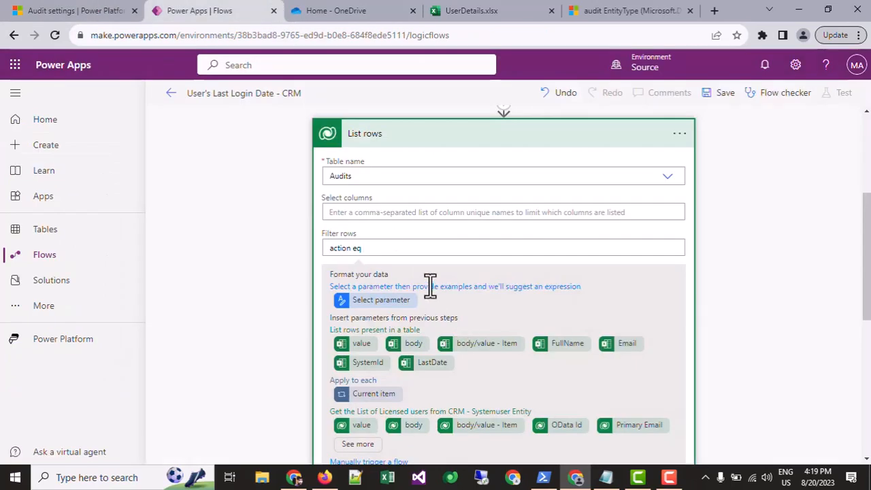
text(64)
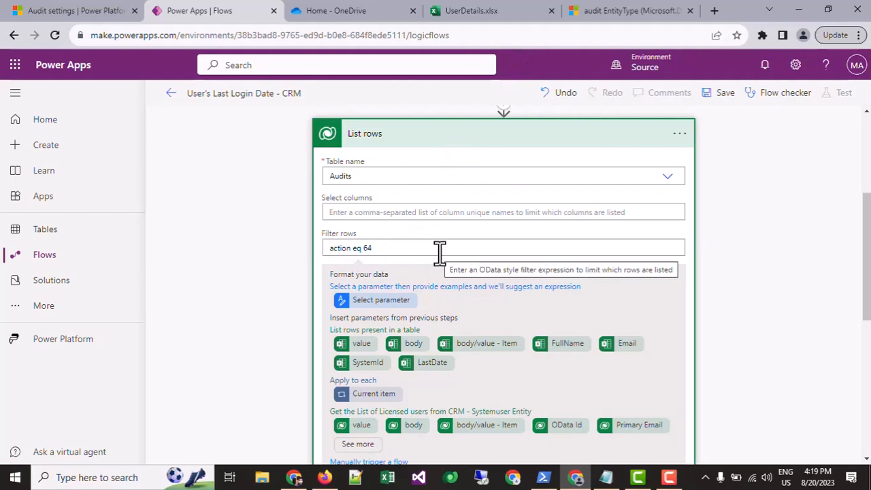
Extend the Audits row filter with "and _objectid_value", copying the column name from the Fields info.txt notes in Notepad and removing the stray apostrophe.
drag(339, 249, 414, 250)
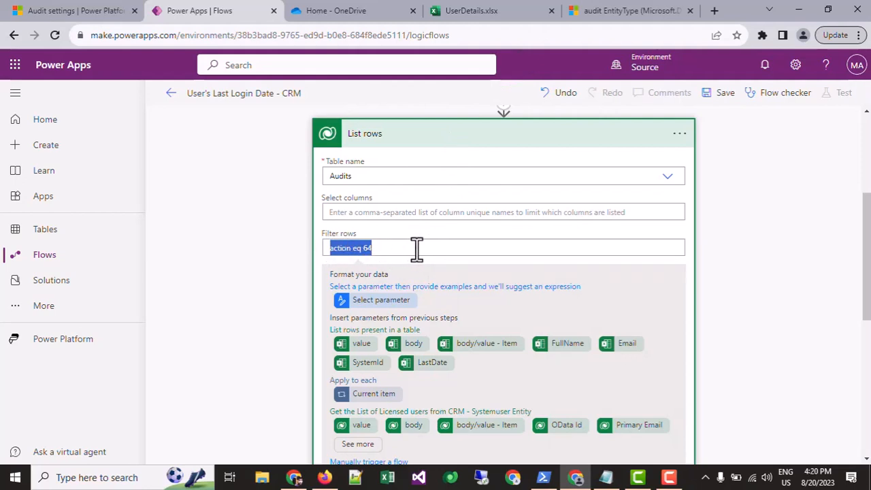
click(414, 250)
text(and )
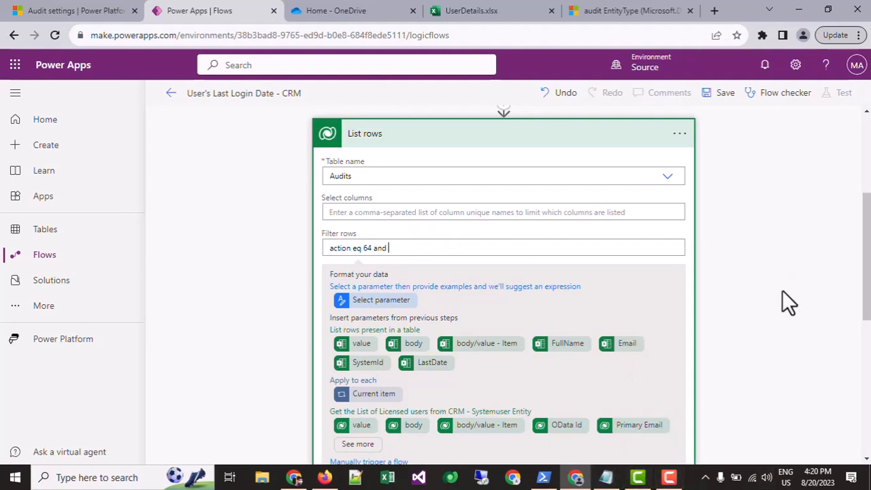
text(objectid_)
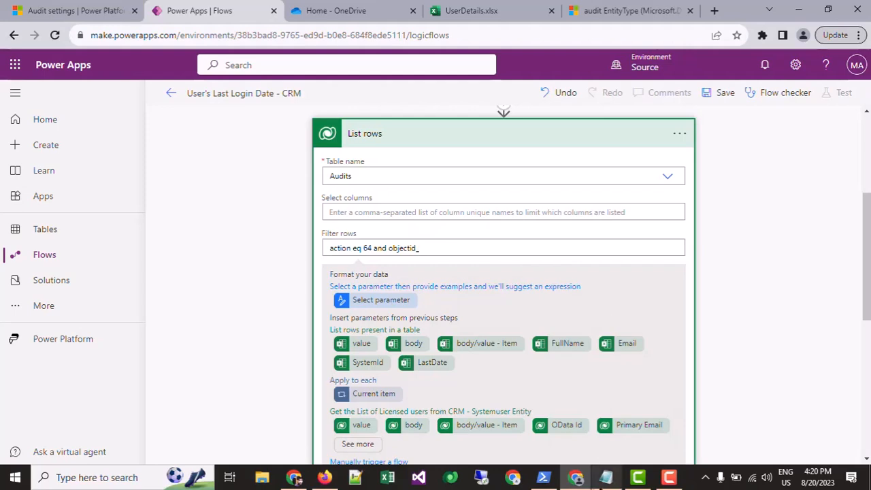
click(606, 477)
double_click(302, 179)
key(ctrl+c)
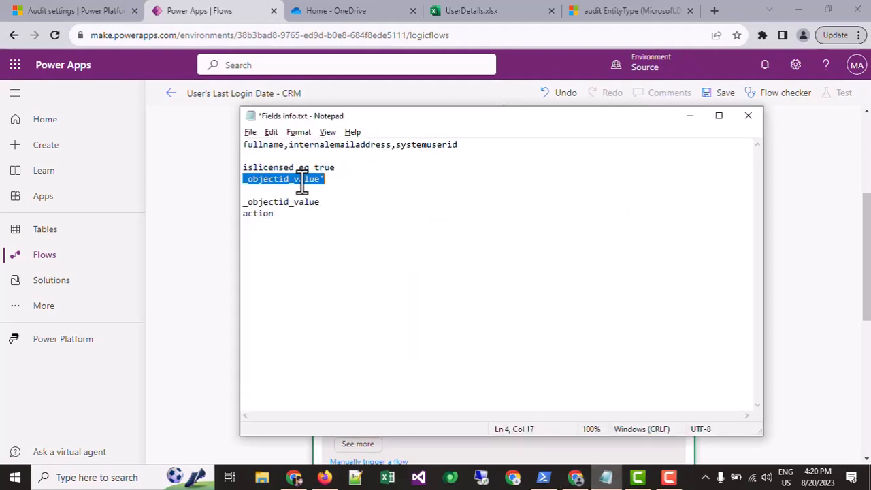
key(alt+Tab)
double_click(405, 248)
key(ctrl+v)
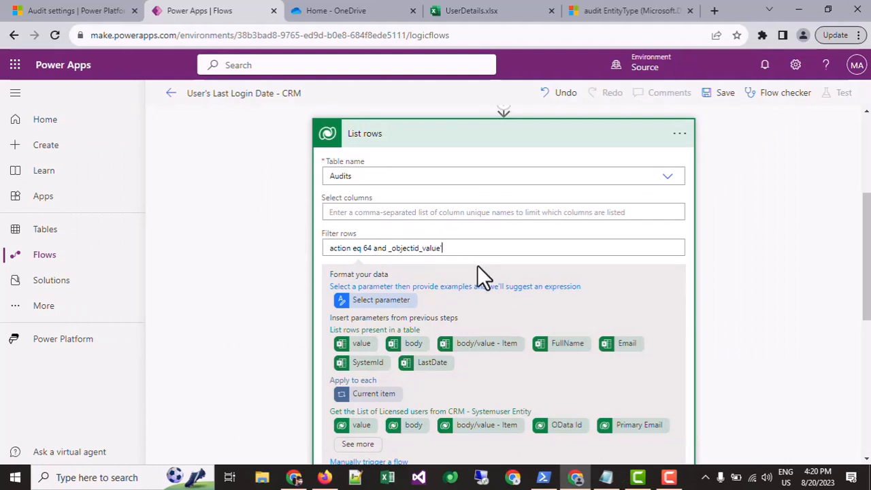
drag(391, 248, 494, 245)
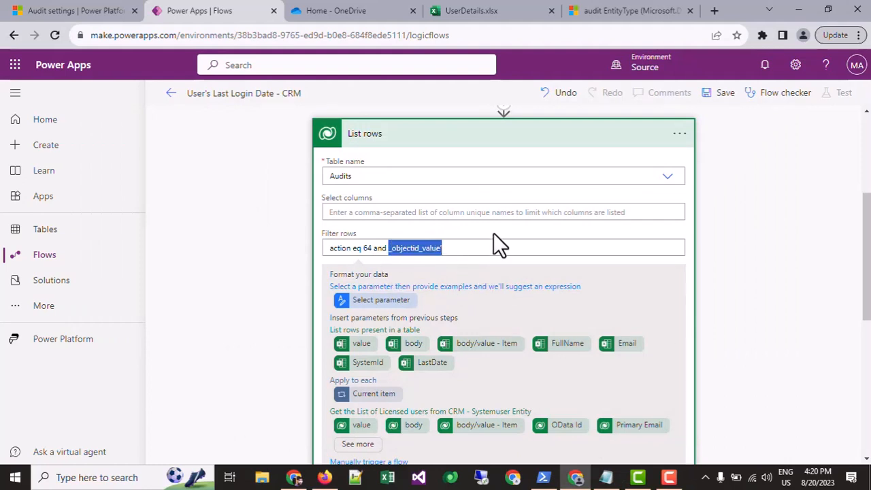
click(458, 253)
key(BackSpace)
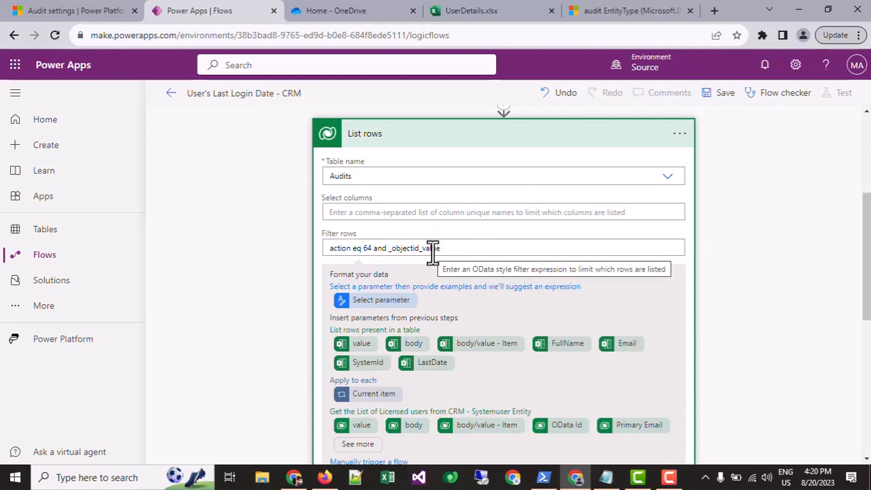
Check the SystemId column of the user table in UserDetails.xlsx, and return to the flow.
scroll(433, 248, up, 3)
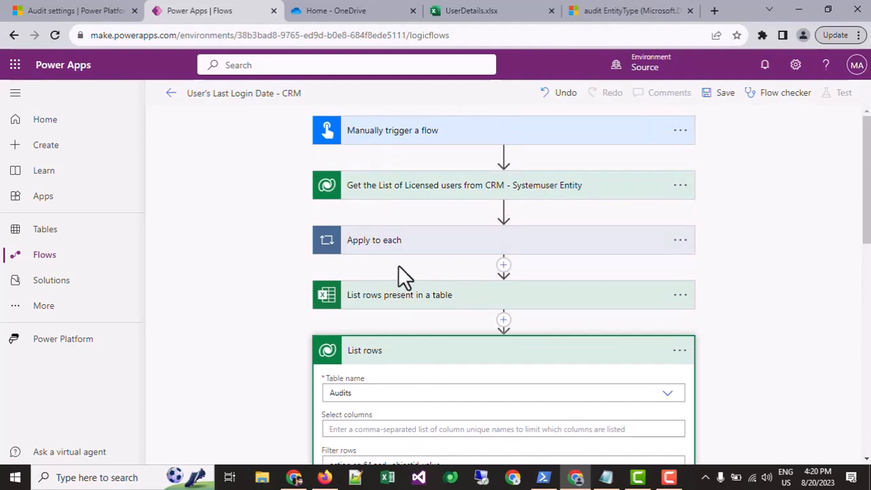
click(471, 11)
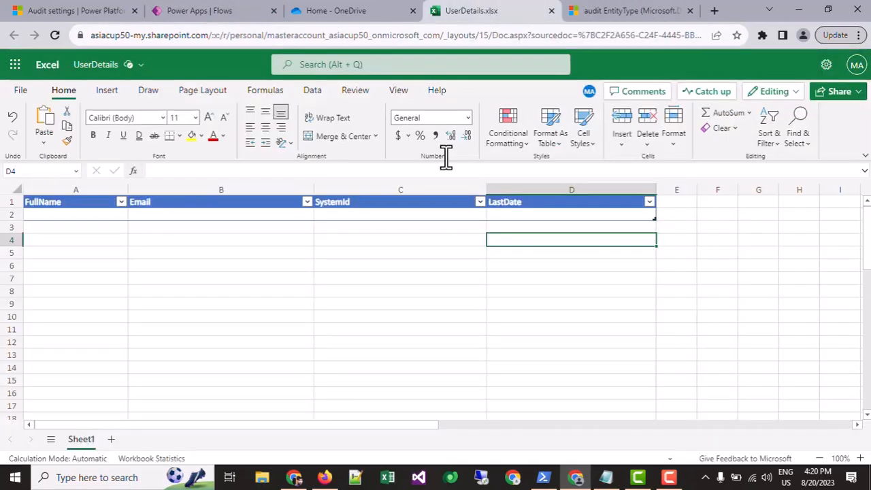
click(341, 218)
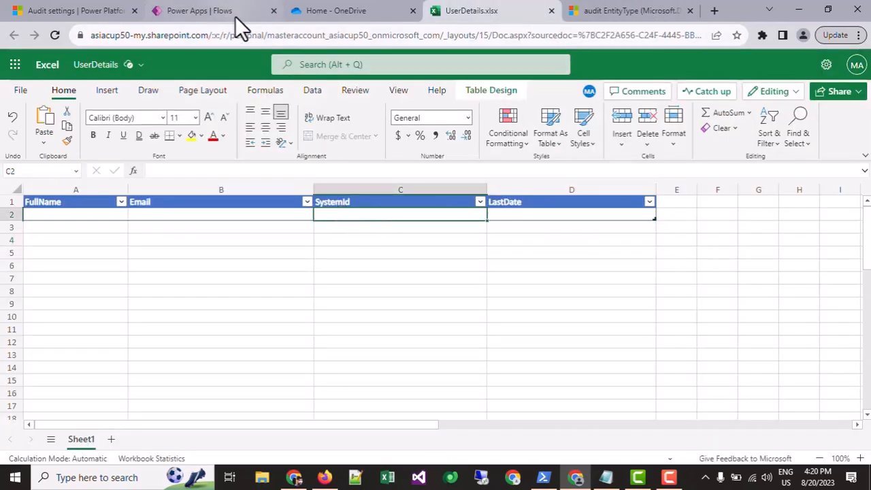
click(187, 10)
Complete the Audits row filter with "eq" and the SystemId value from the Excel table rows in single quotes, and reopen the List rows action.
scroll(420, 291, down, 3)
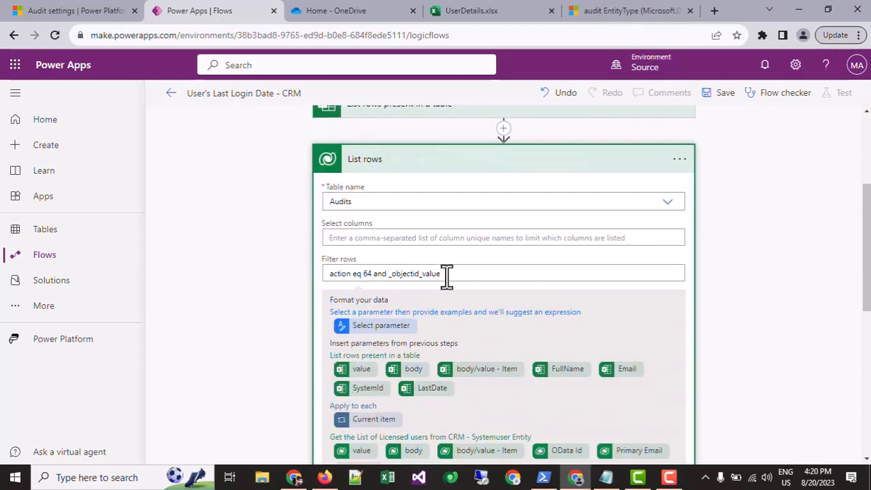
scroll(468, 240, up, 2)
scroll(473, 256, up, 2)
scroll(477, 272, down, 4)
scroll(422, 286, down, 1)
scroll(443, 269, down, 1)
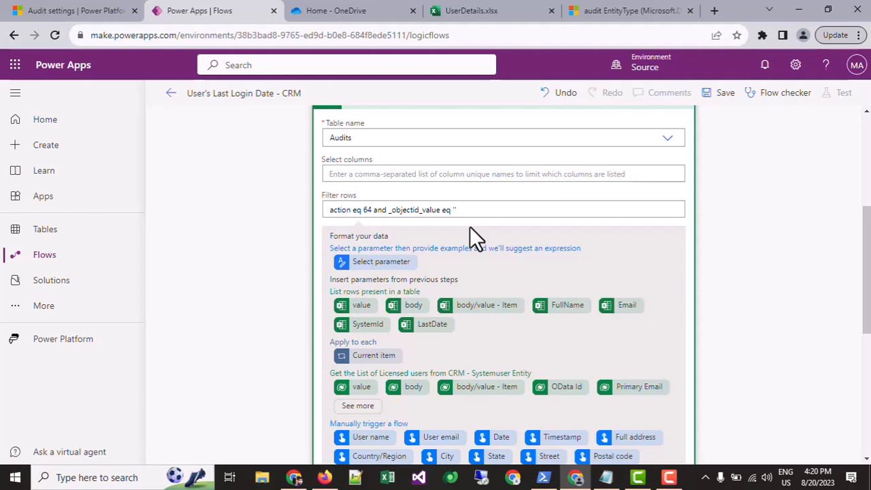
scroll(471, 231, down, 2)
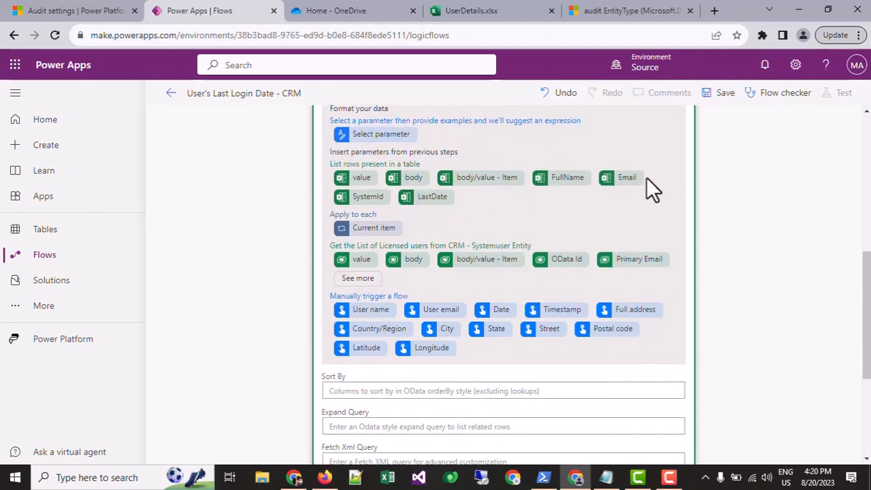
click(365, 194)
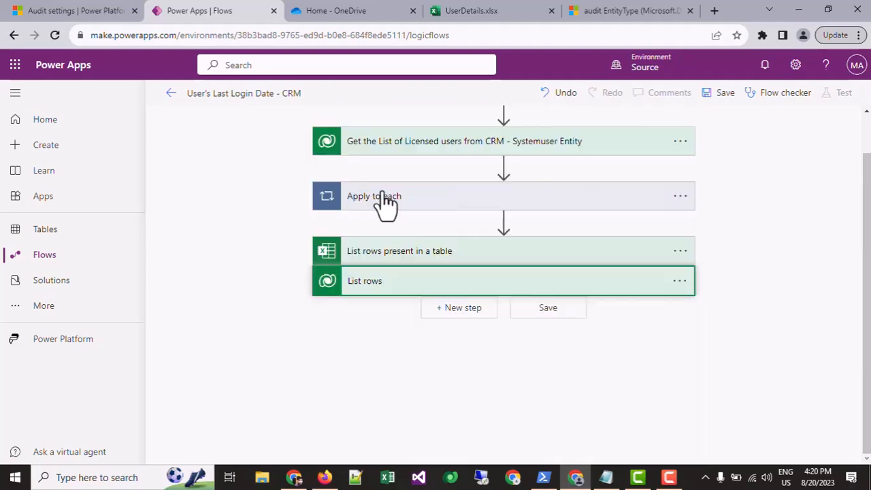
scroll(389, 381, down, 2)
click(413, 310)
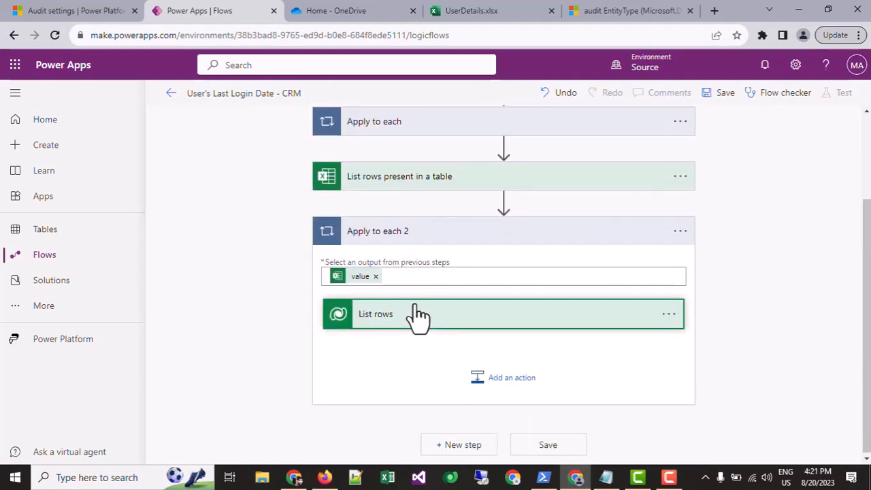
scroll(413, 298, down, 3)
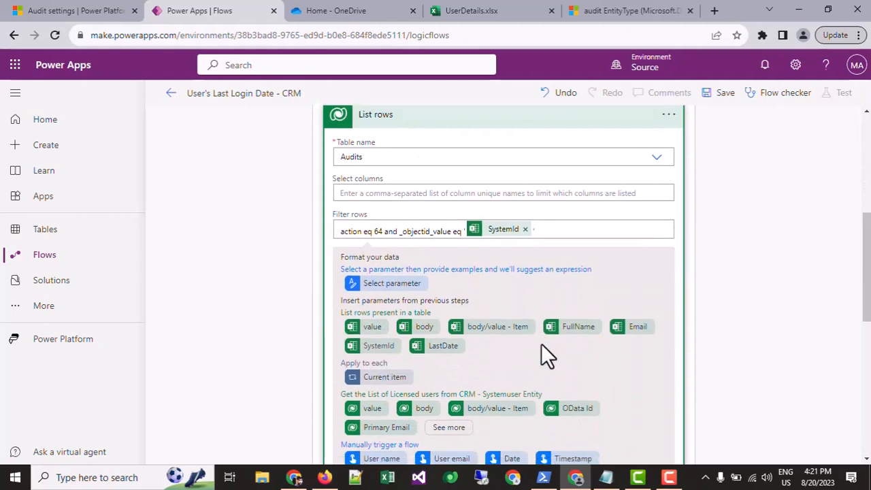
Rename the Excel "List rows present in a table" action to "Getting the list of users from Excel".
scroll(476, 327, down, 1)
scroll(416, 286, up, 5)
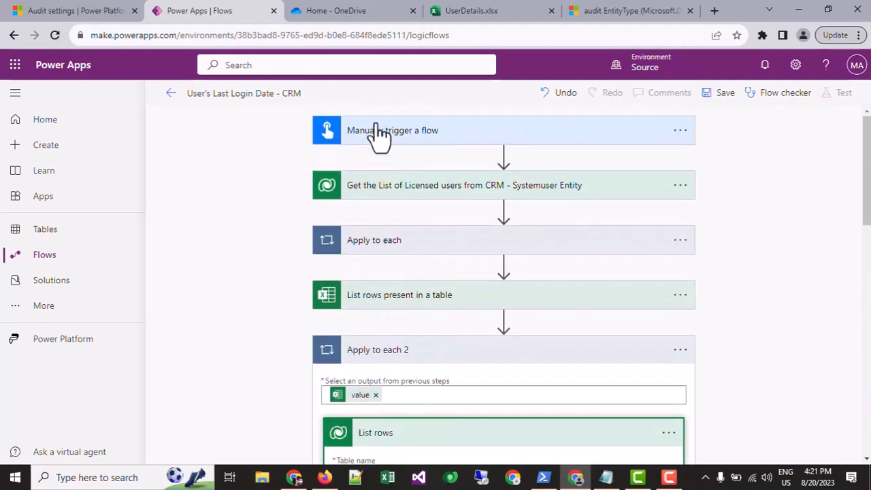
scroll(431, 245, down, 2)
click(680, 170)
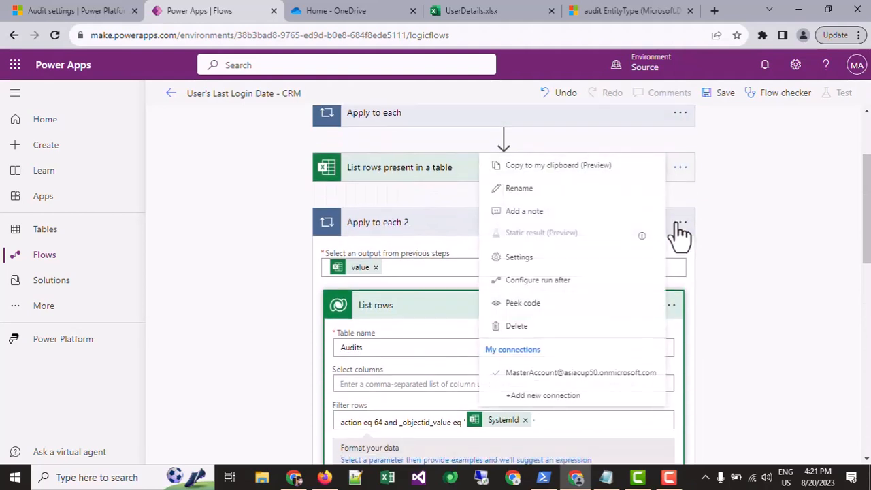
click(525, 191)
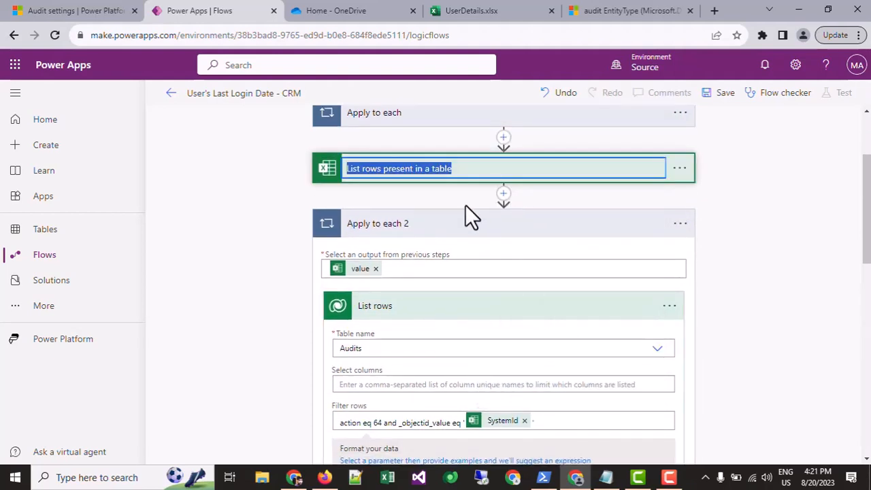
text(Get)
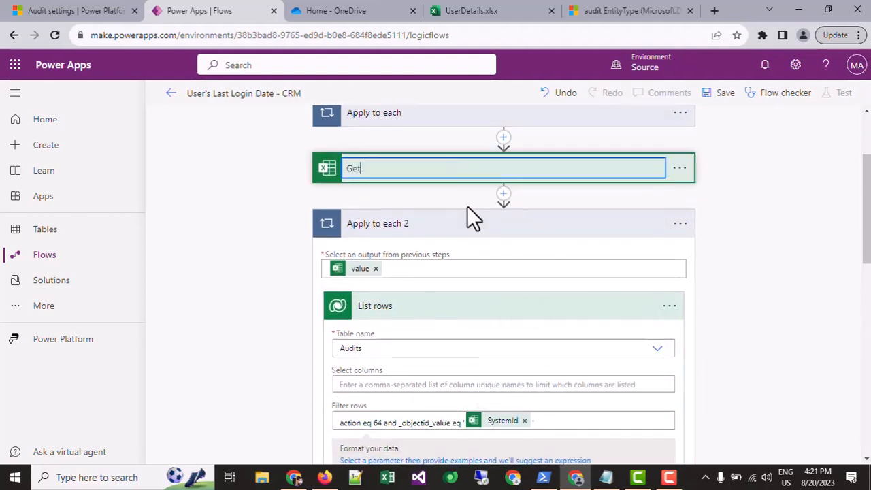
text(ting the list of )
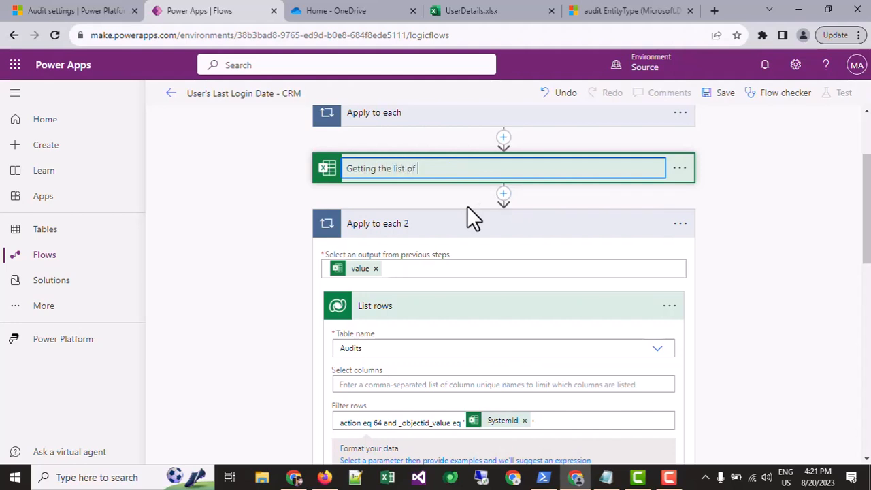
text(users from Excel)
click(565, 200)
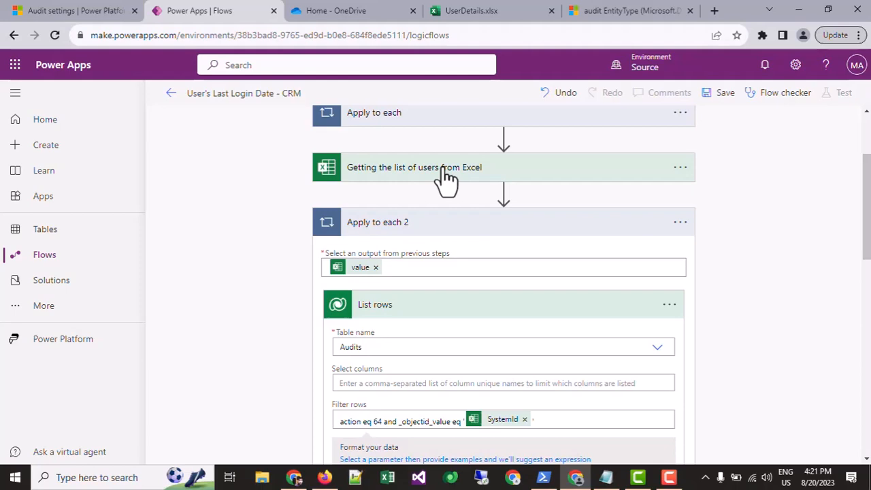
Rename the Audits List rows action inside Apply to each 2 to "Getting the data or date from Audit".
scroll(437, 187, down, 3)
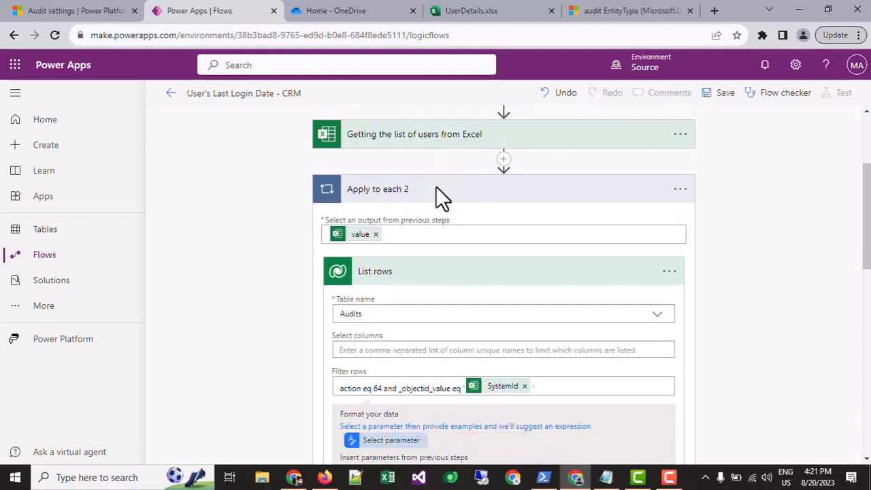
scroll(379, 136, up, 2)
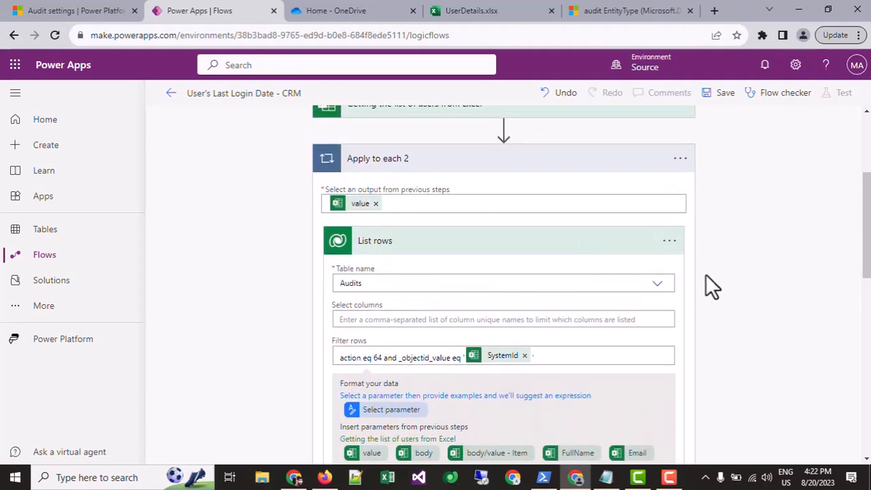
click(670, 240)
click(523, 243)
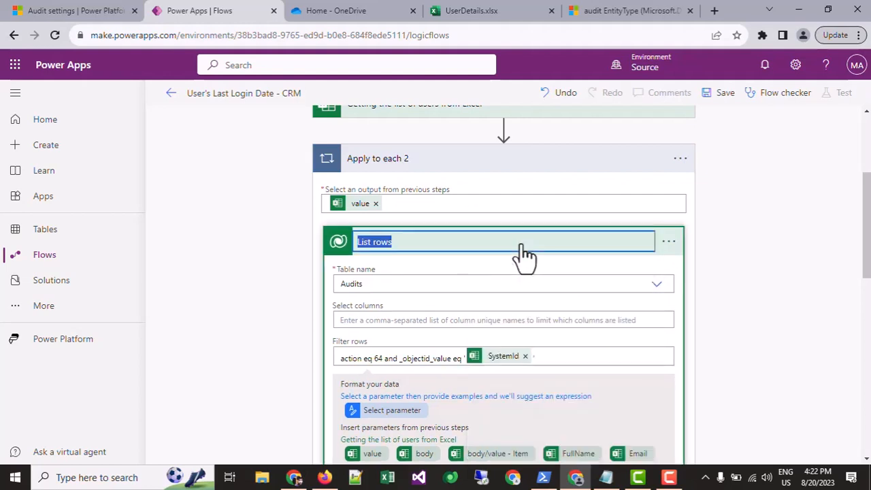
text(Getting th)
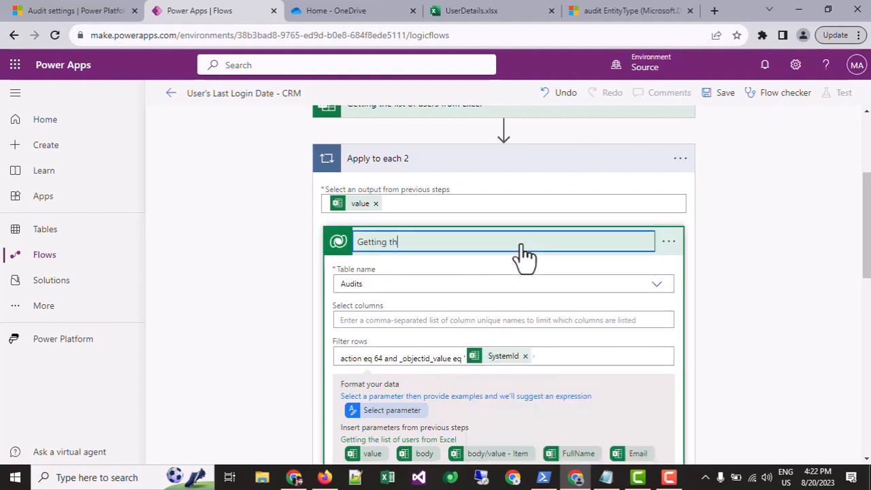
text(e data or date from Audit)
Review the Audits row filter, examining the action condition, the _objectid_value column and the SystemId value it is compared with.
scroll(524, 255, down, 1)
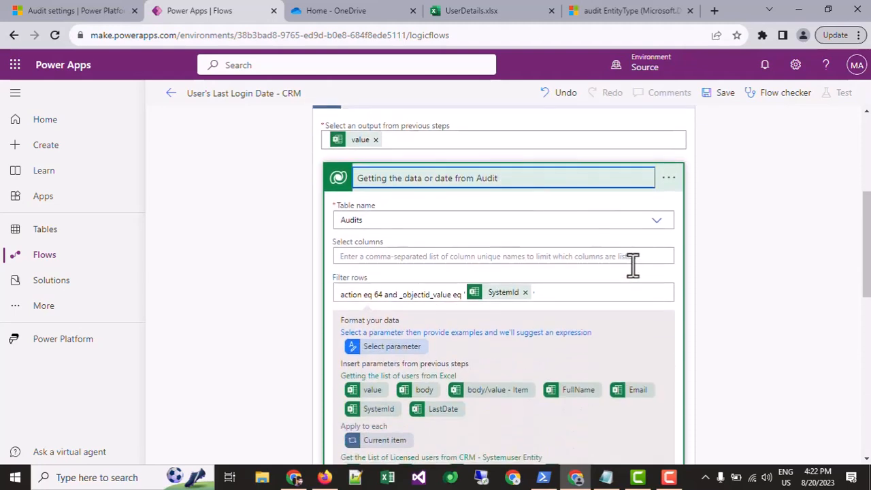
scroll(529, 263, down, 2)
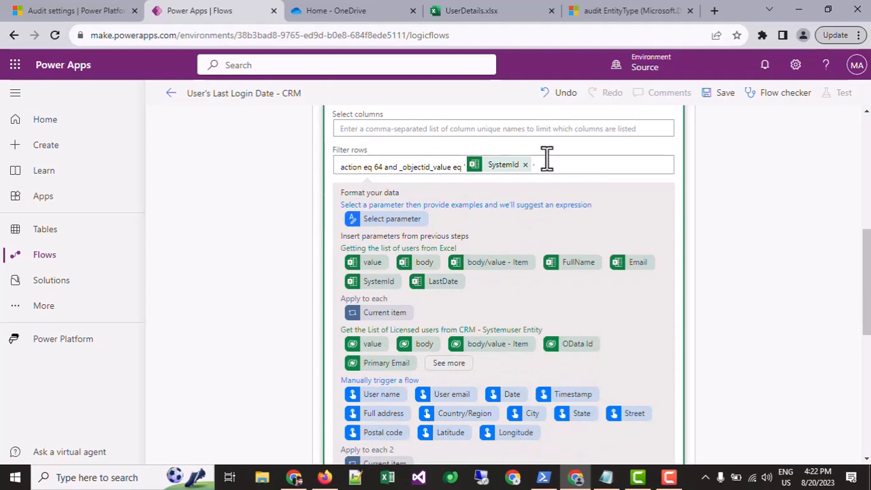
scroll(538, 191, up, 2)
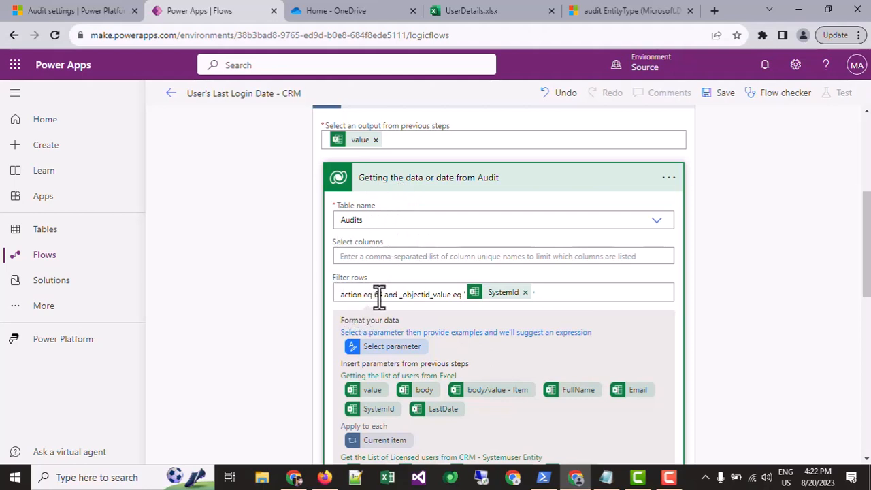
drag(452, 295, 401, 299)
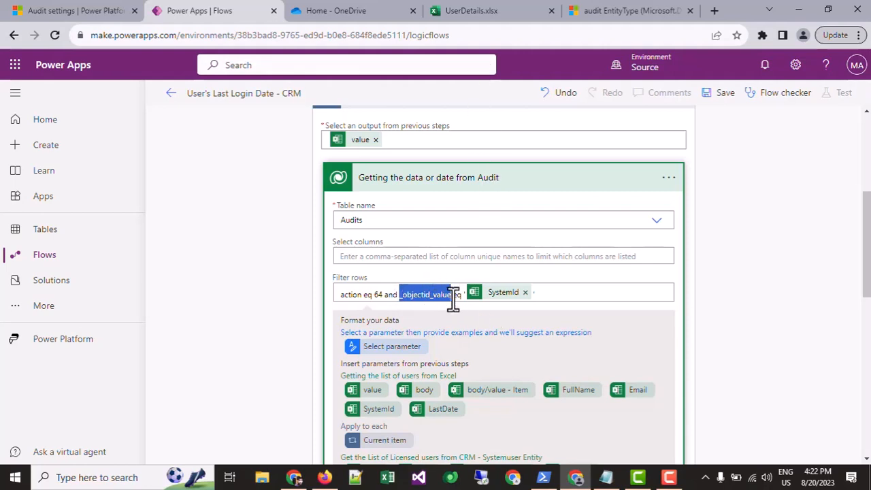
click(424, 296)
double_click(424, 296)
click(430, 298)
drag(430, 298, 402, 296)
scroll(467, 288, down, 1)
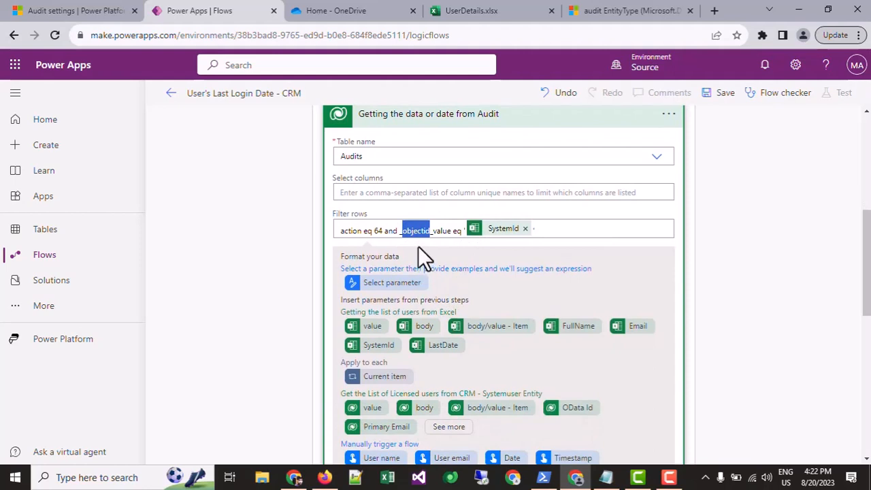
scroll(433, 218, down, 1)
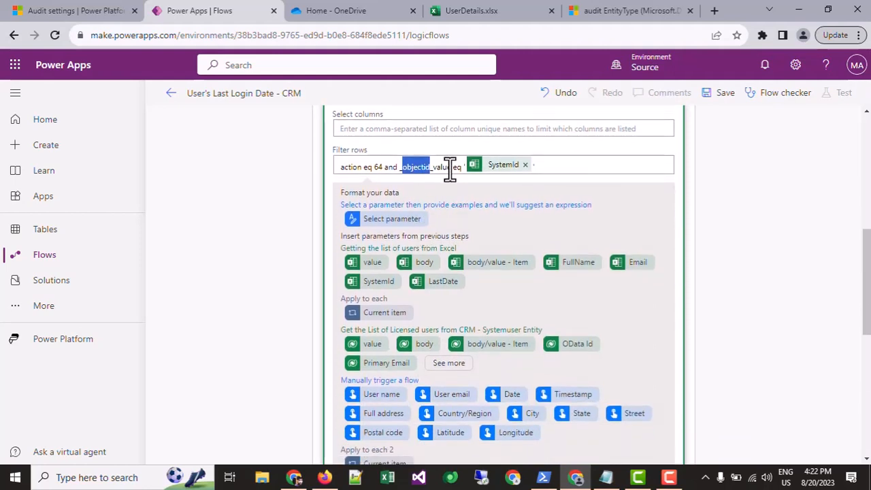
click(448, 167)
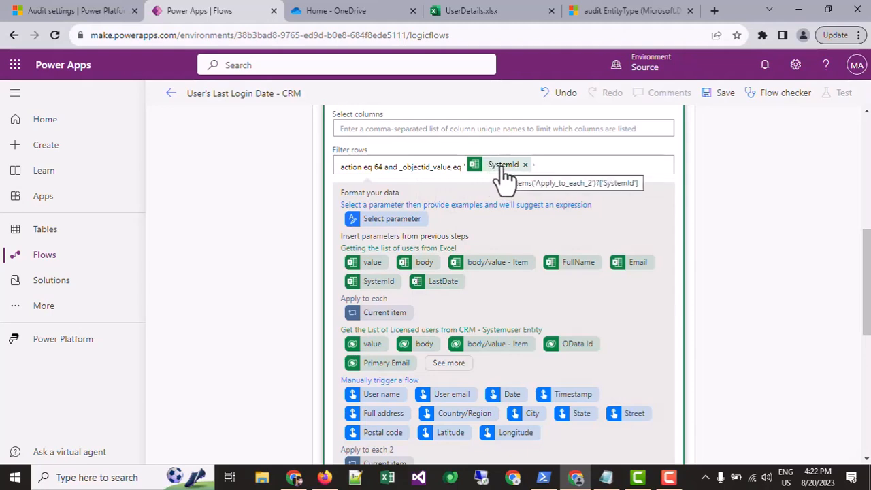
scroll(467, 218, down, 3)
scroll(465, 219, up, 2)
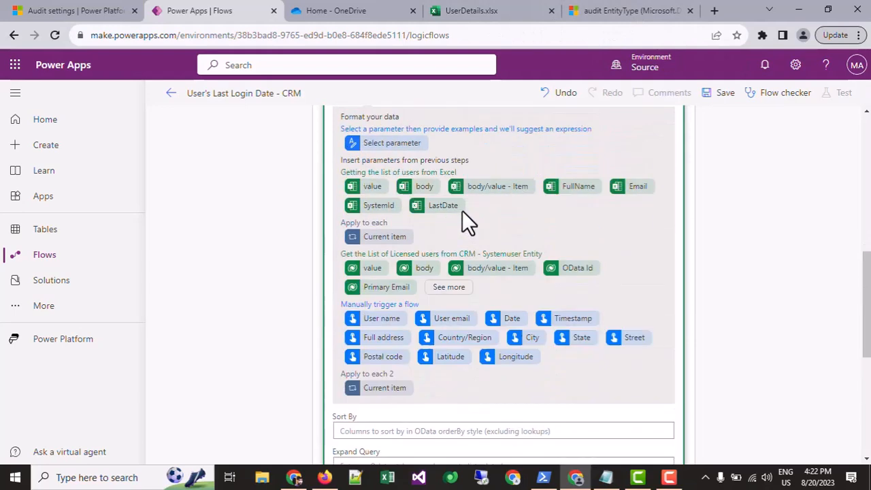
scroll(462, 211, up, 2)
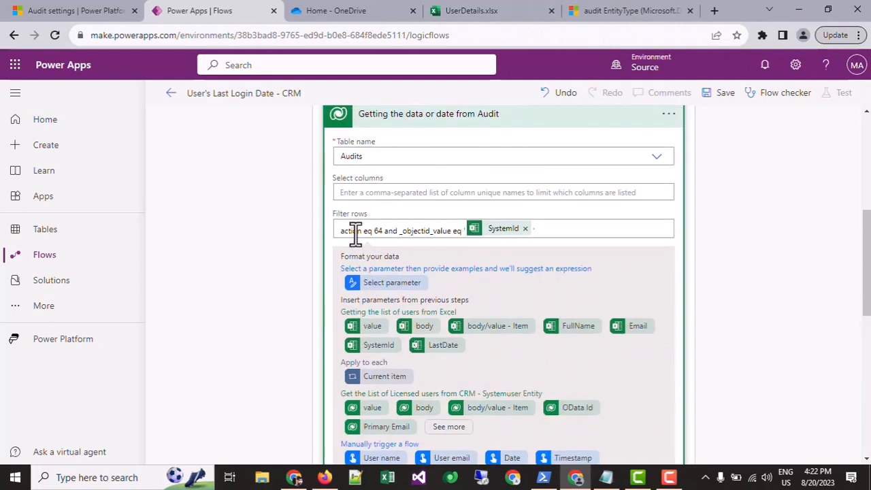
drag(343, 229, 562, 225)
click(562, 227)
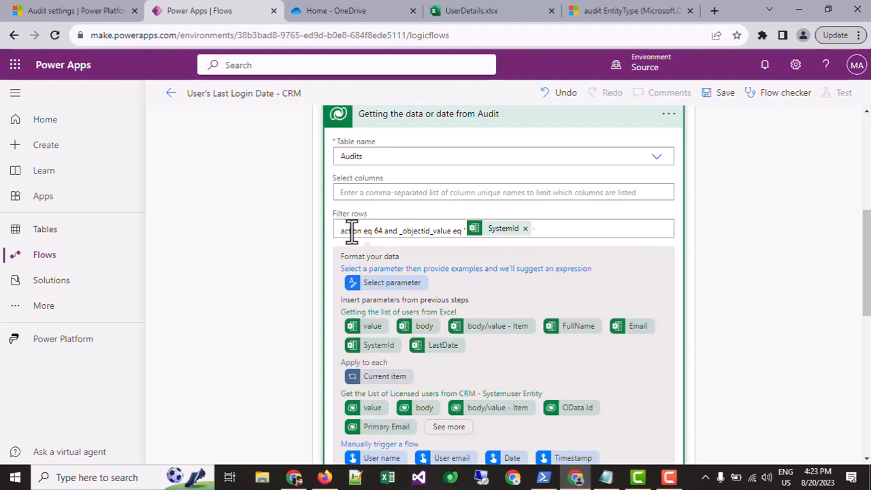
Recheck the Audits row filter, examining the action code 64 and the SystemId comparison.
drag(342, 232, 583, 230)
click(531, 228)
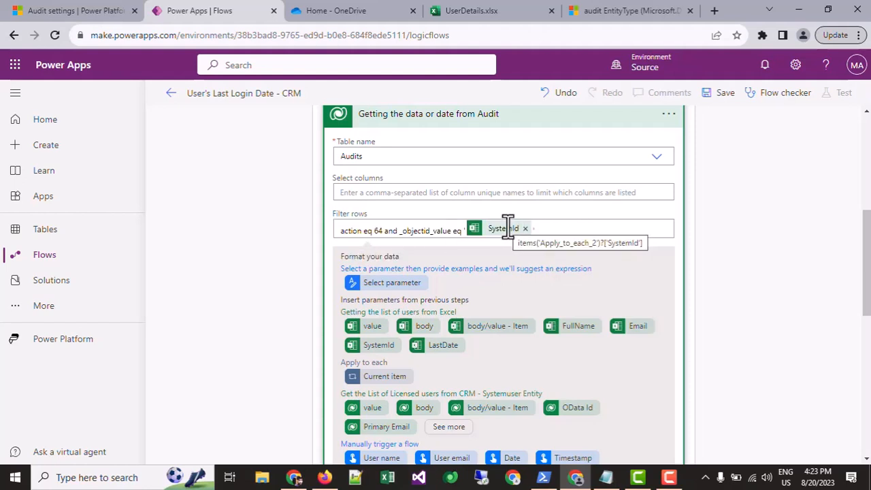
double_click(379, 230)
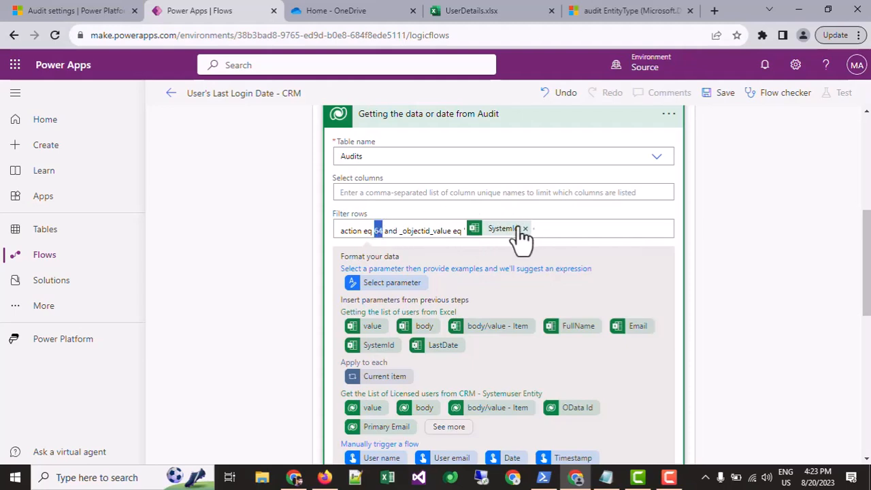
scroll(507, 235, down, 2)
scroll(478, 241, up, 1)
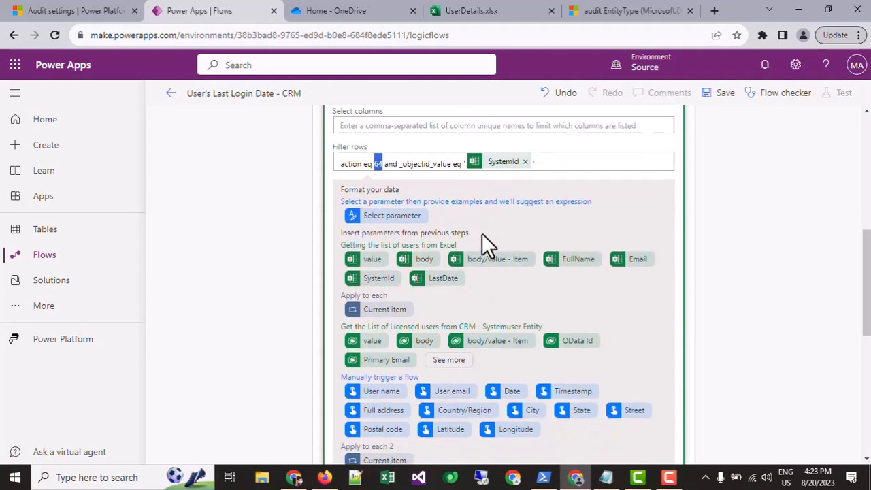
scroll(485, 243, up, 1)
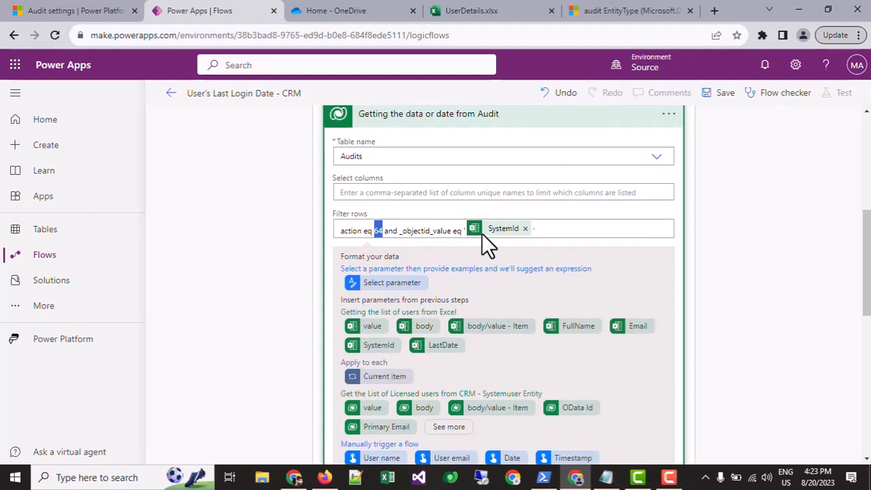
Enter createdon as the sort column of the Audits action, checking the column name in the audit EntityType reference.
scroll(482, 241, down, 5)
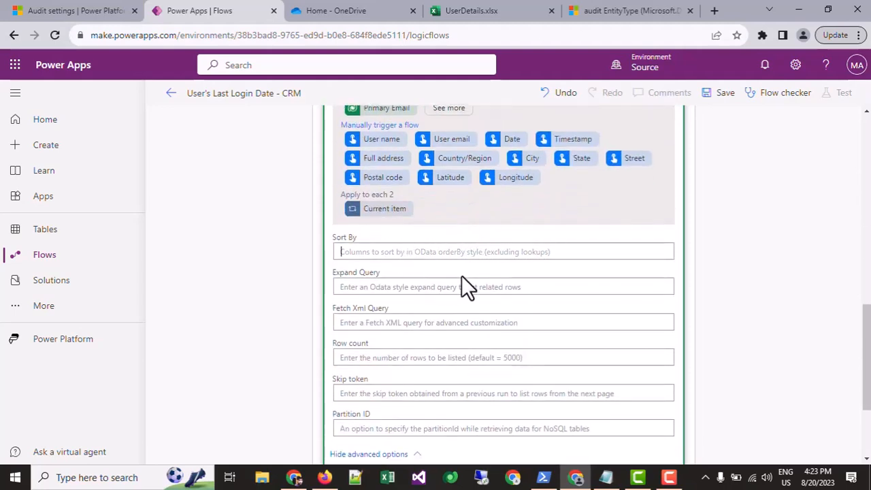
text(cre)
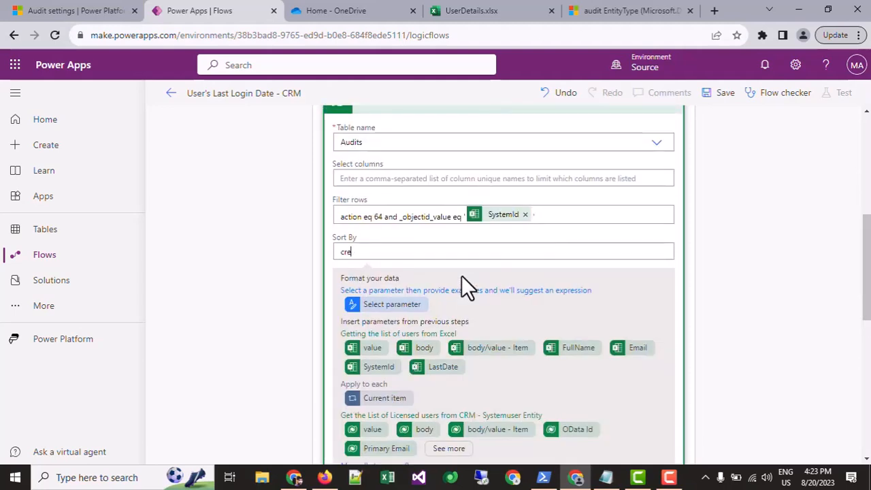
text(atedon)
click(674, 9)
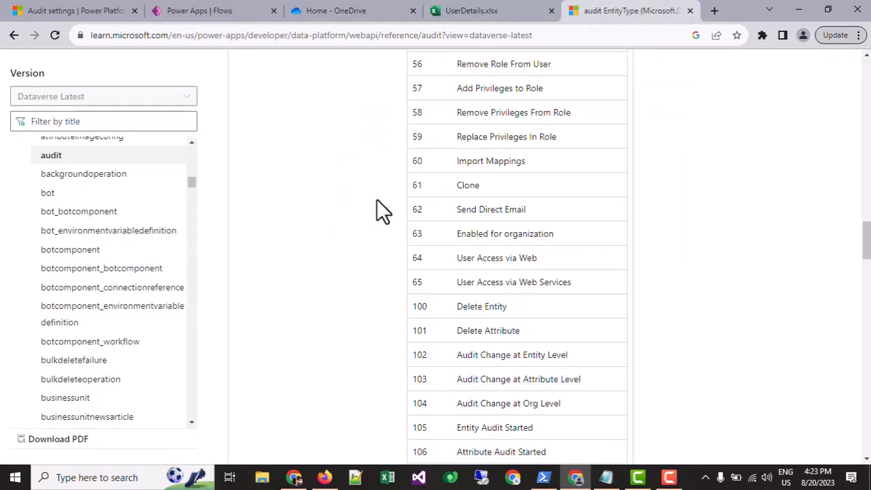
scroll(377, 199, down, 10)
double_click(266, 216)
key(ctrl+c)
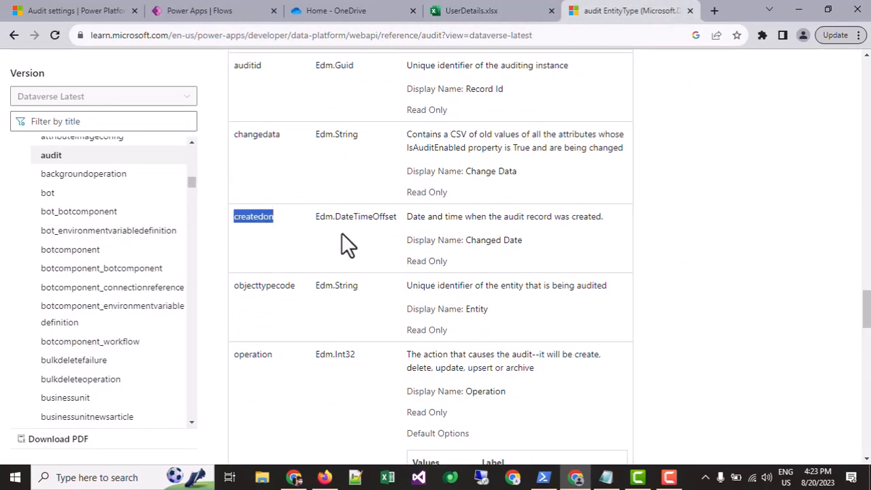
click(204, 10)
double_click(394, 250)
key(ctrl+v)
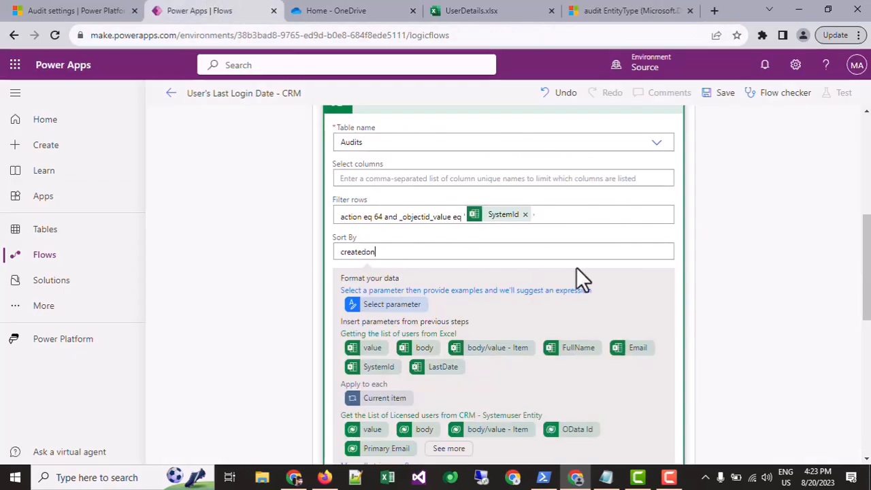
Append "desc" to the createdon sort expression so the Audits rows are sorted in descending order.
text(des)
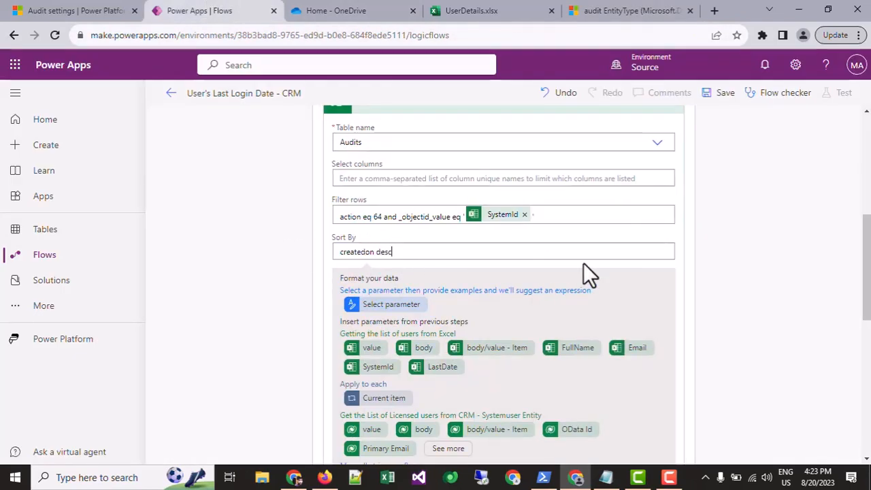
text(c)
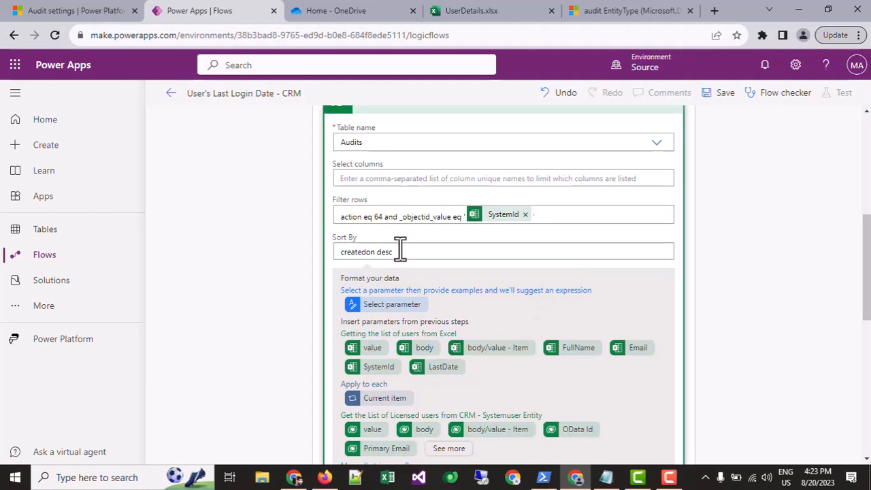
drag(395, 252, 366, 253)
click(383, 225)
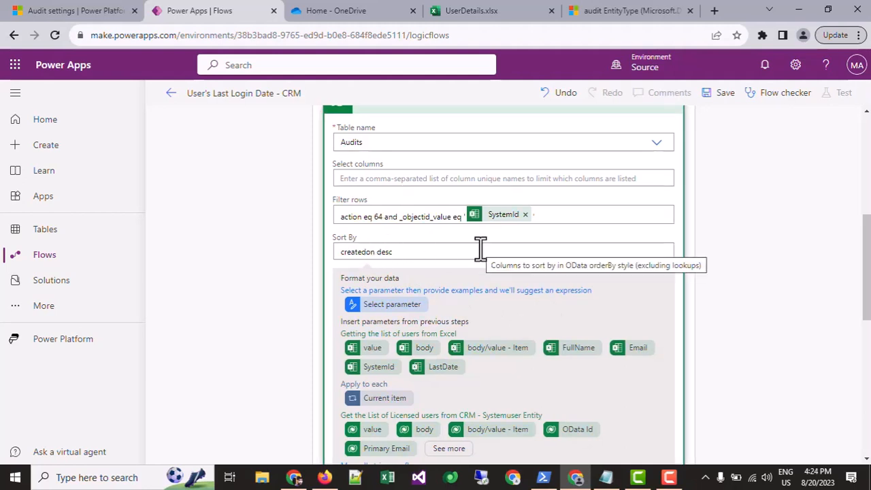
drag(392, 252, 296, 254)
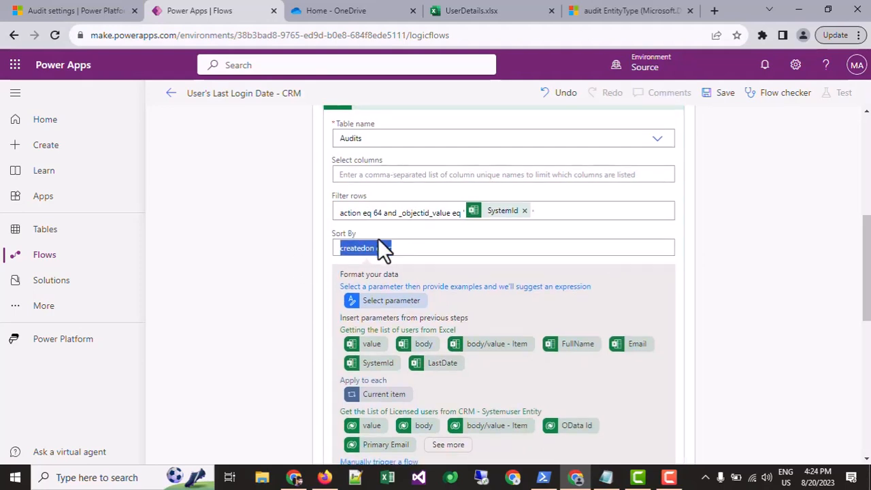
Limit the "Getting the data or date from Audit" action to a row count of 1.
scroll(383, 249, down, 3)
scroll(383, 276, down, 3)
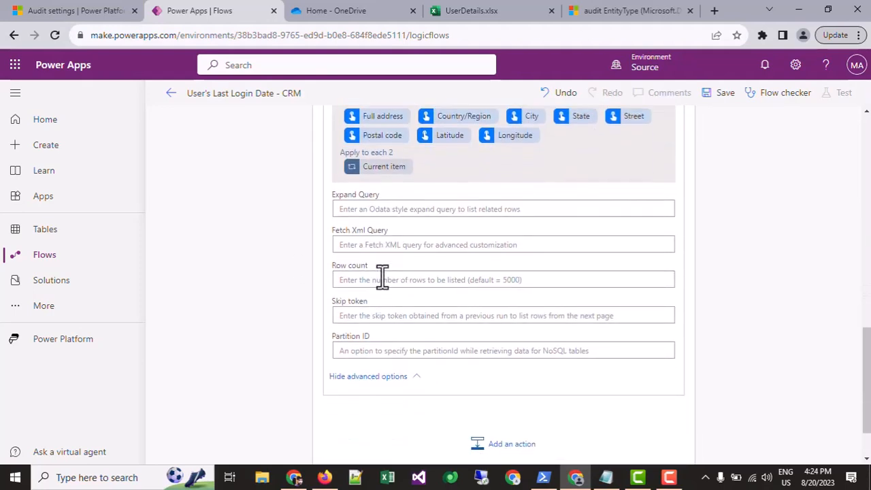
click(382, 279)
text(1)
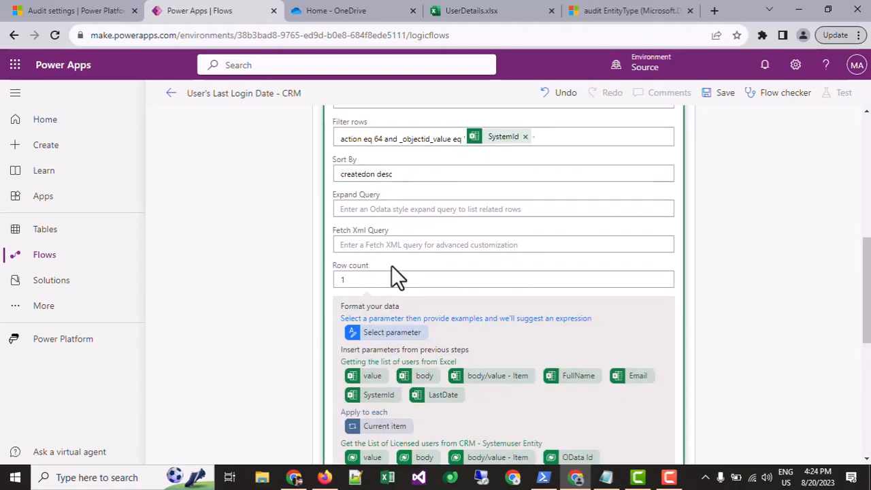
Review the Audit action's filter, sort order and row count along with the Excel action that precedes the loop.
scroll(375, 279, up, 4)
scroll(377, 272, down, 2)
scroll(381, 269, down, 7)
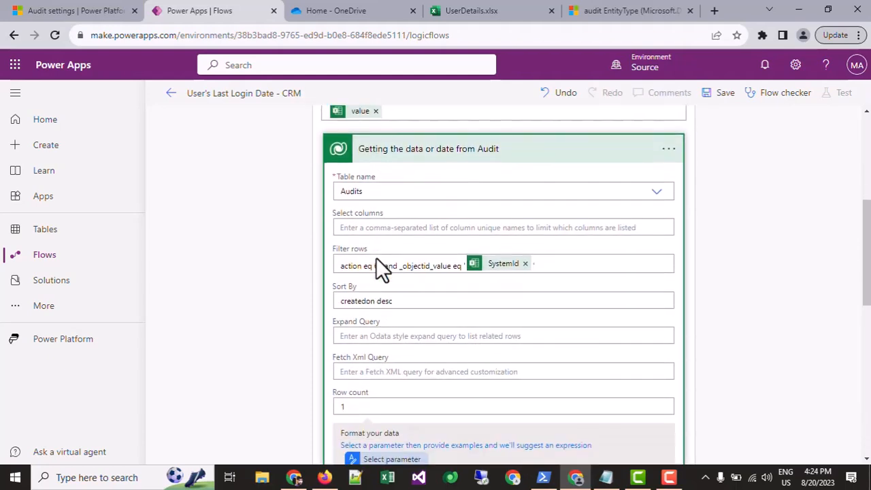
scroll(381, 268, up, 4)
scroll(383, 263, up, 4)
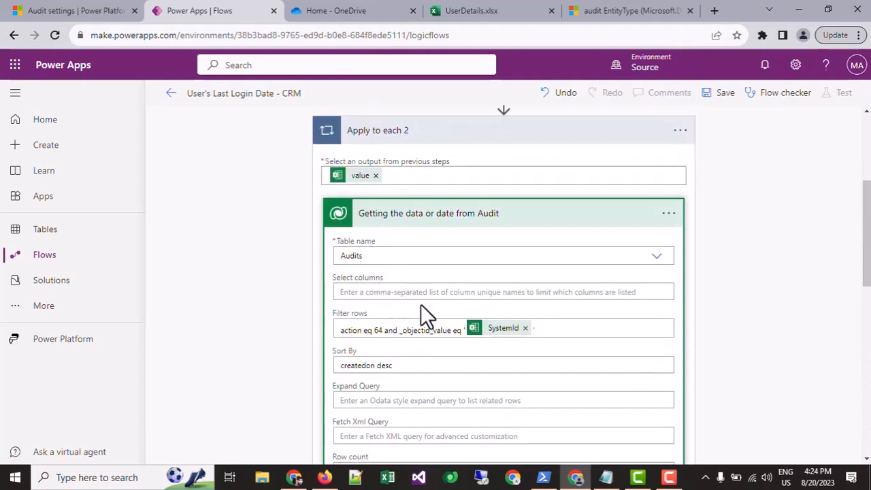
scroll(493, 339, down, 4)
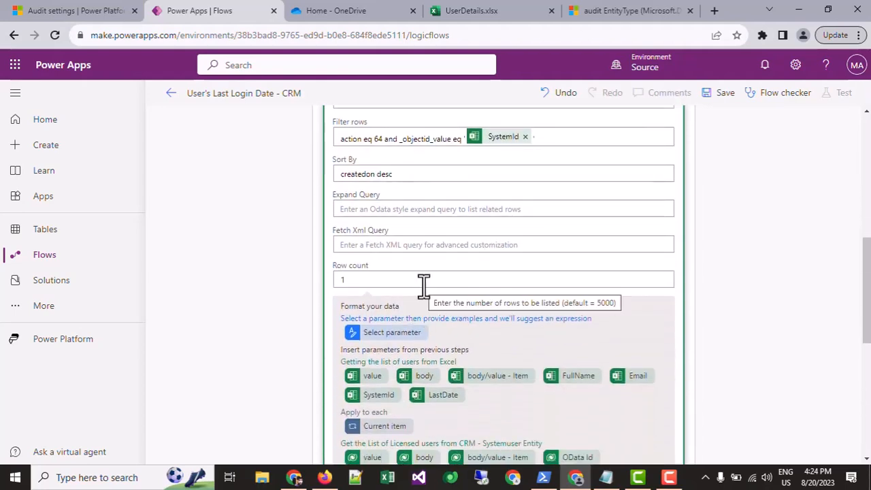
scroll(423, 285, down, 5)
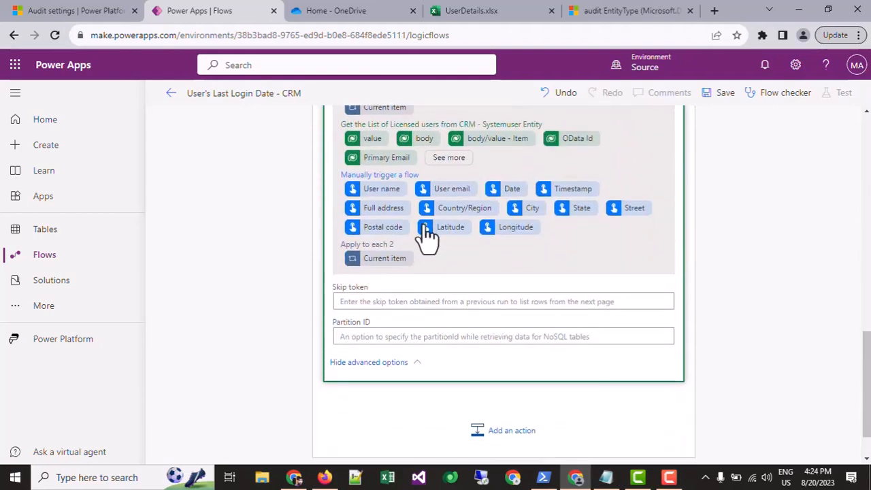
scroll(429, 223, up, 10)
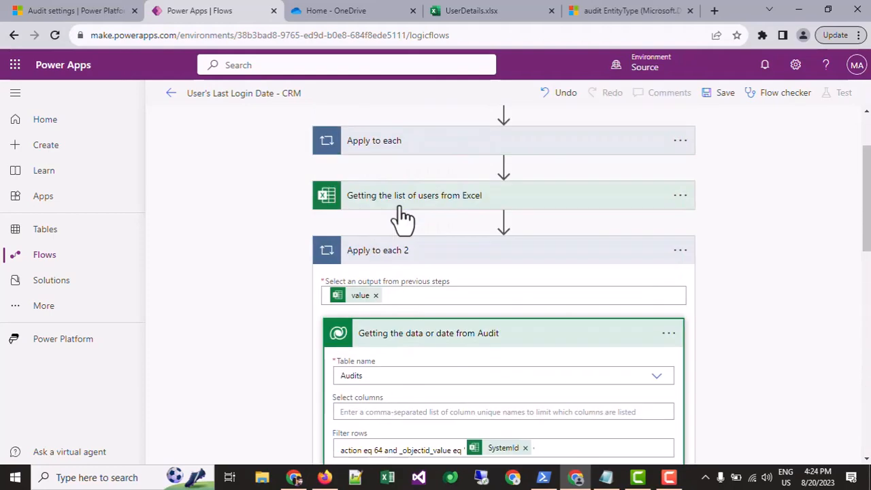
scroll(428, 340, down, 5)
scroll(424, 296, up, 4)
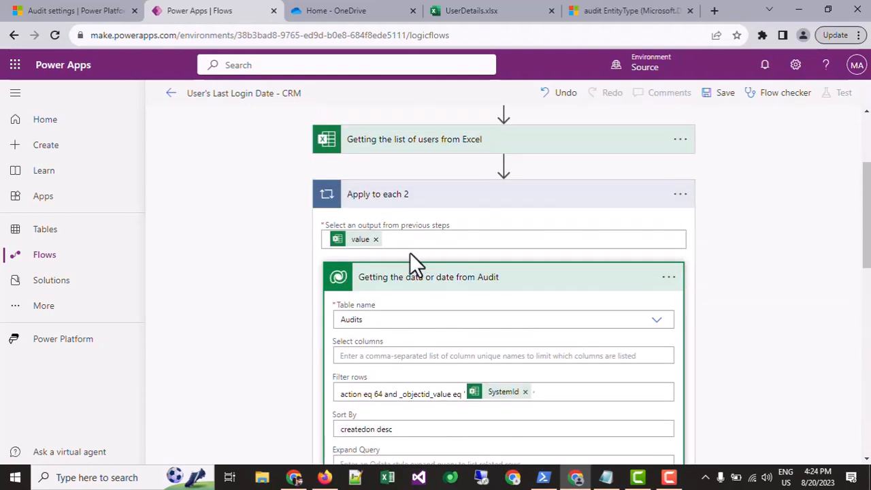
Collapse the Audit action and add an Excel "Update a row" action after it inside Apply to each 2.
click(414, 281)
click(487, 374)
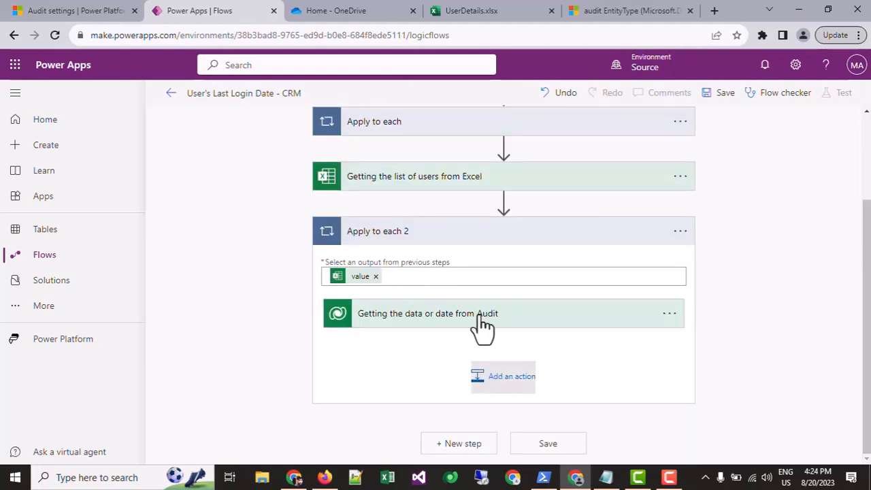
click(519, 14)
click(211, 13)
scroll(383, 230, down, 4)
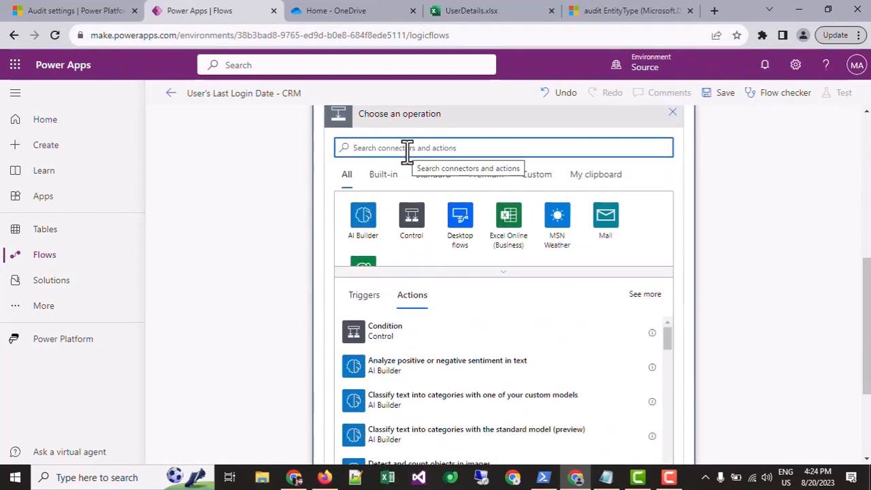
click(407, 148)
text(update)
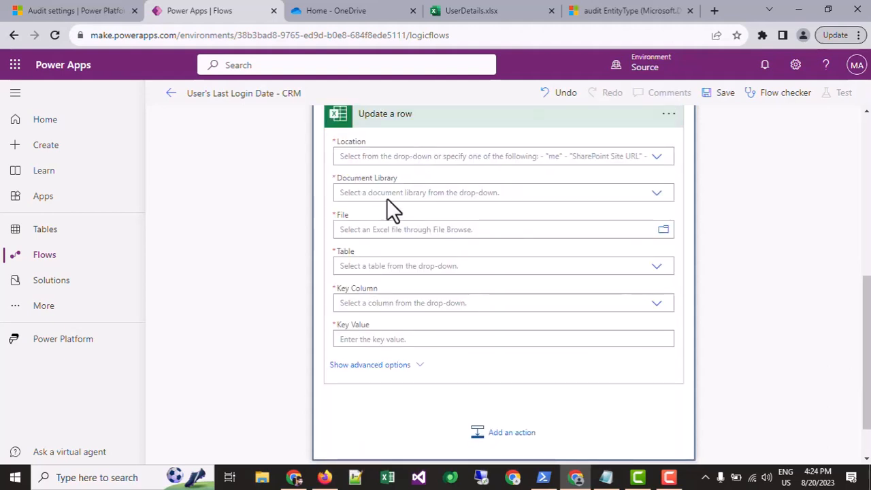
Point "Update a row" to the location OneDrive for Business, the OneDrive document library and the file /UserDetails.xlsx.
click(657, 158)
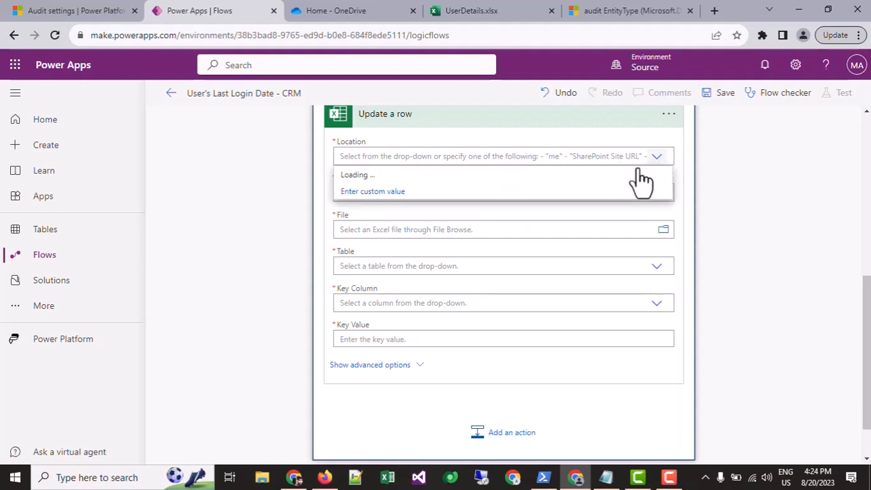
click(371, 175)
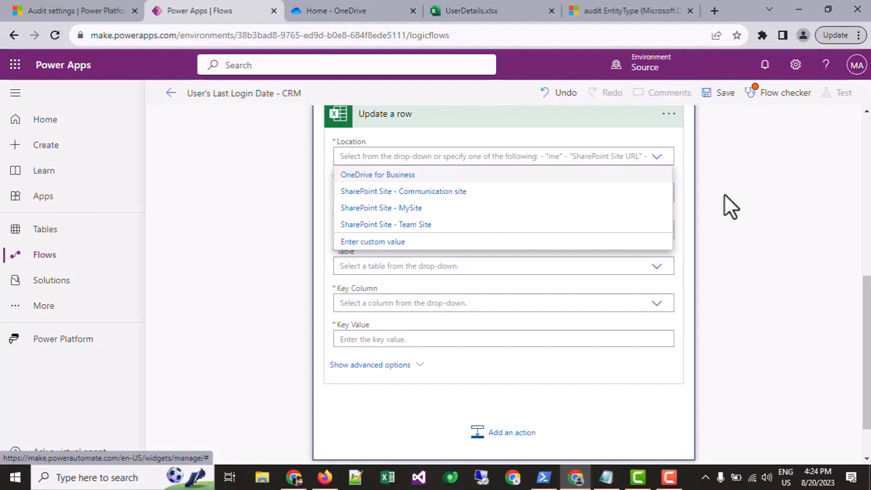
click(396, 195)
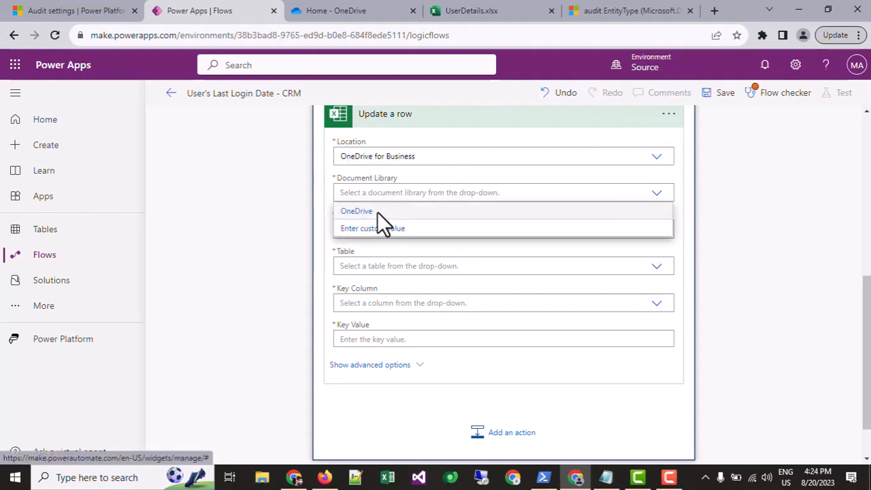
click(378, 211)
click(662, 233)
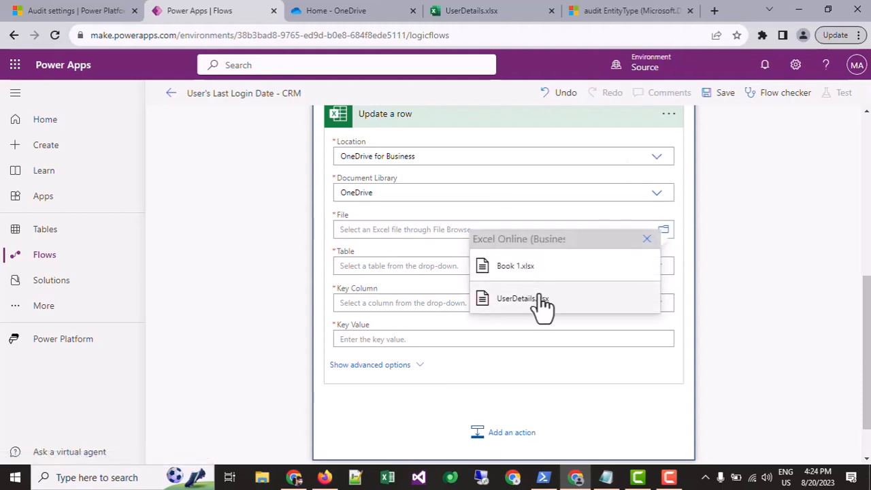
click(574, 298)
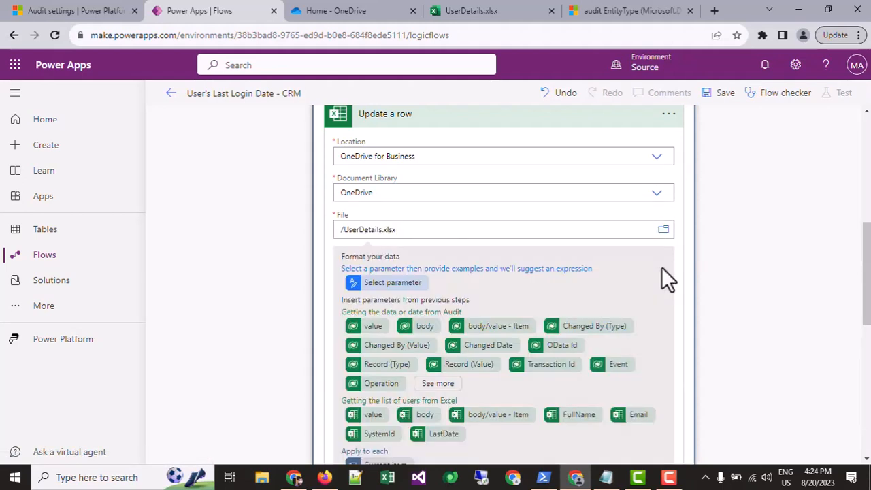
Select Table1 as the table for "Update a row" and SystemId as its key column.
scroll(676, 259, down, 7)
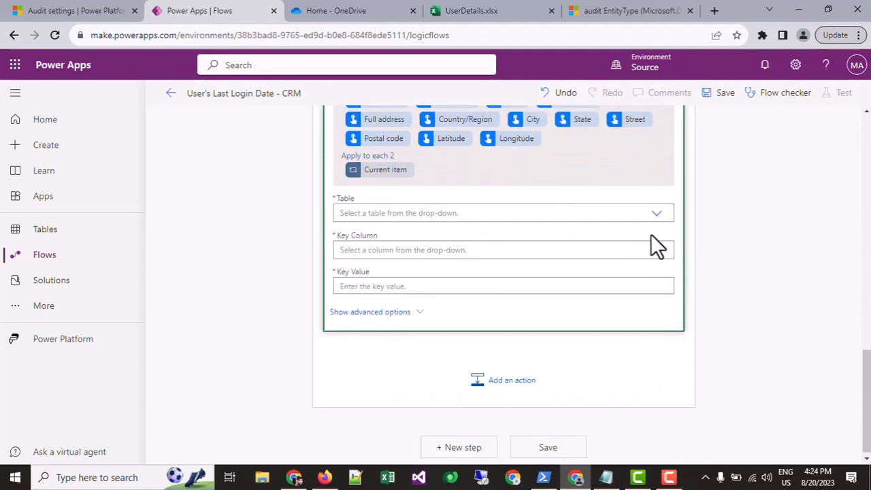
click(657, 213)
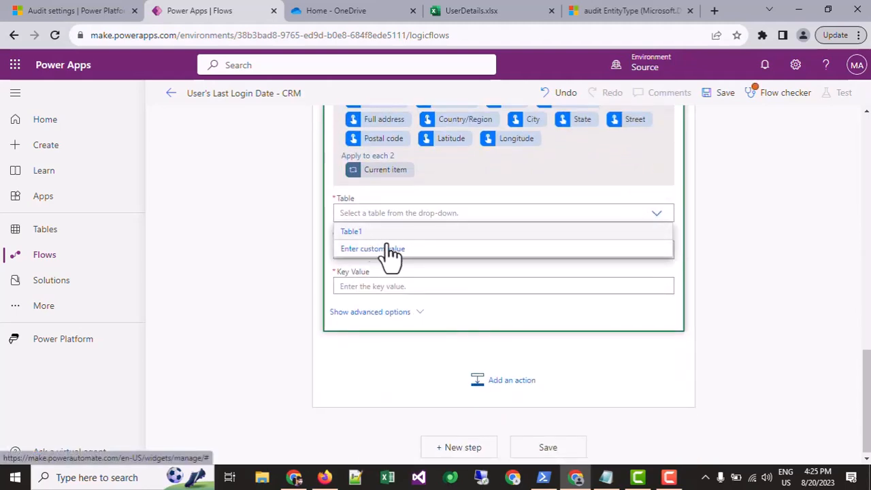
click(504, 232)
click(477, 249)
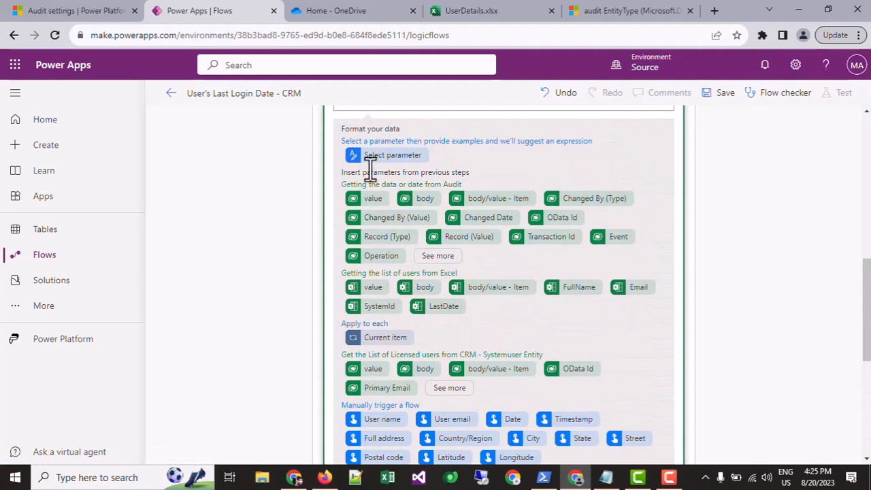
scroll(372, 174, up, 4)
scroll(397, 234, down, 7)
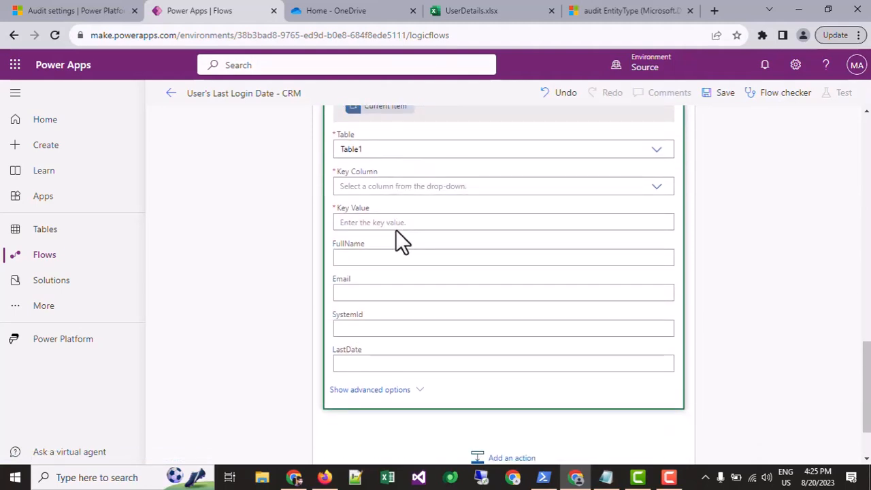
click(657, 188)
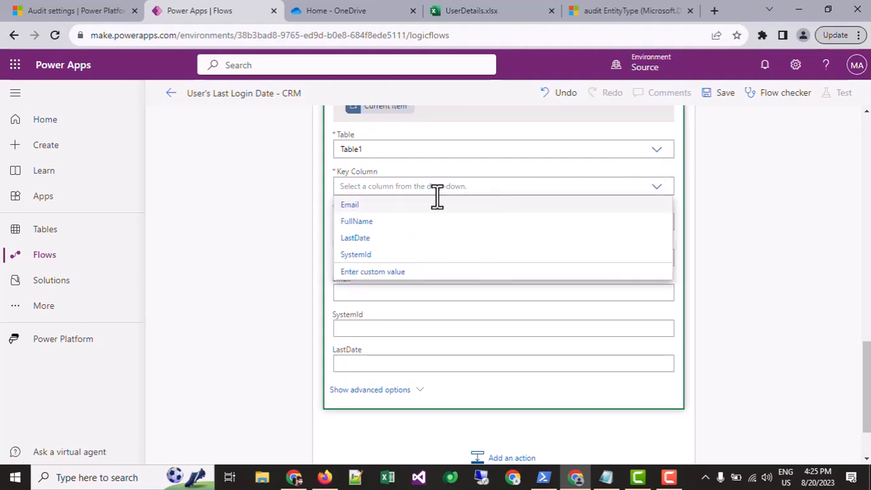
click(361, 256)
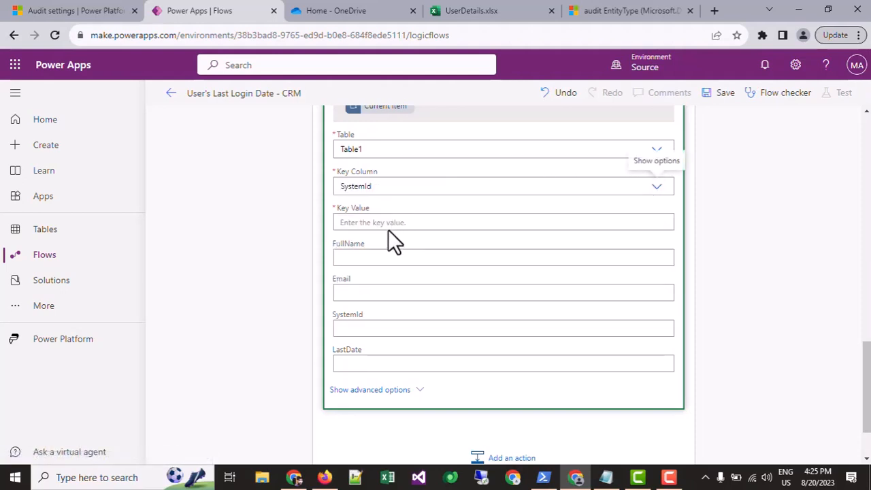
Set the Key Value of "Update a row" to Record (Value) from the Audit action.
click(376, 224)
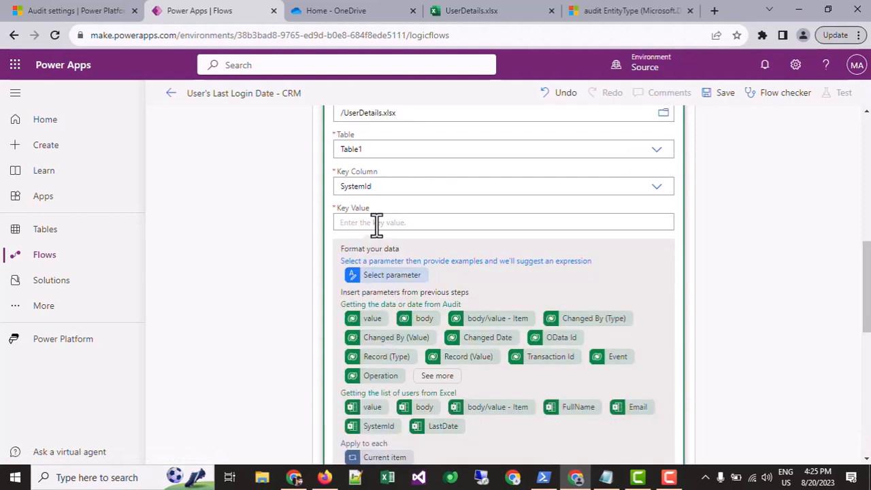
scroll(504, 323, down, 1)
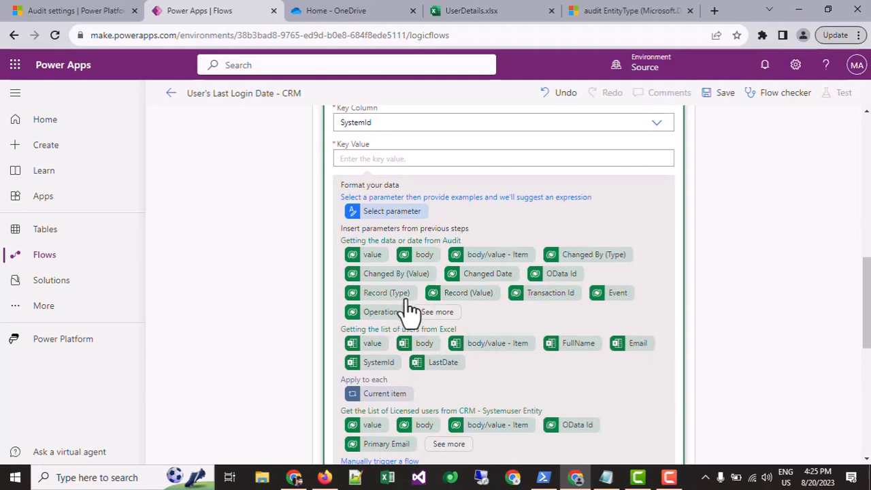
click(479, 300)
scroll(408, 282, down, 3)
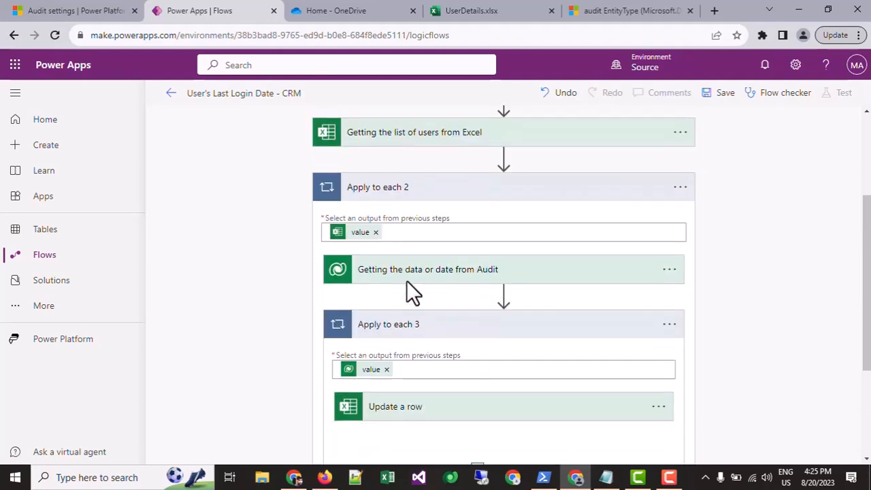
click(404, 257)
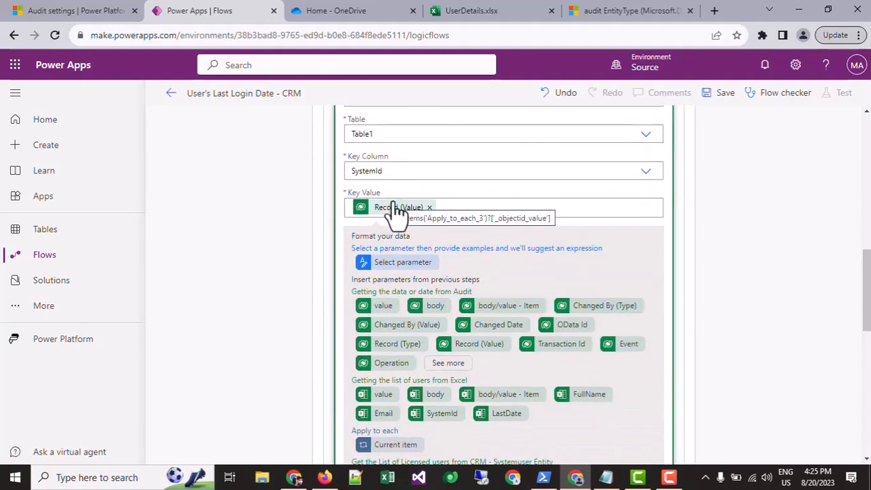
scroll(398, 211, down, 4)
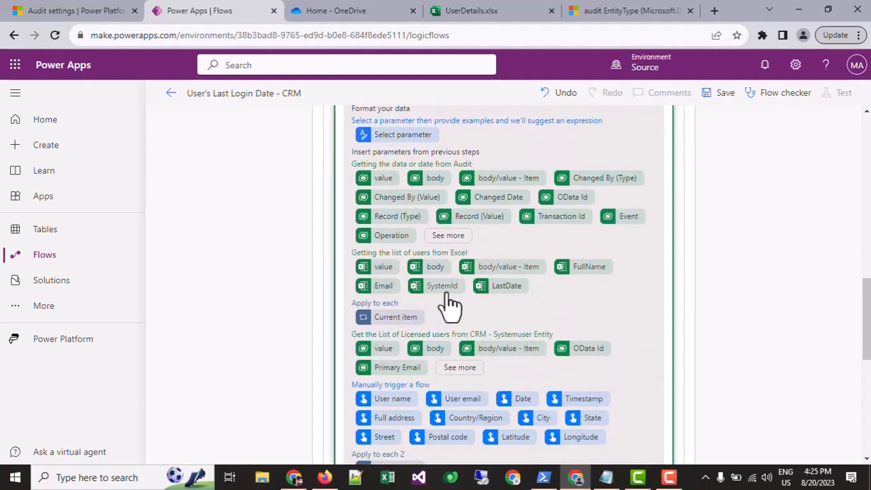
scroll(450, 303, down, 10)
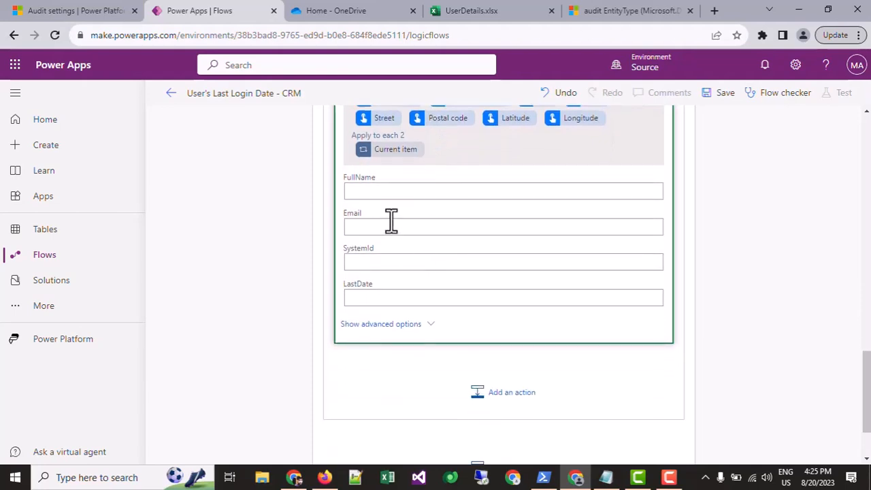
Check the SystemId and LastDate columns in the UserDetails.xlsx workbook and return to the flow editor.
click(450, 11)
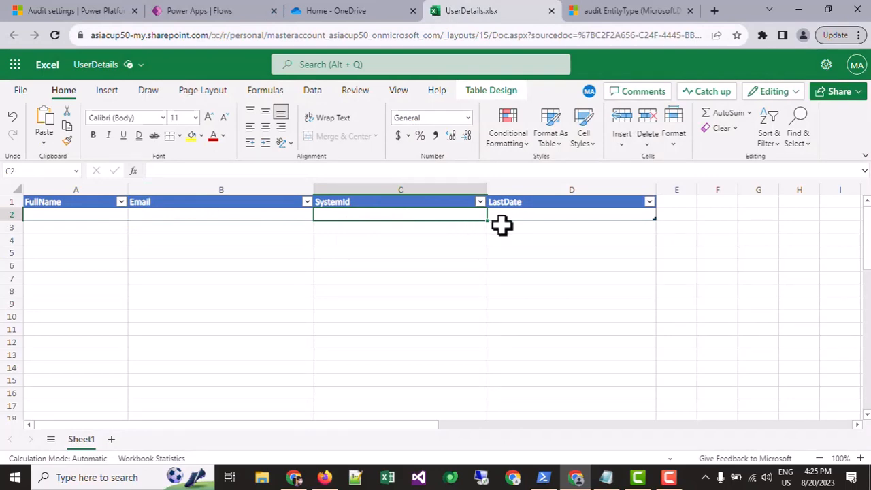
drag(513, 217, 512, 230)
click(512, 276)
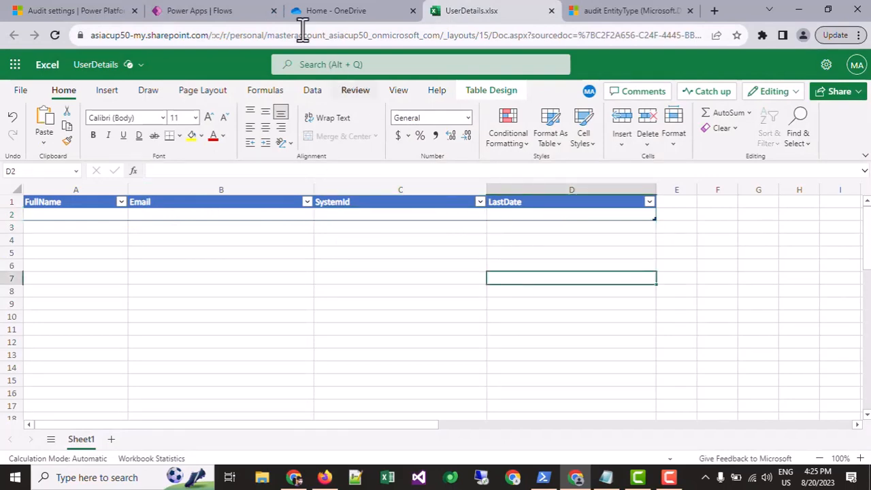
click(232, 11)
Fill the LastDate column of "Update a row" with Changed Date from the Audit action.
click(395, 298)
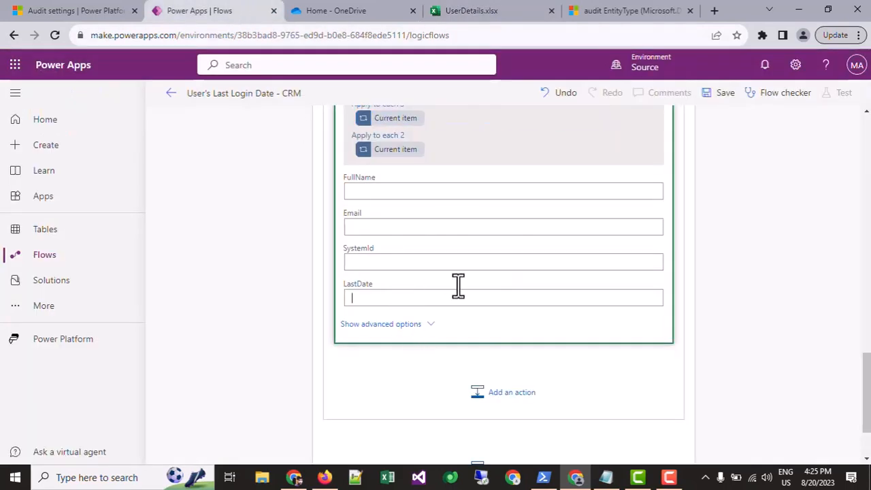
scroll(436, 225, down, 3)
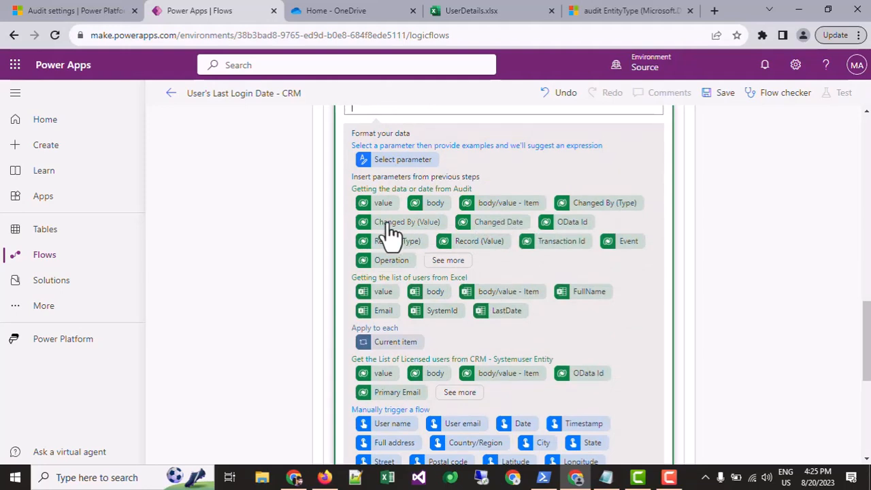
click(448, 262)
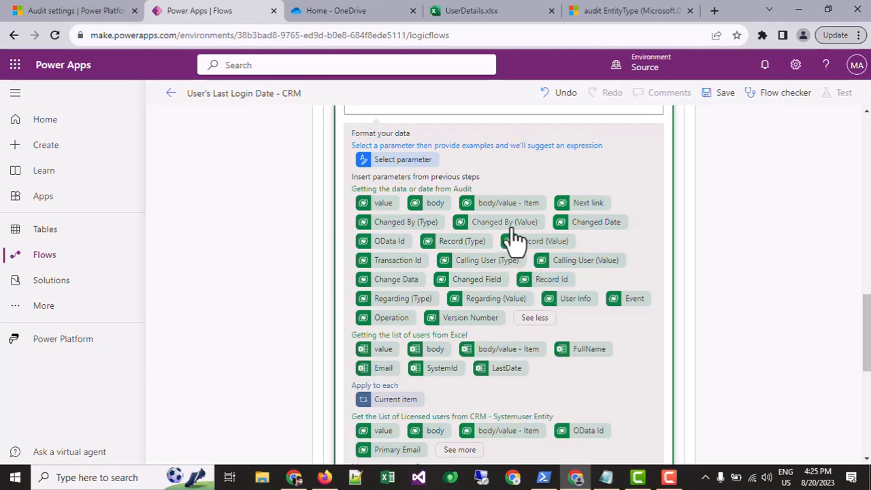
click(582, 225)
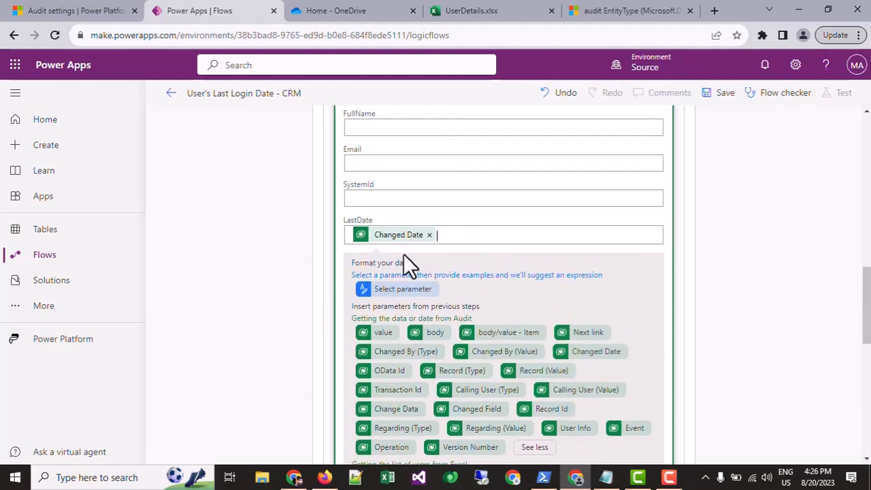
scroll(666, 243, down, 2)
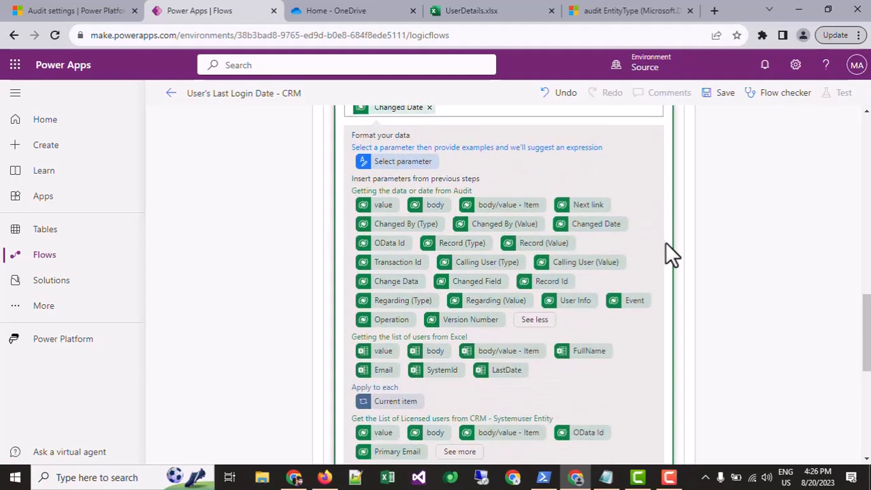
Rename the "Update a row" action as "Update a Date in ExcelData based on users.".
scroll(689, 275, up, 5)
scroll(477, 234, up, 1)
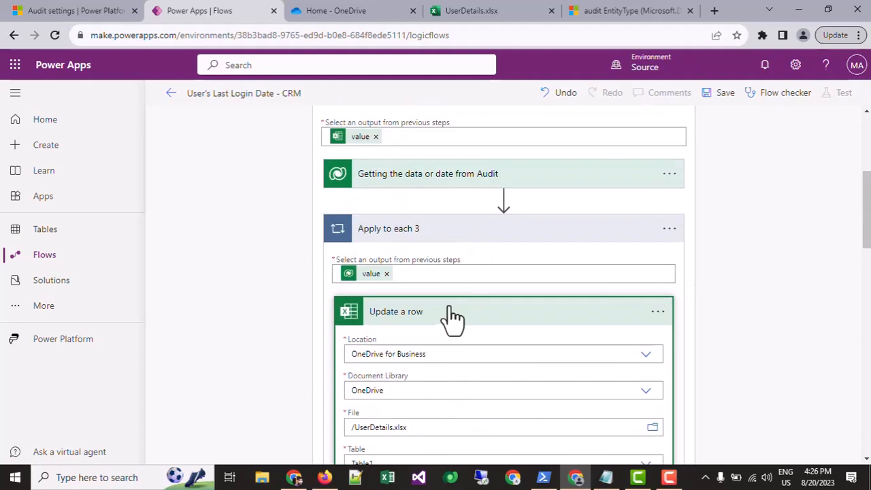
click(659, 314)
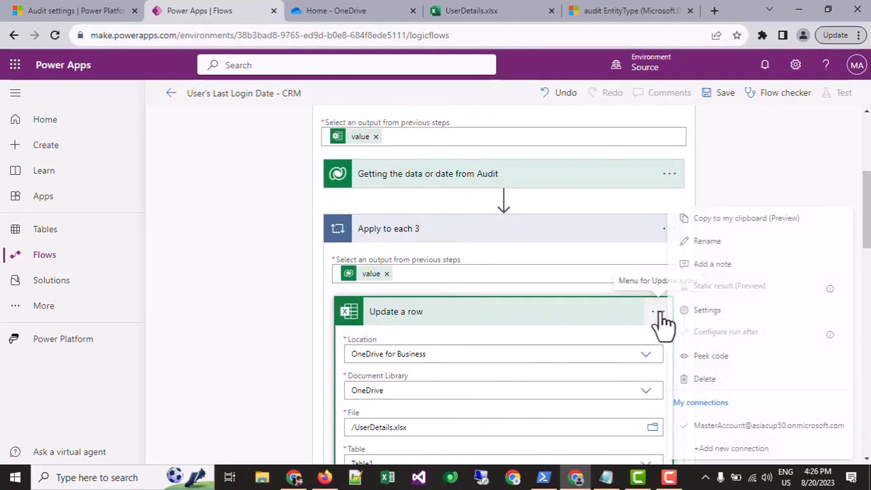
scroll(710, 282, down, 3)
scroll(651, 277, up, 4)
scroll(674, 344, down, 1)
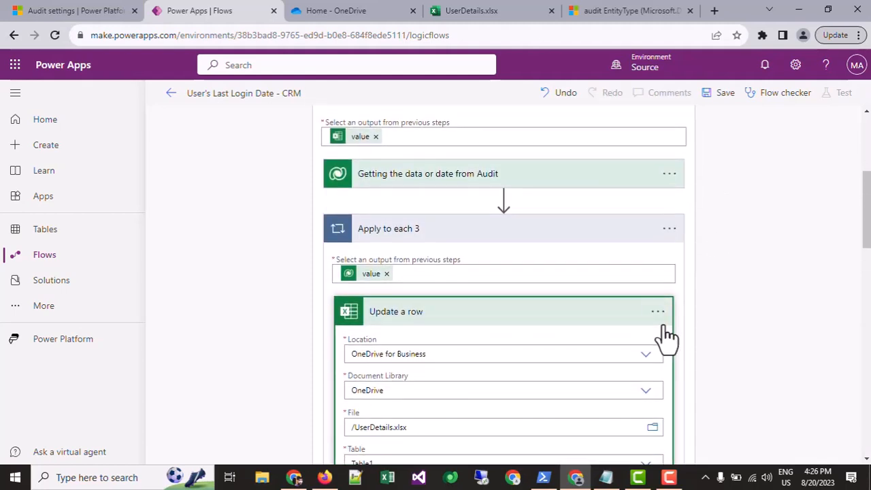
click(660, 311)
click(713, 241)
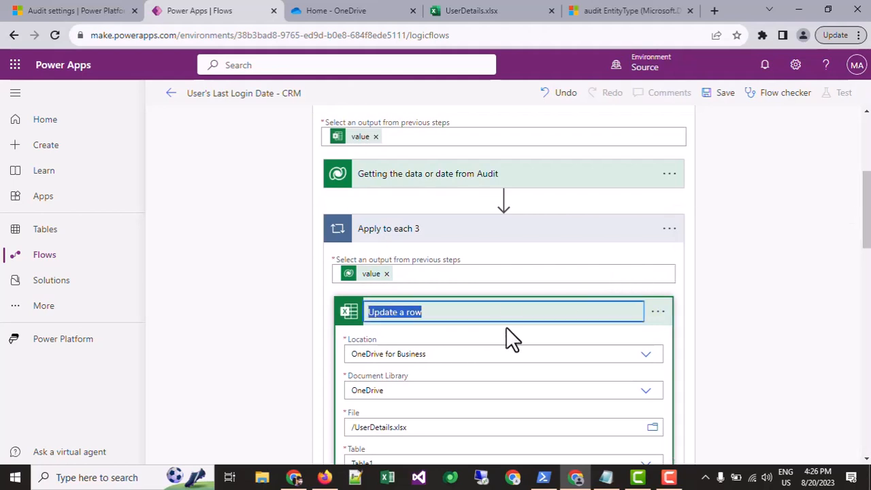
text(Update a d)
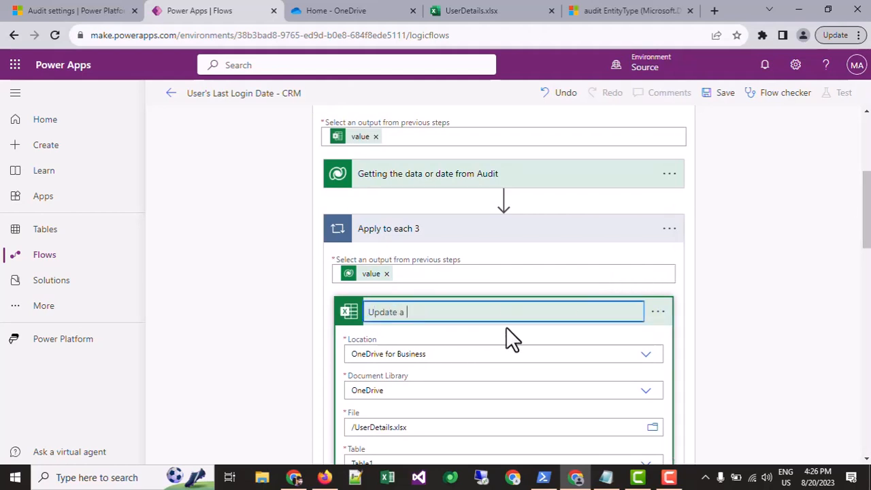
key(BackSpace)
text(Data in)
key(BackSpace)
key(BackSpace)
key(BackSpace)
key(BackSpace)
text(e in ExcelData based on)
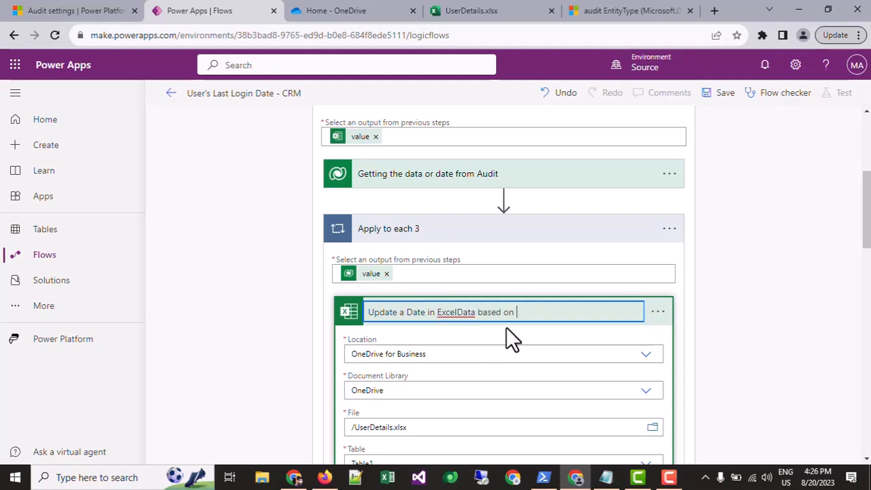
text( us)
key(BackSpace)
text(users.)
key(Tab)
Collapse the Apply to each 2 loop and try to save the flow.
scroll(680, 268, down, 3)
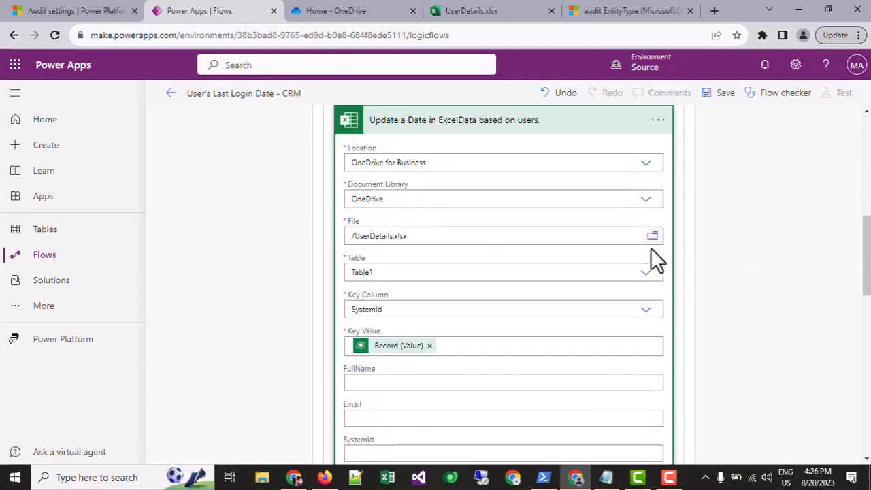
scroll(517, 163, up, 10)
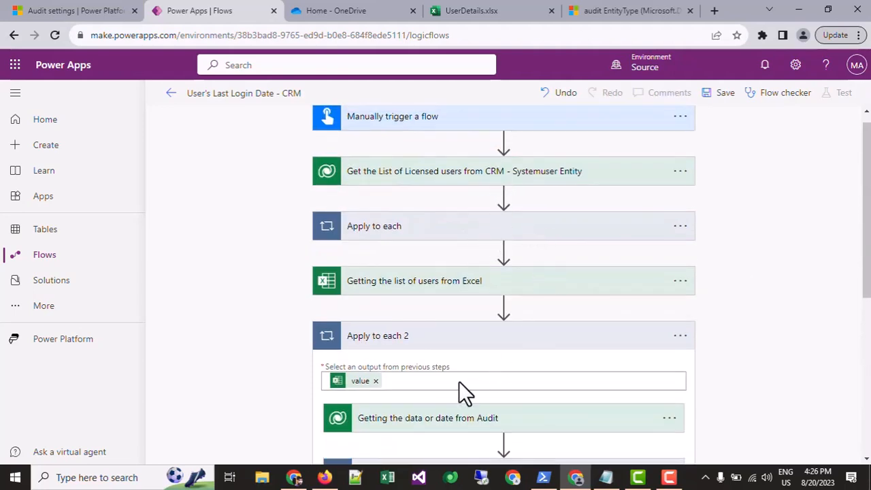
click(467, 341)
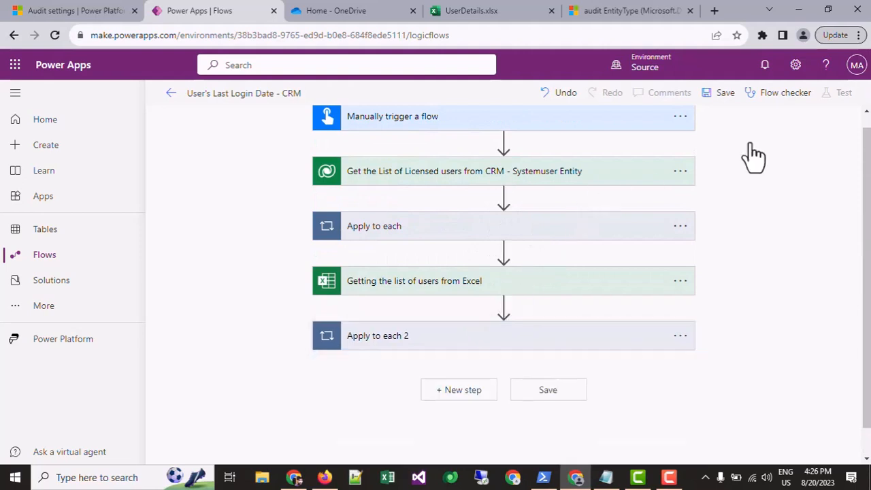
click(710, 96)
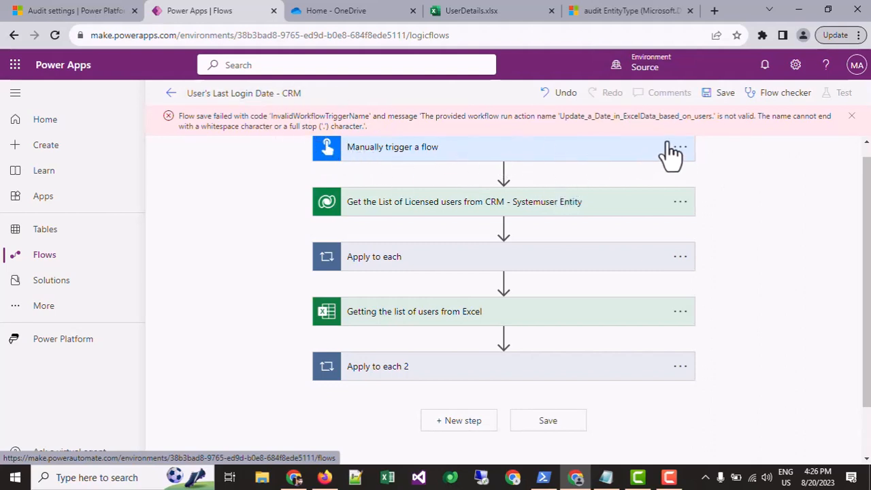
Rename the Excel update action in Apply to each 3 as "Update a Date in Excel Data based on users." and try saving the flow.
click(445, 363)
scroll(443, 350, down, 5)
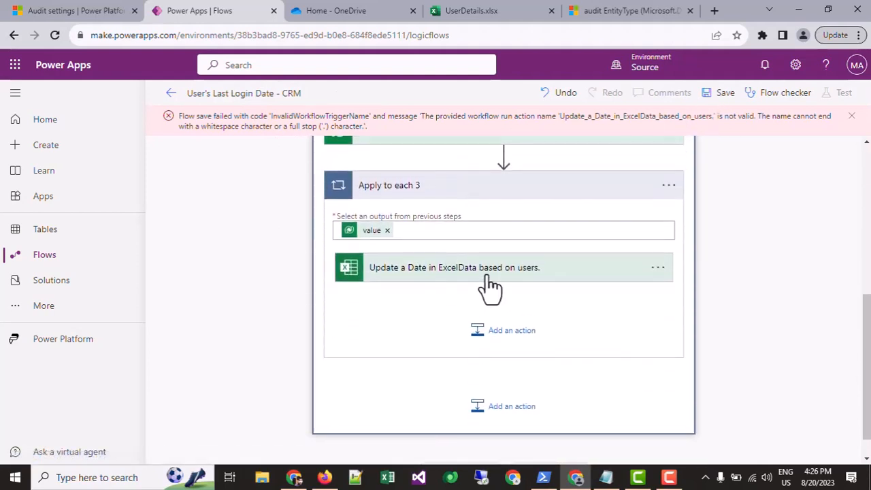
click(658, 269)
click(657, 272)
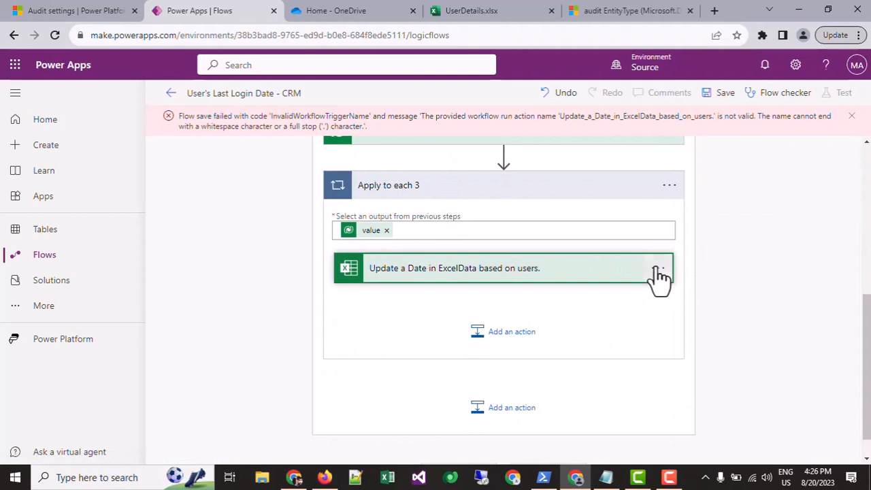
click(658, 272)
click(711, 242)
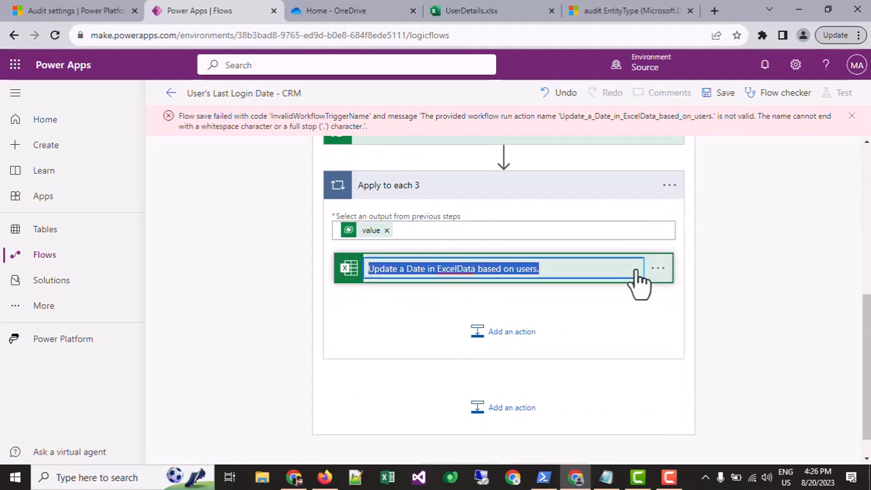
click(457, 268)
click(511, 290)
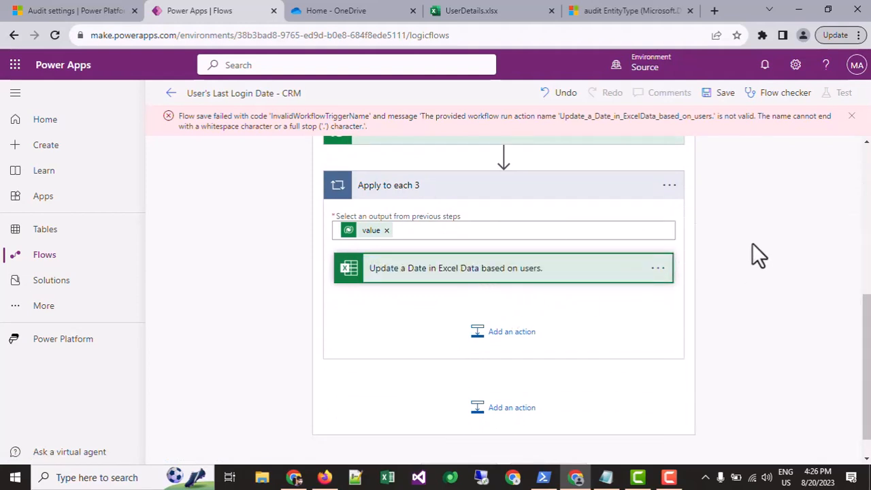
click(732, 96)
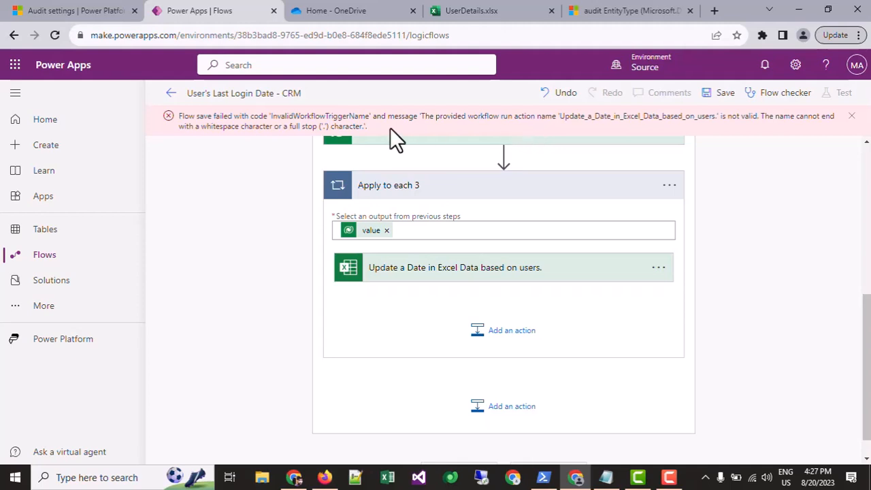
Expand the Excel update action and review its file, table, key and LastDate settings against the save error.
click(443, 257)
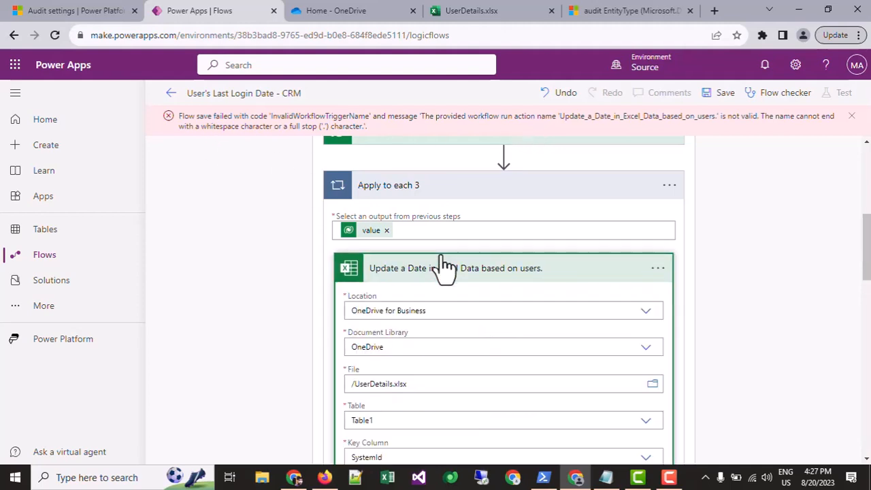
scroll(442, 262, down, 6)
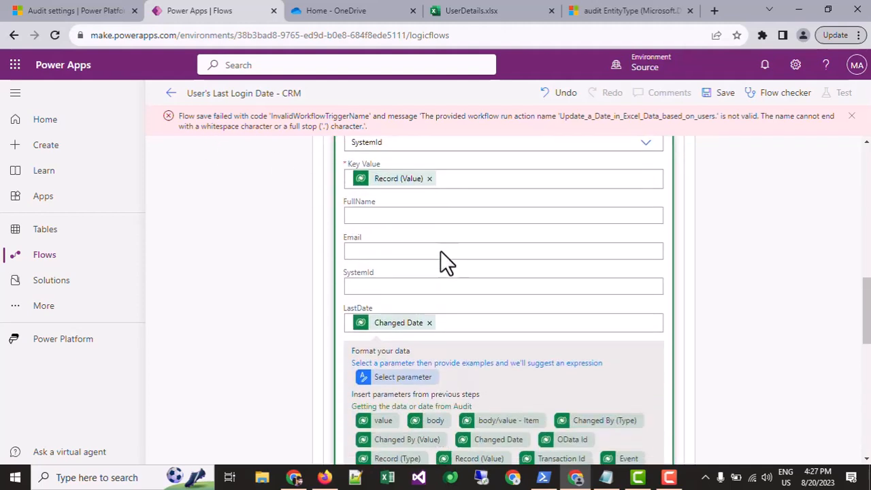
scroll(443, 259, down, 7)
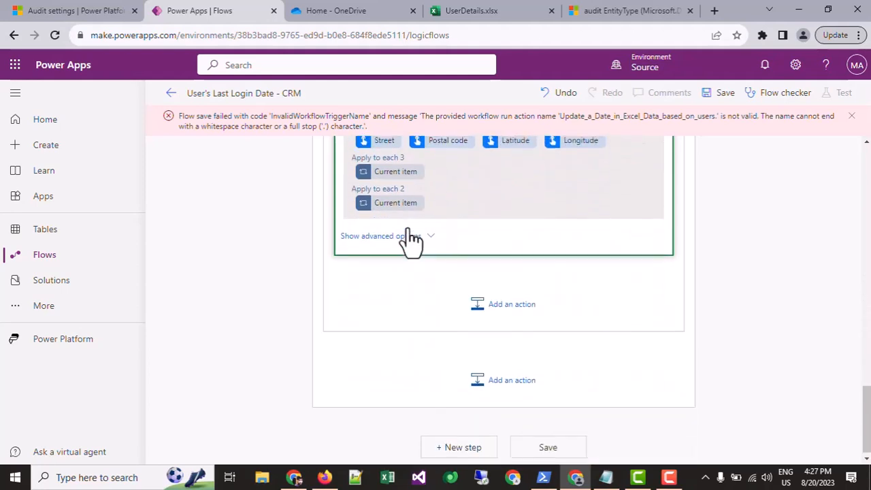
scroll(408, 239, up, 6)
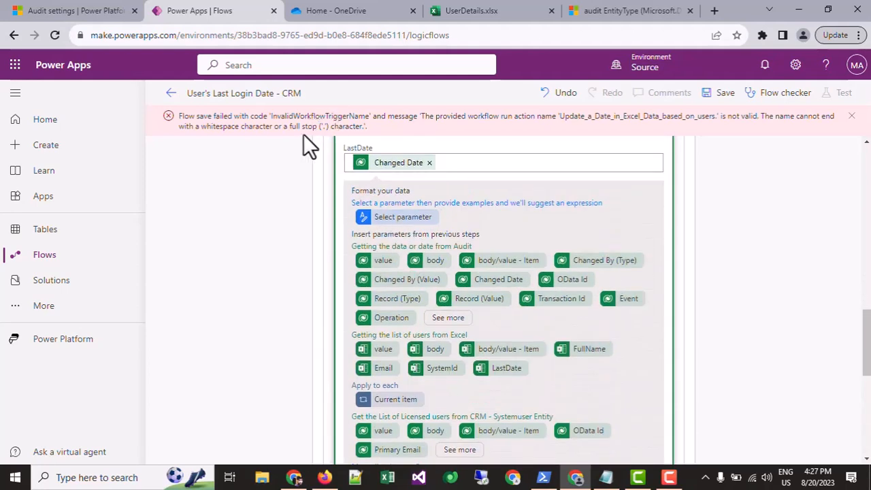
scroll(541, 262, up, 6)
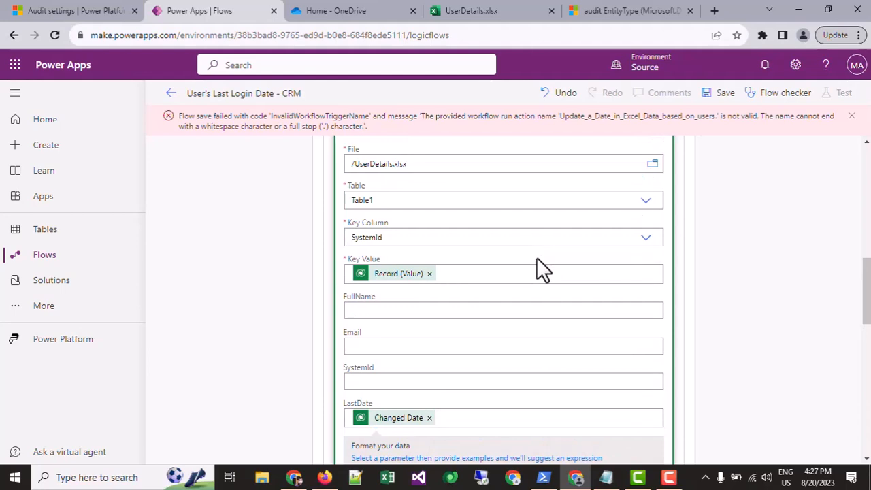
scroll(536, 257, down, 5)
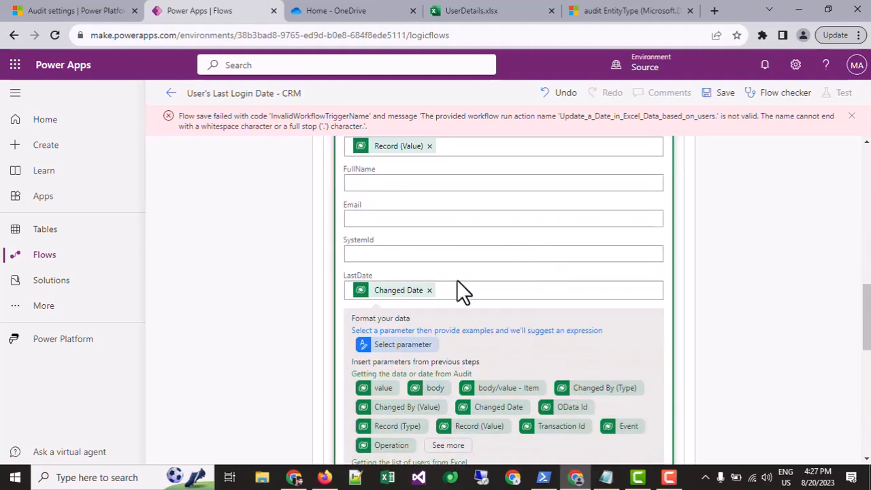
scroll(477, 286, up, 5)
scroll(422, 239, down, 2)
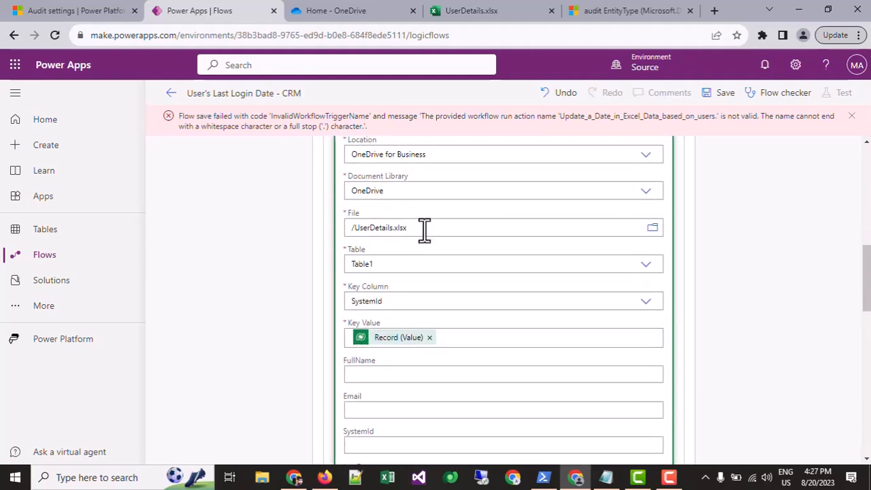
Show the Excel update action's advanced options and review its Key Value, DateTime Format and LastDate fields.
scroll(426, 272, down, 2)
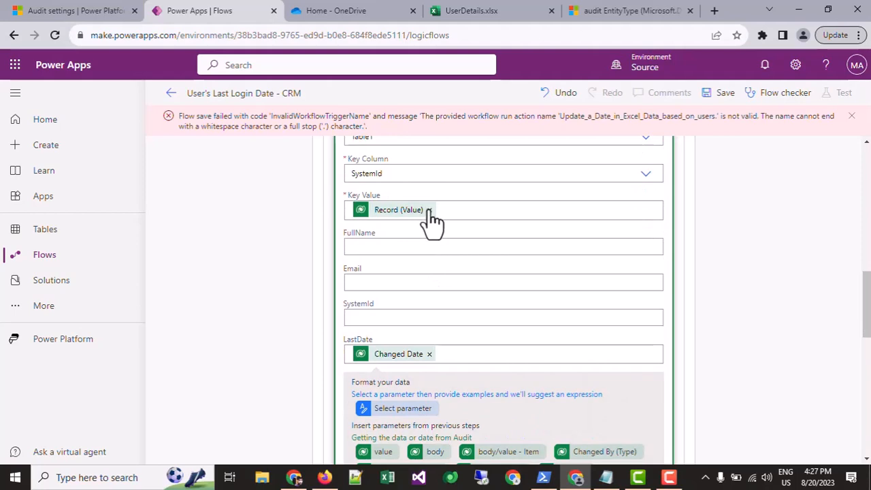
scroll(428, 220, down, 5)
scroll(431, 220, down, 4)
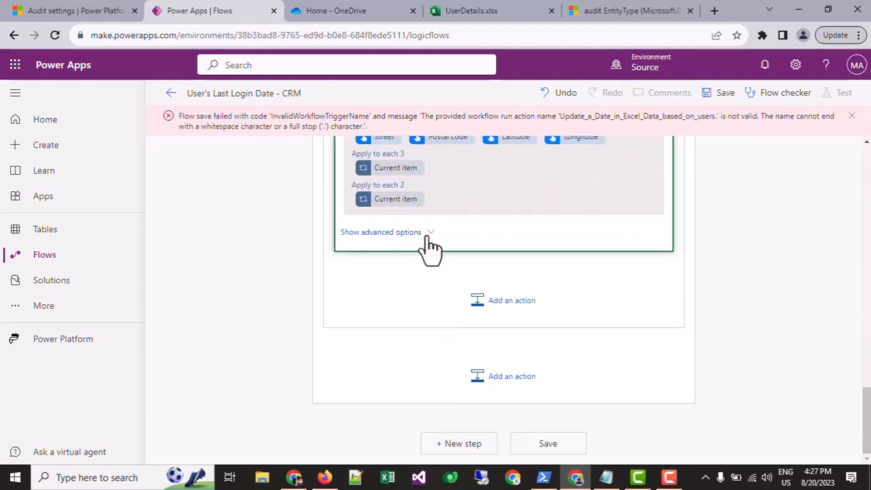
click(432, 231)
scroll(478, 247, down, 4)
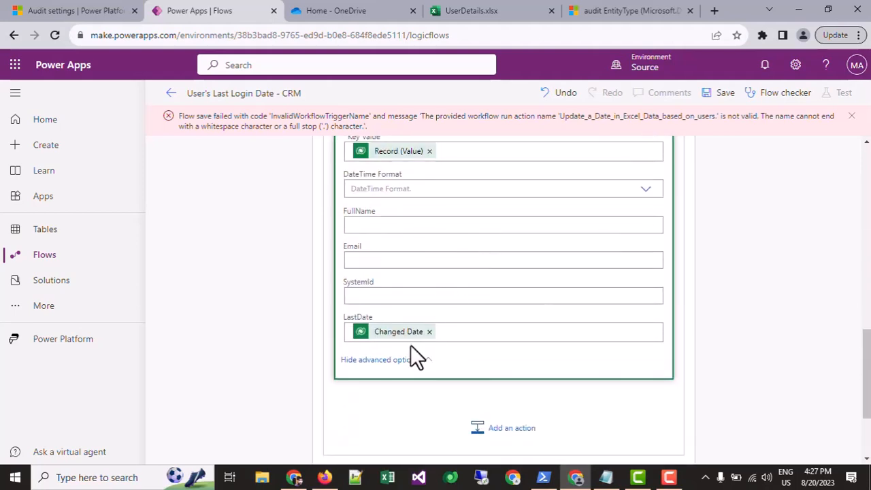
click(475, 334)
scroll(463, 264, up, 4)
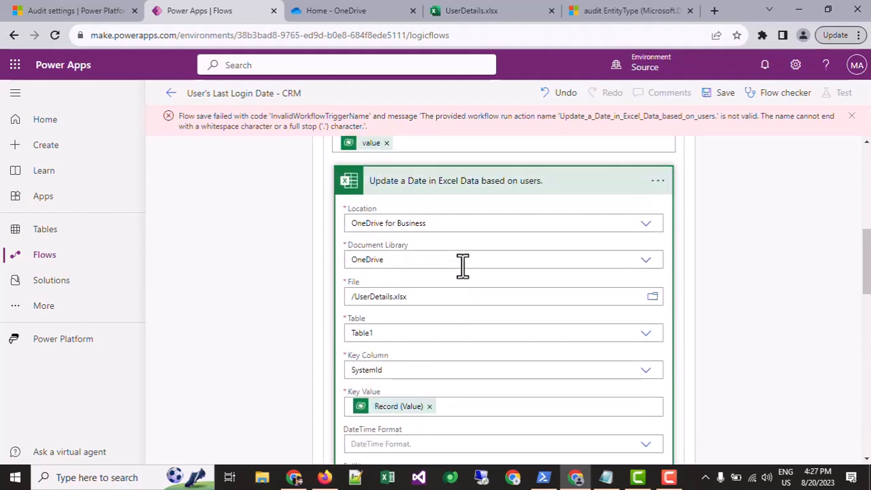
Rename the Excel update action as "Update a Date in Excel Data based on users" without the trailing full stop and save the flow.
click(655, 181)
click(712, 202)
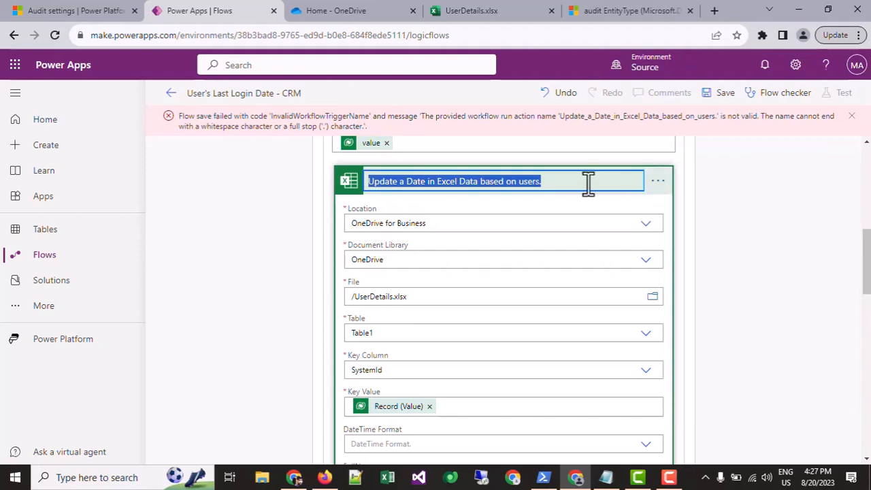
click(589, 183)
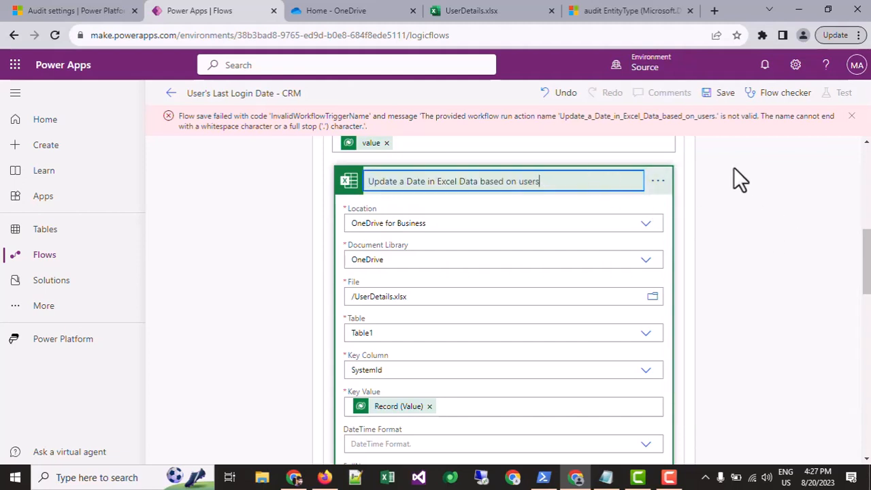
click(724, 95)
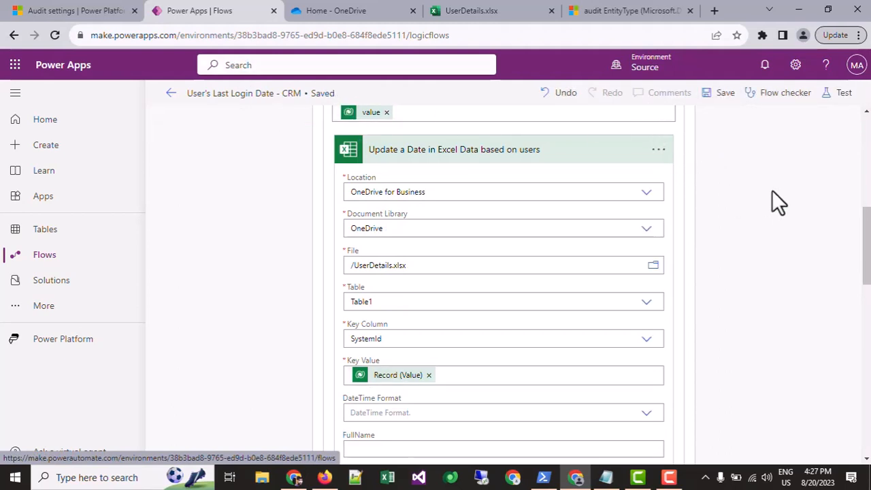
Test the flow manually, running it with the Excel Online (Business) connection.
click(838, 95)
click(673, 124)
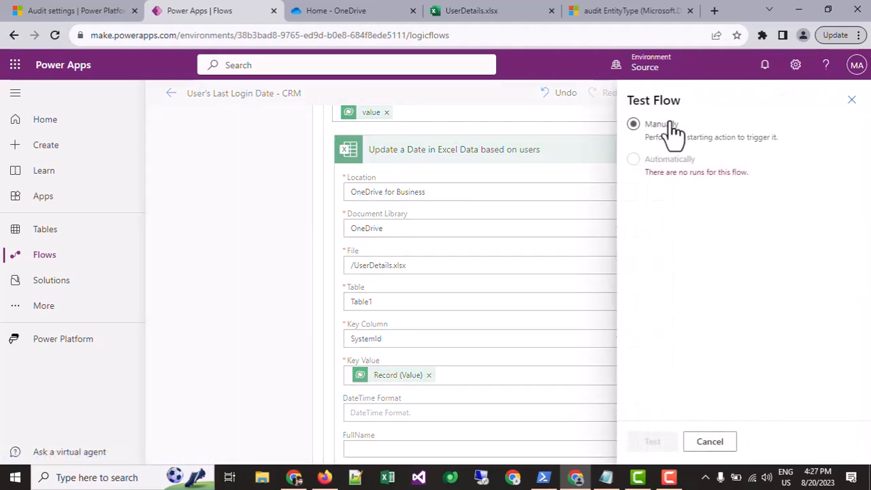
click(646, 444)
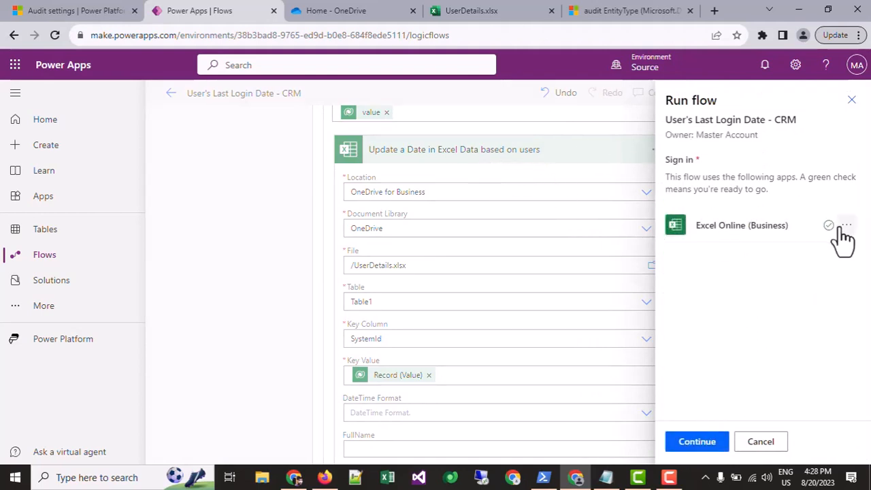
click(703, 443)
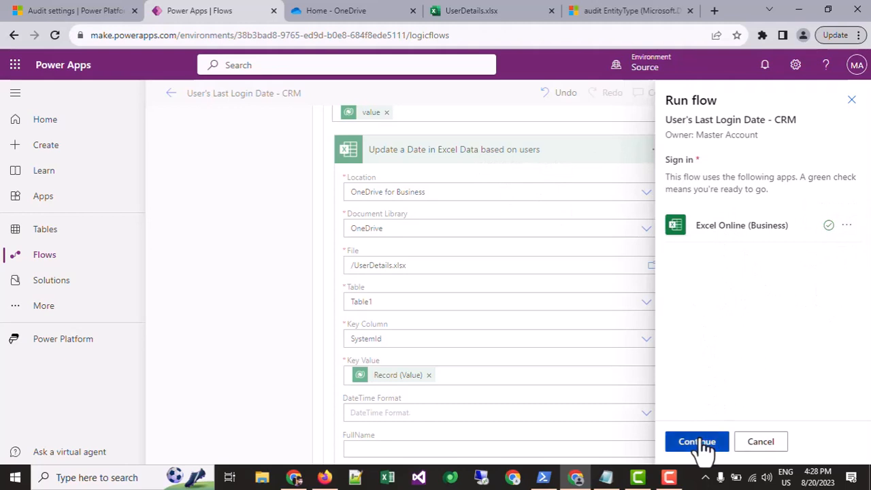
click(704, 444)
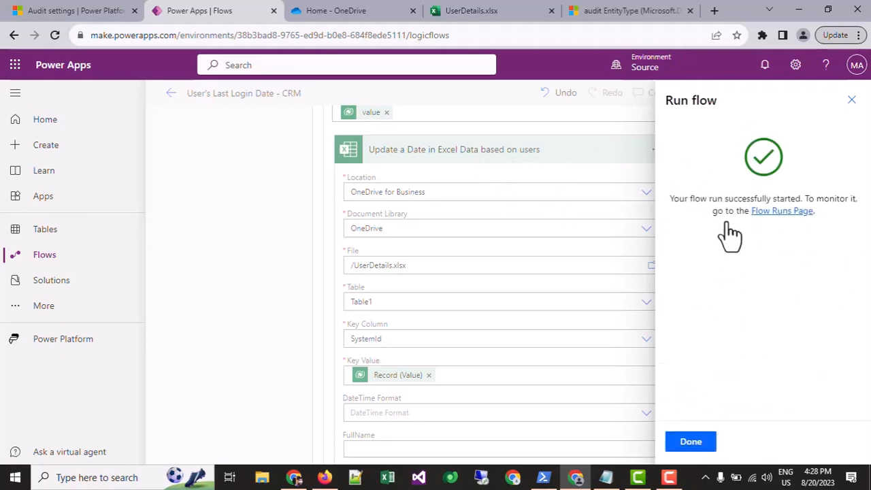
Check the user table in UserDetails.xlsx in Excel, and return to Power Apps to dismiss the flow run confirmation.
click(480, 11)
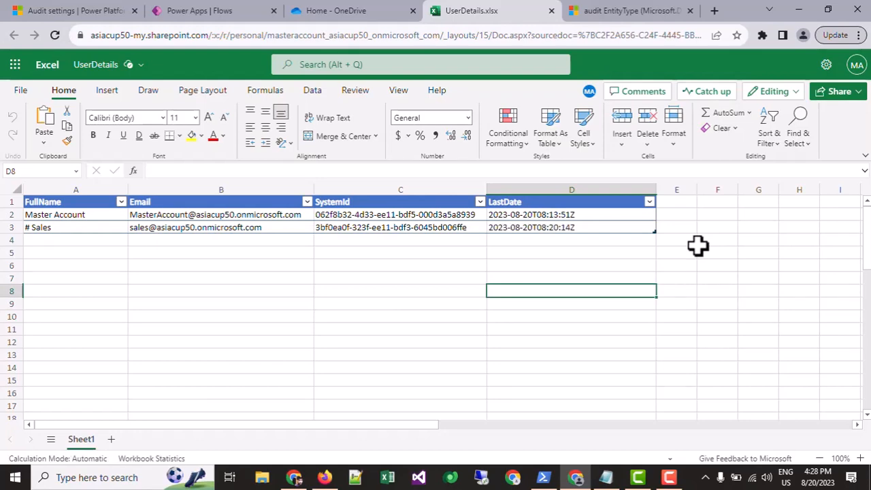
click(188, 9)
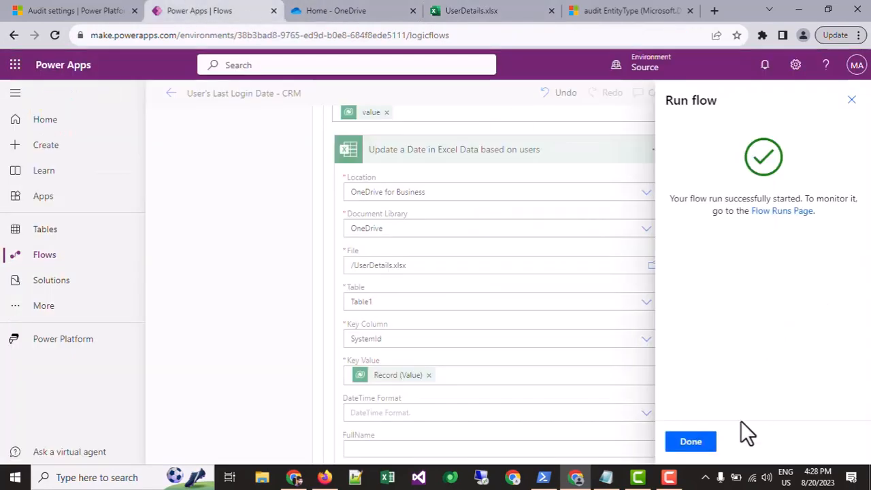
click(680, 443)
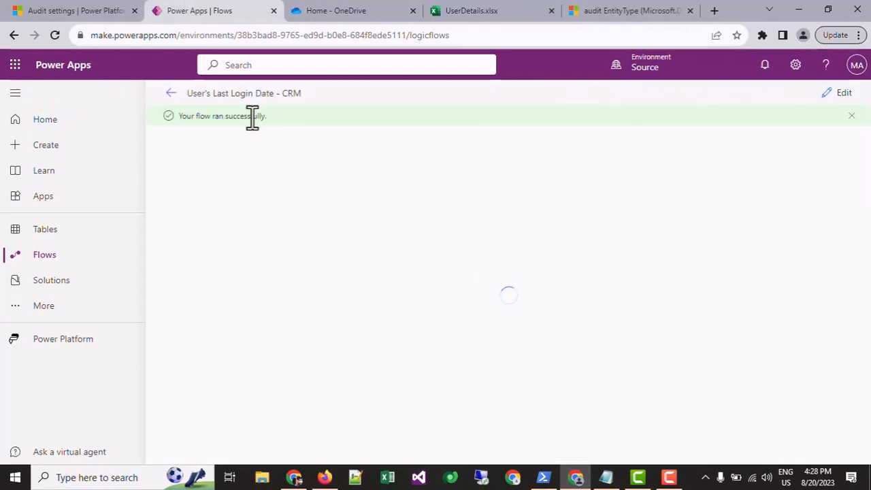
Switch to UserDetails.xlsx in Excel to inspect the user rows and their LastDate values, and return to the flow run in Power Apps.
click(476, 11)
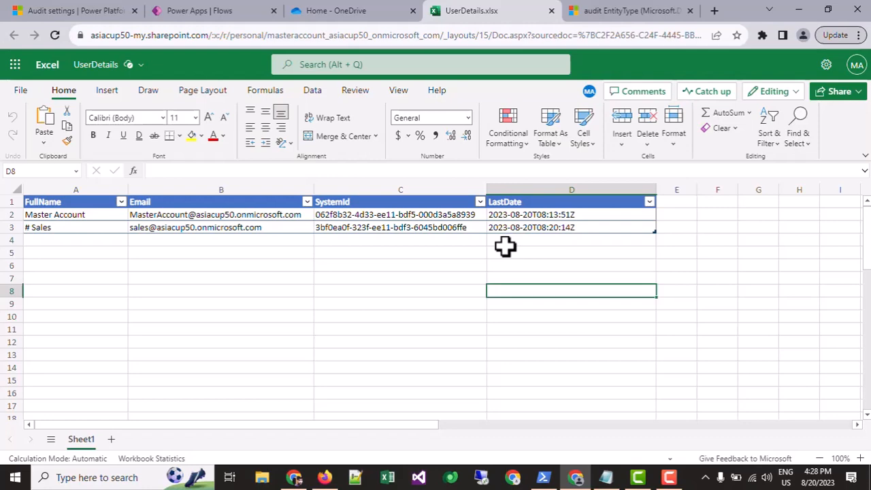
click(88, 242)
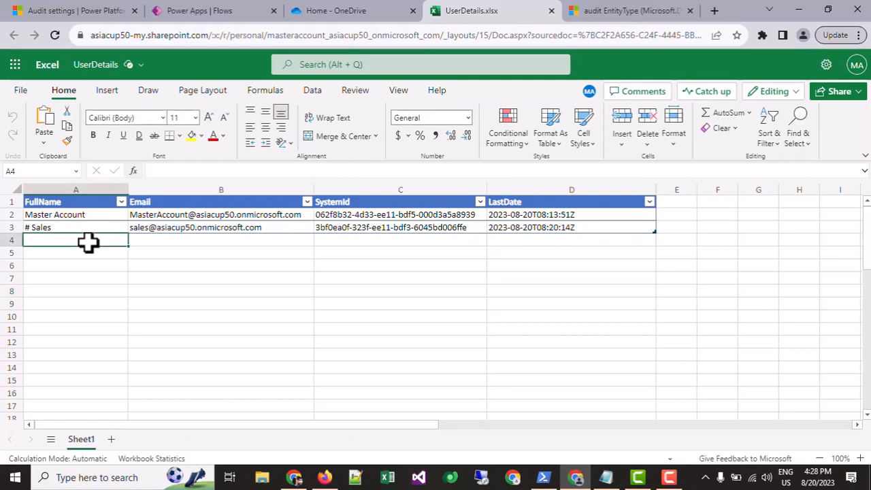
click(508, 240)
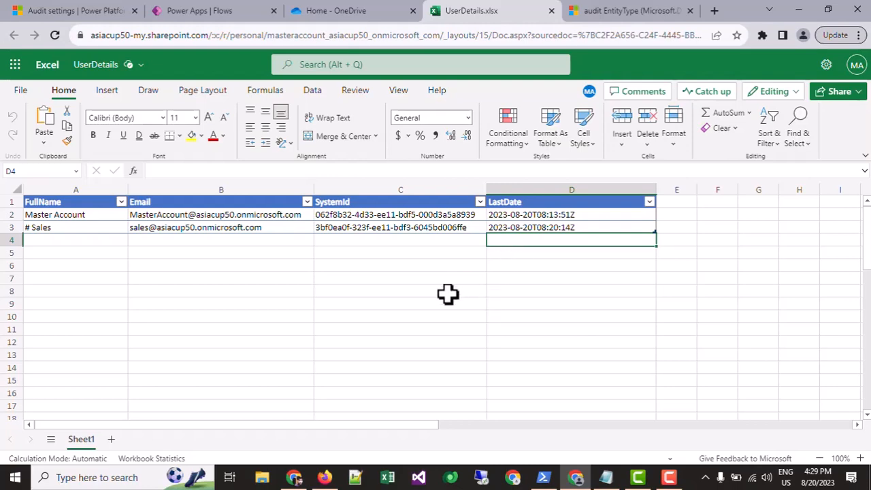
click(66, 239)
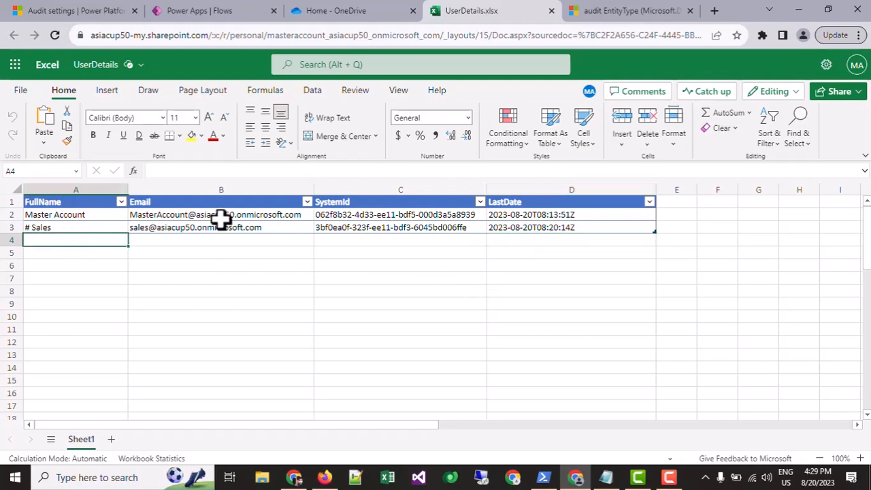
click(238, 13)
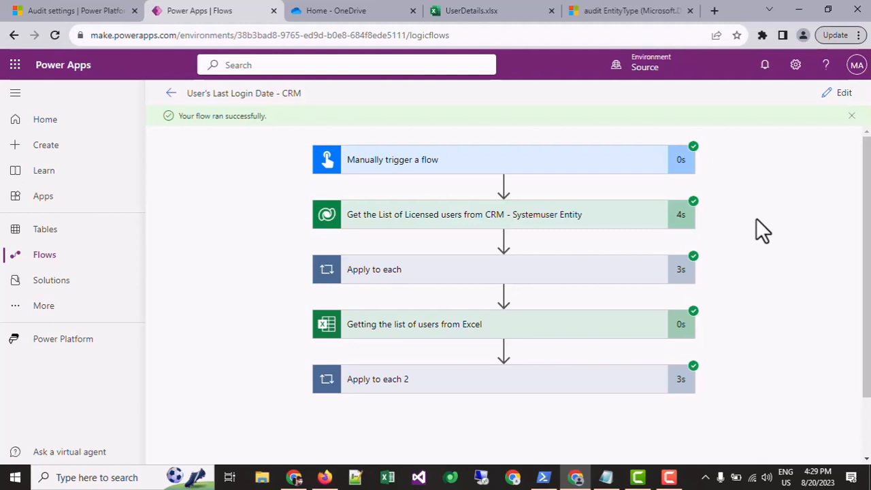
click(669, 477)
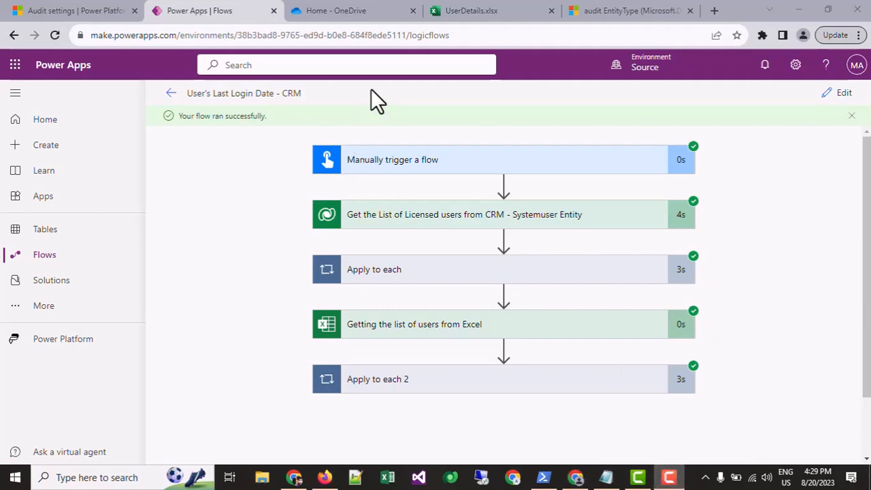